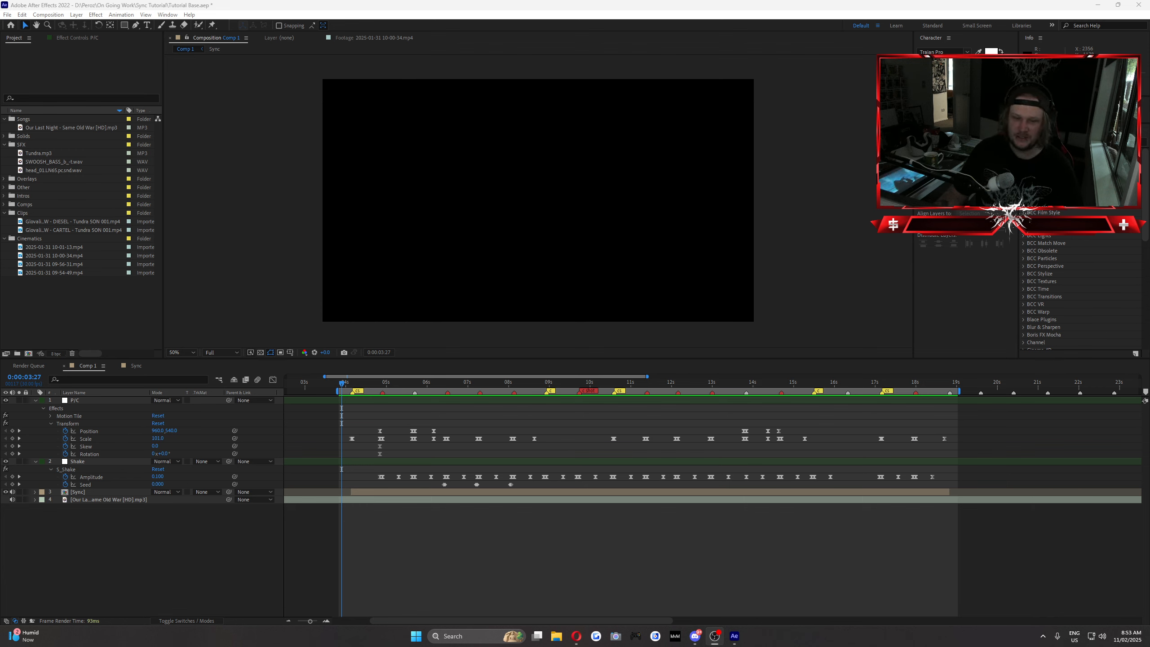
Play back Comp 1 to review the synced gameplay edit.
key("space")
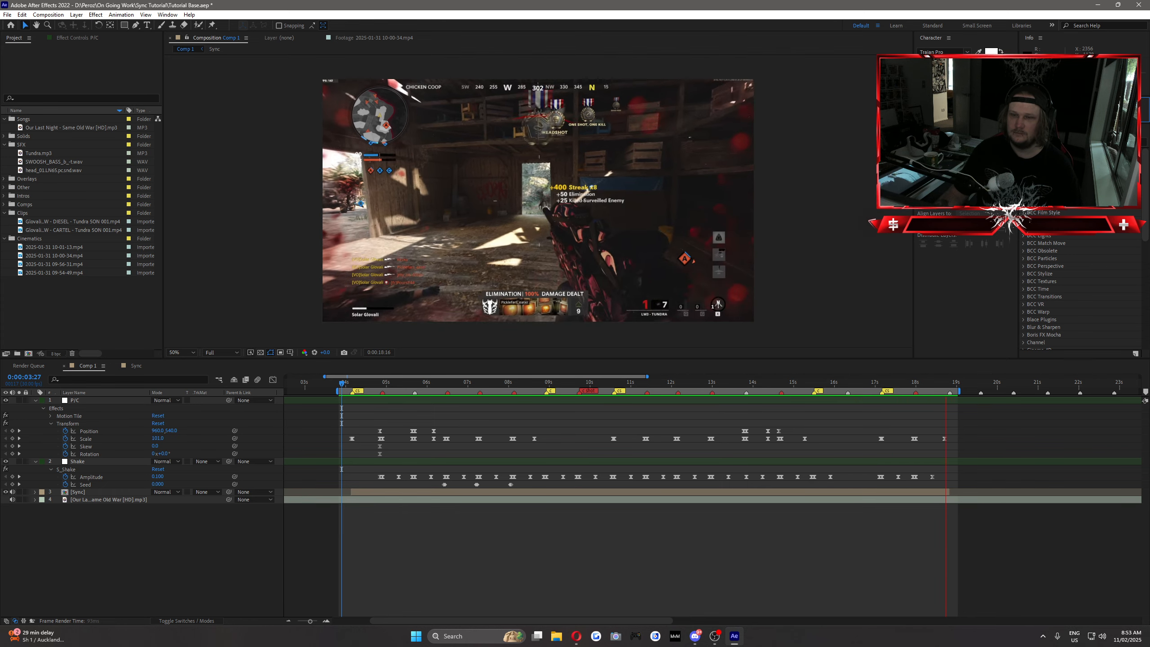
key("space")
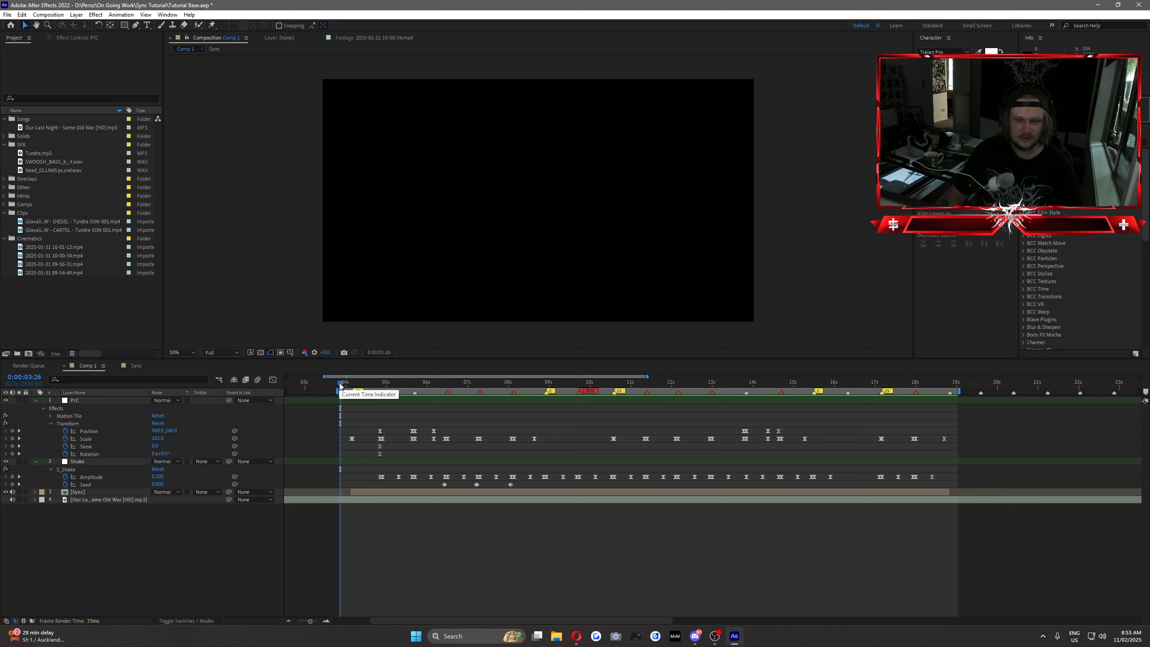
Move the current time to 0:00:04:15 and add a new adjustment layer to Comp 1.
left_click_drag(342, 385, 367, 388)
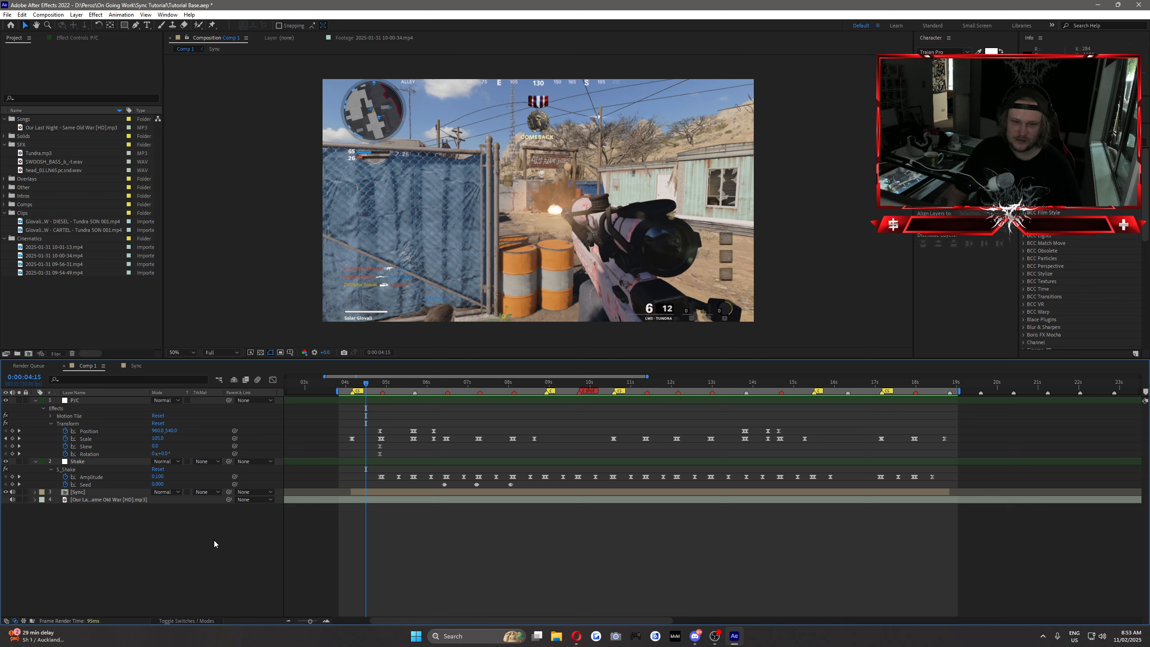
right_click(214, 540)
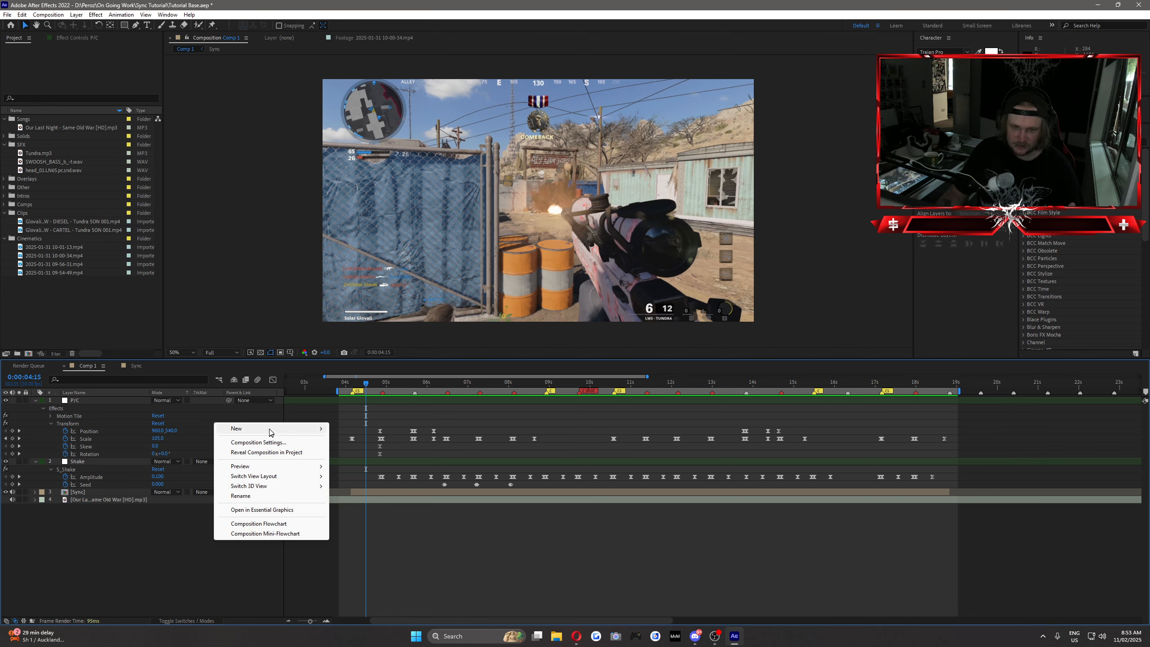
mouse_move(297, 431)
left_click(365, 501)
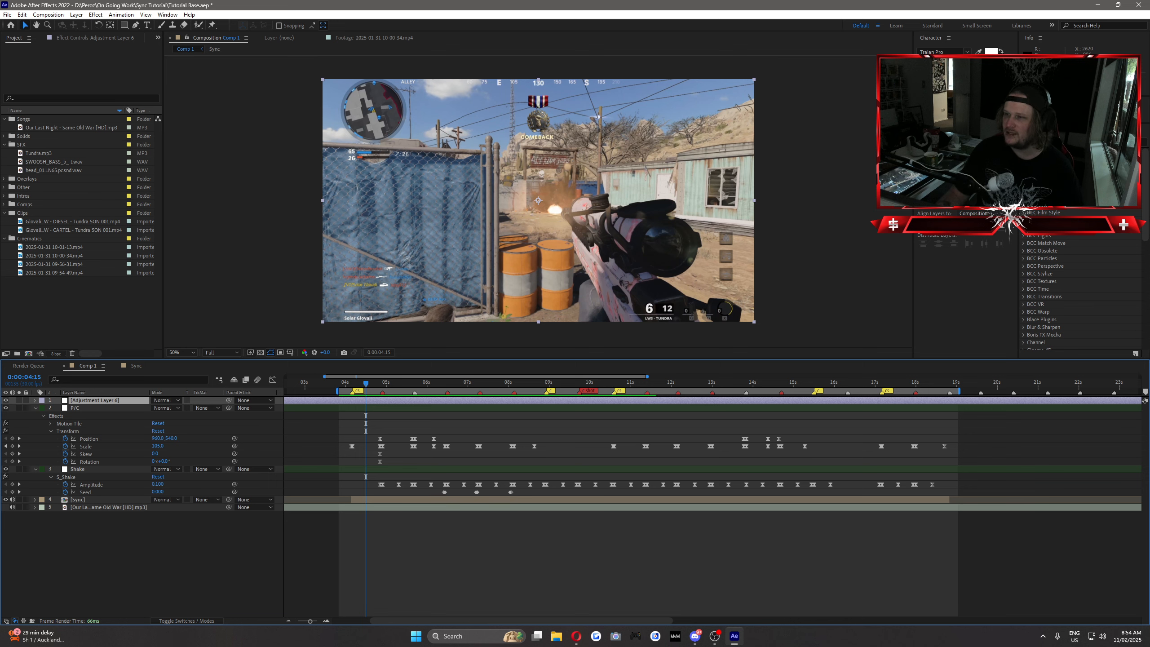
Find the Curves effect and apply it to the new adjustment layer.
left_click(1084, 142)
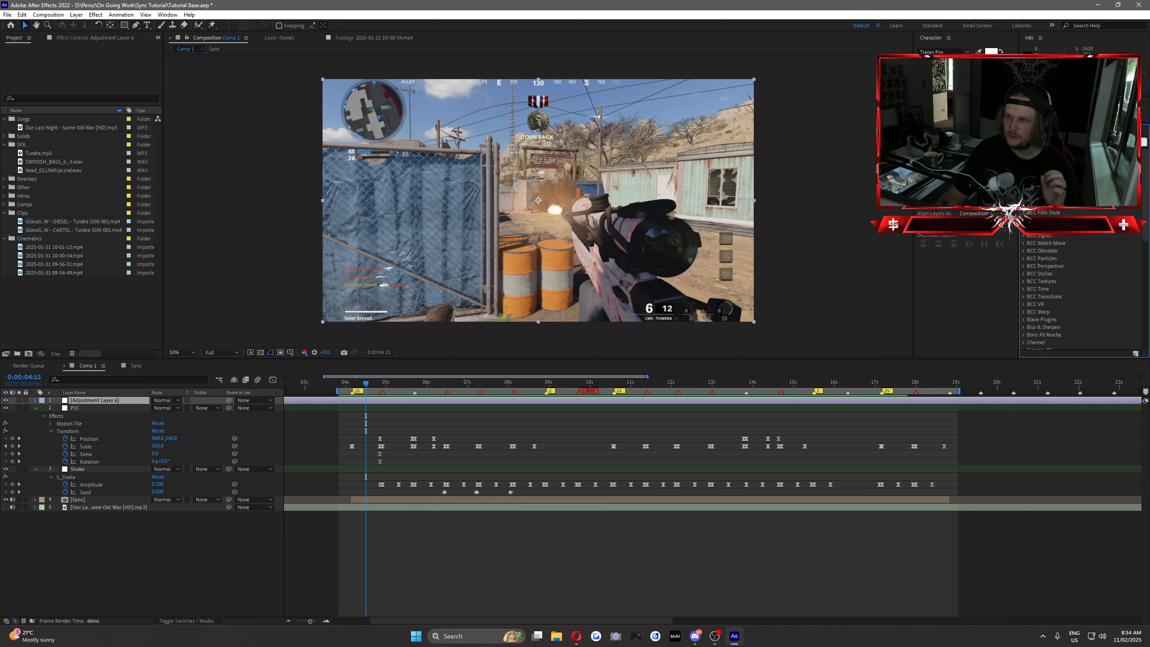
type("rsmb")
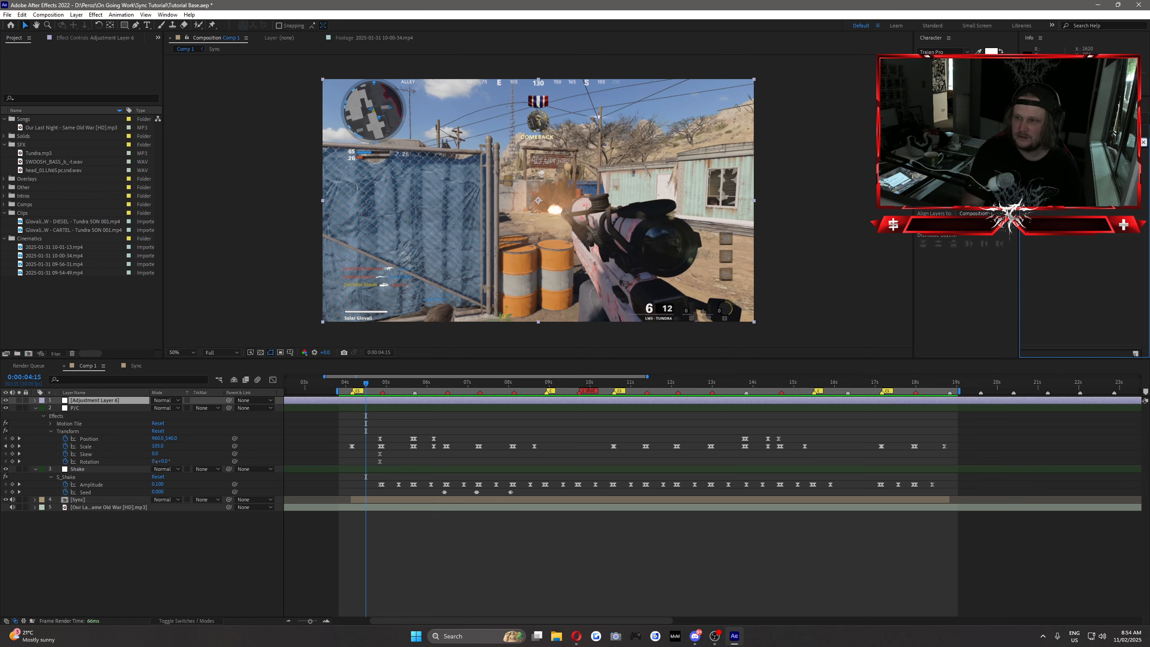
type("cur")
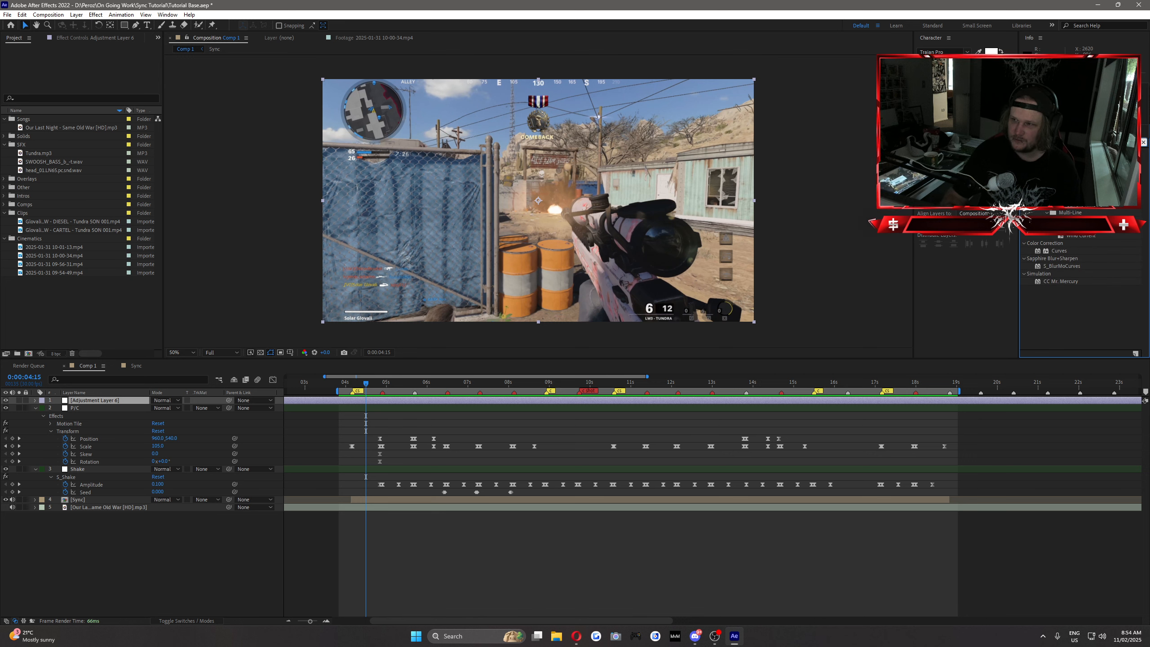
type("ves")
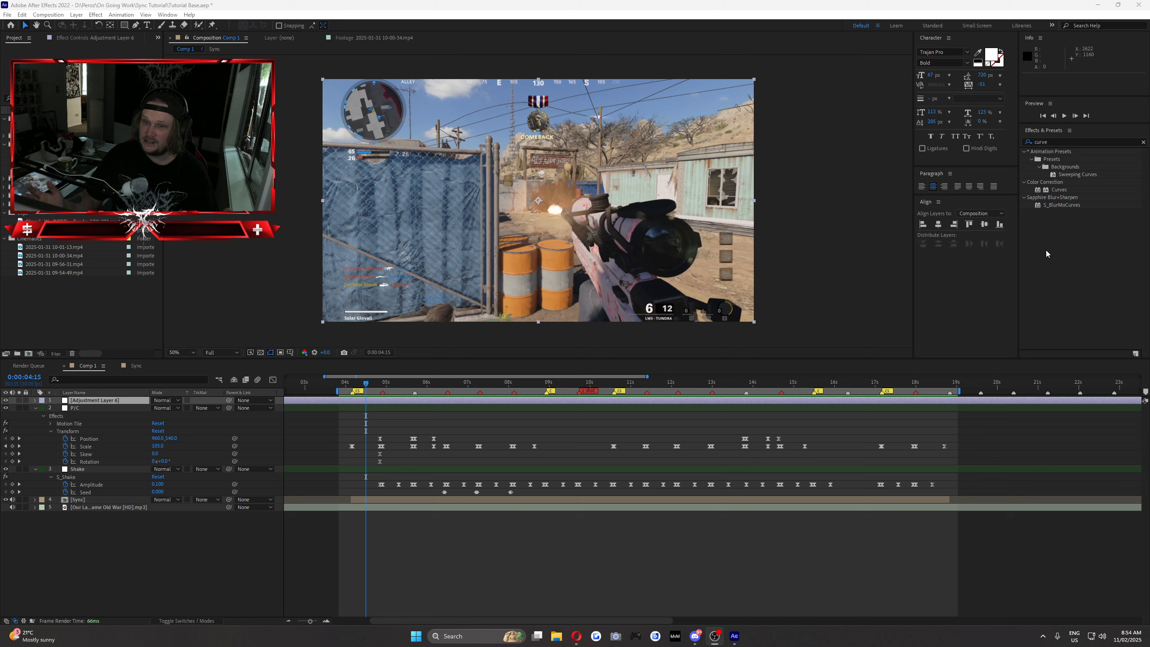
left_click_drag(1058, 189, 119, 403)
left_click(119, 403)
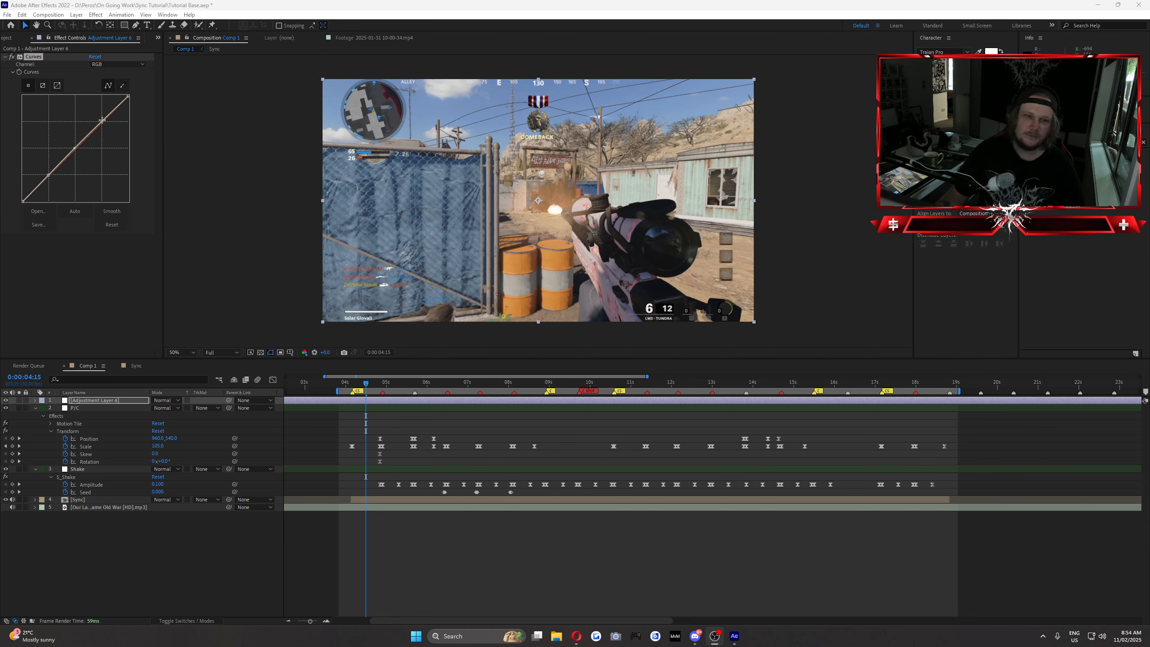
Try bending the RGB curve into a slight S-shape, and remove the Curves effect from the adjustment layer.
left_click(102, 120)
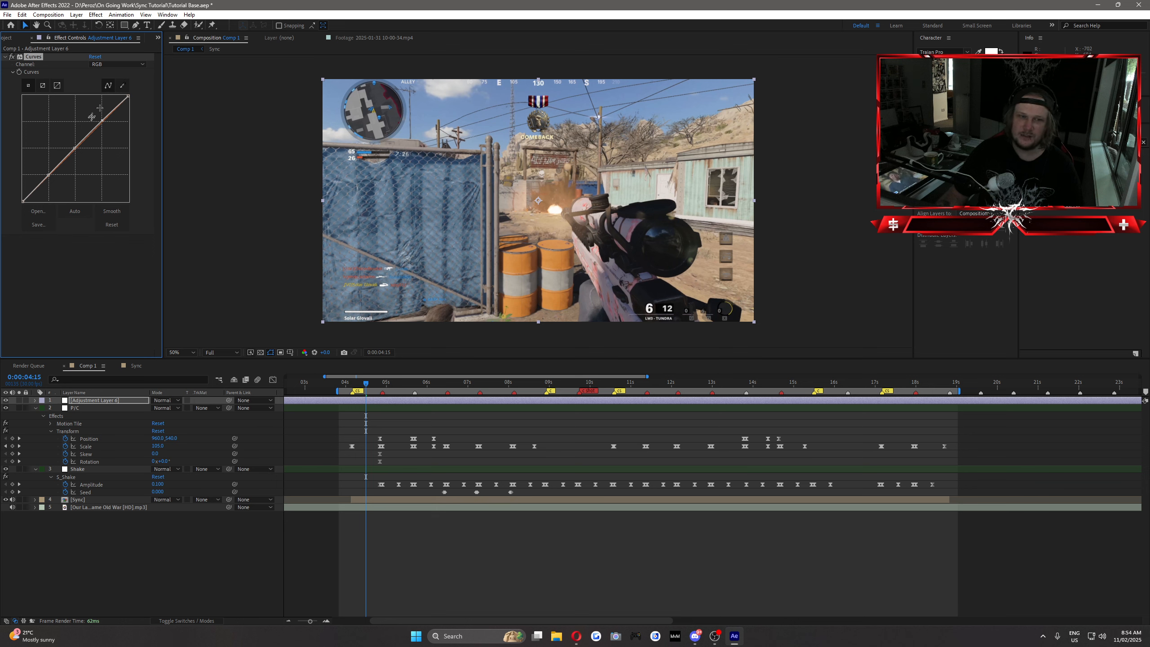
left_click(49, 176)
left_click_drag(51, 179, 53, 180)
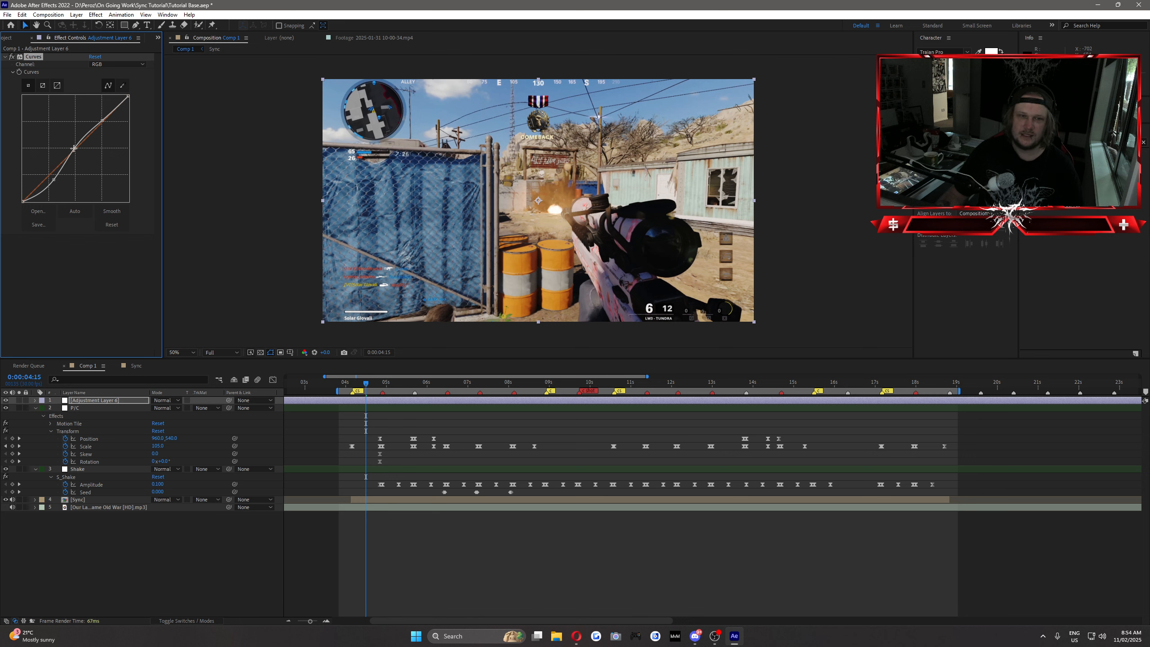
left_click_drag(73, 149, 77, 149)
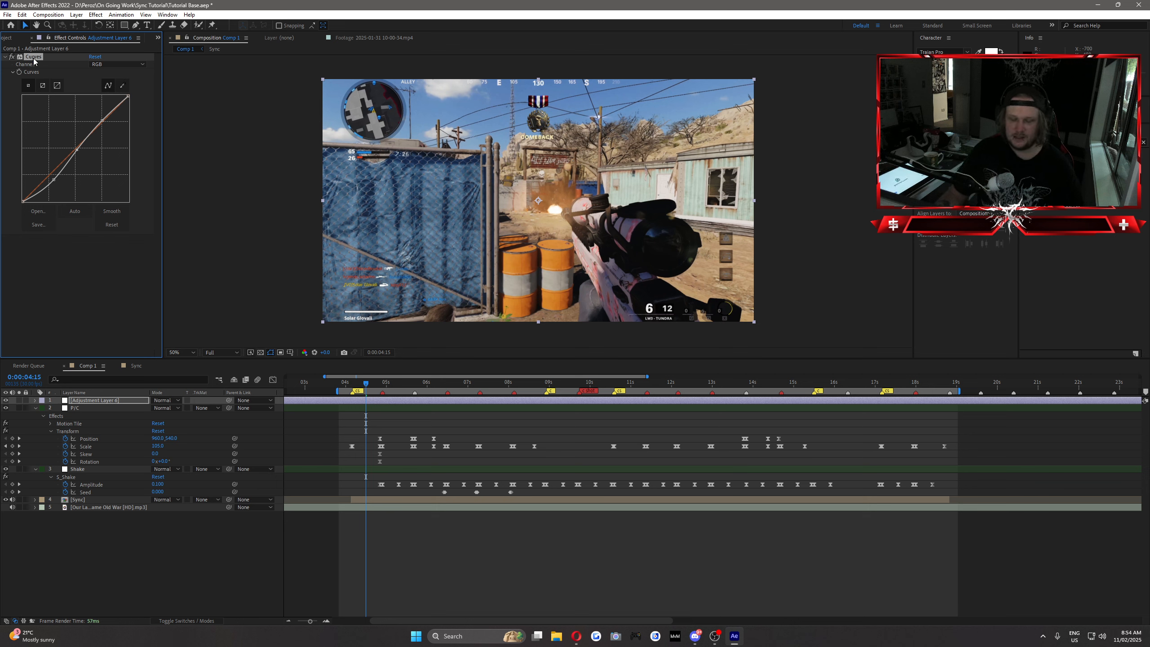
key("Delete")
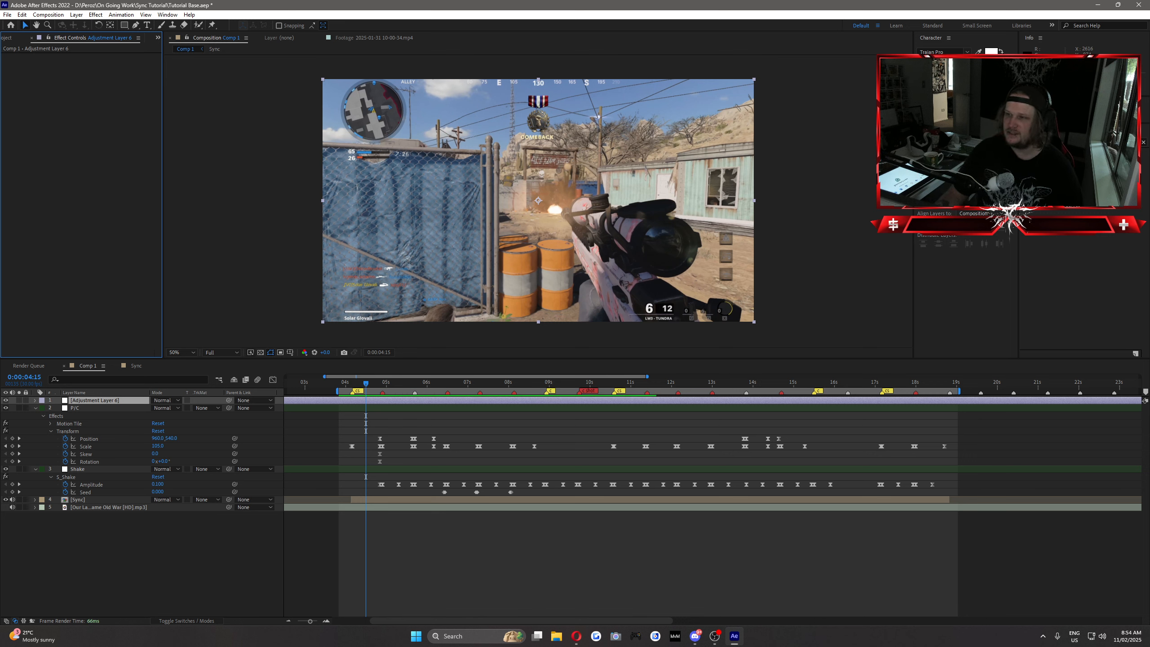
Try a Tint effect with a strongly reduced tint amount on the adjustment layer, and delete the effect.
left_click(1082, 141)
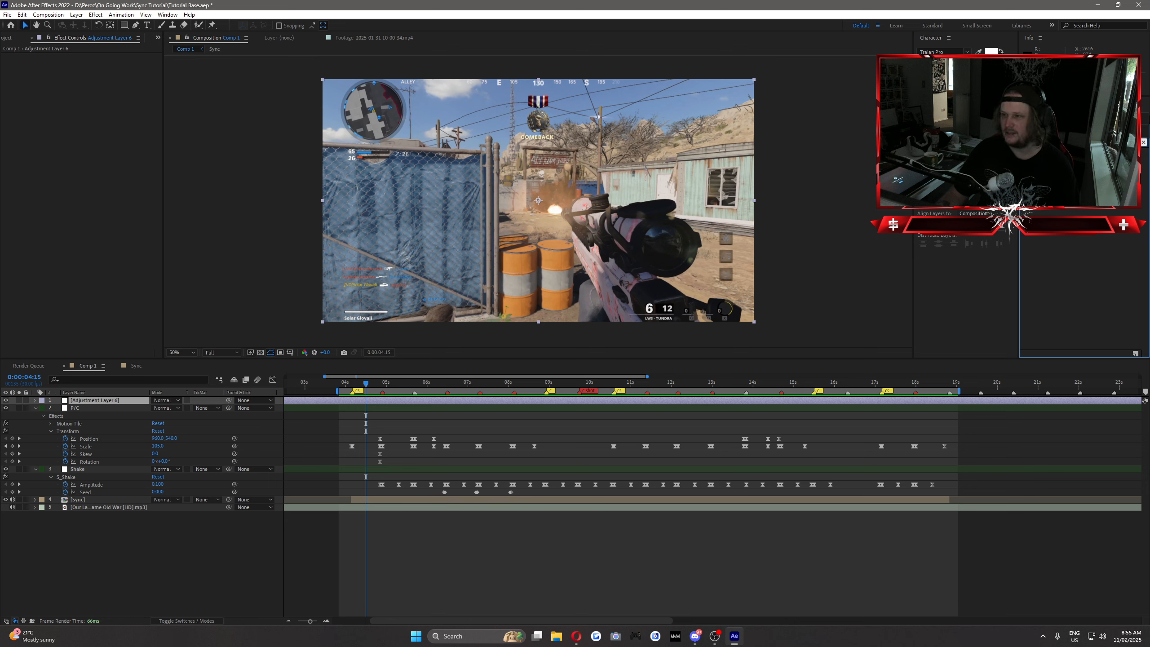
left_click_drag(78, 405, 78, 403)
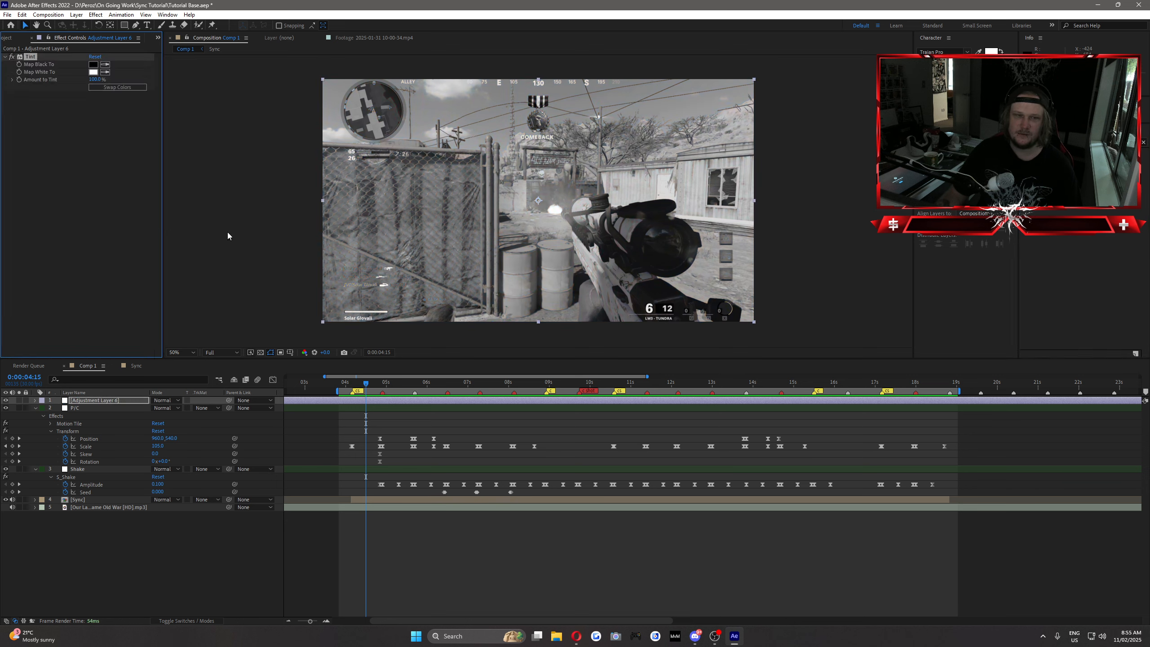
left_click_drag(97, 80, 69, 90)
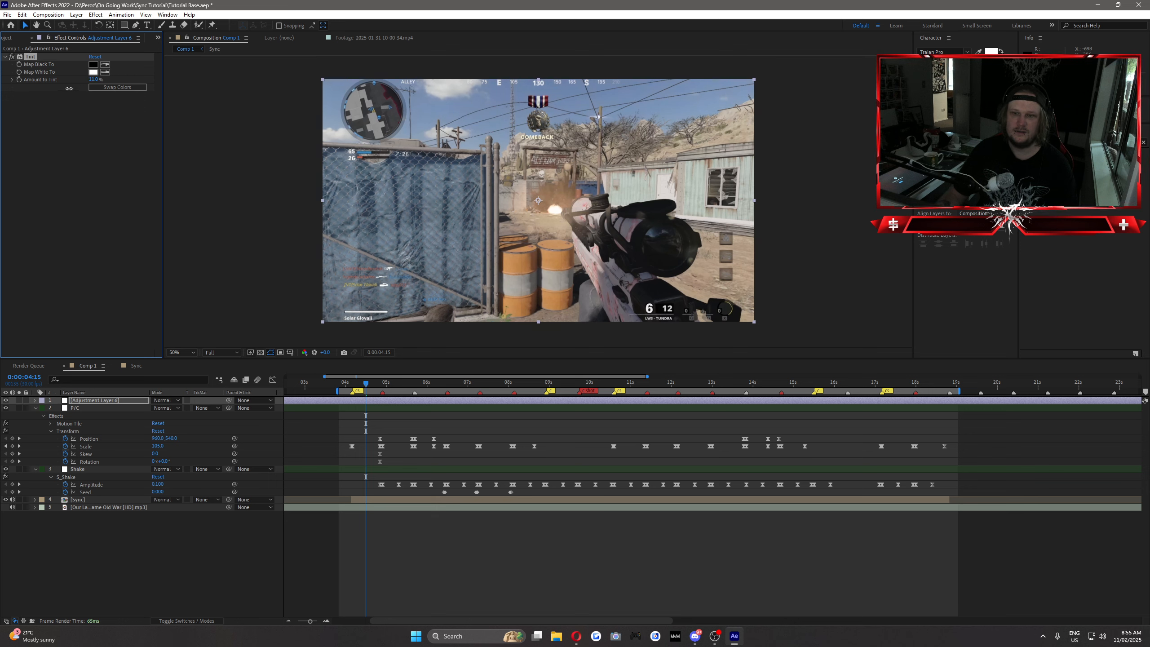
left_click(83, 121)
left_click(36, 59)
key("Delete")
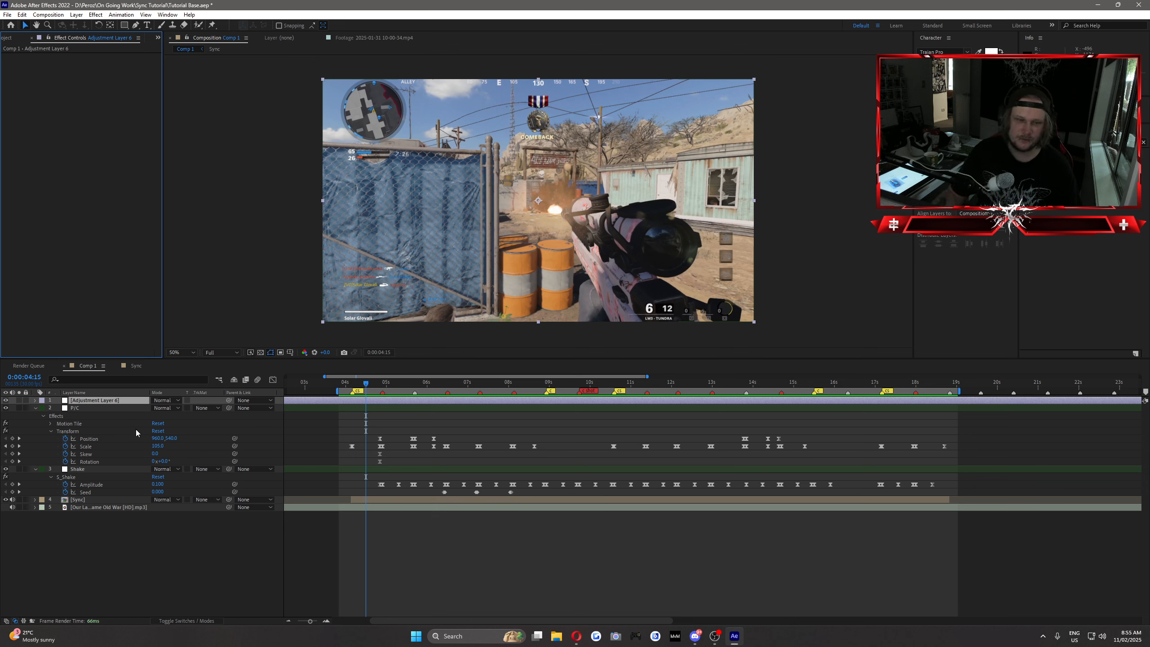
Rename the new adjustment layer as CC.
right_click(100, 401)
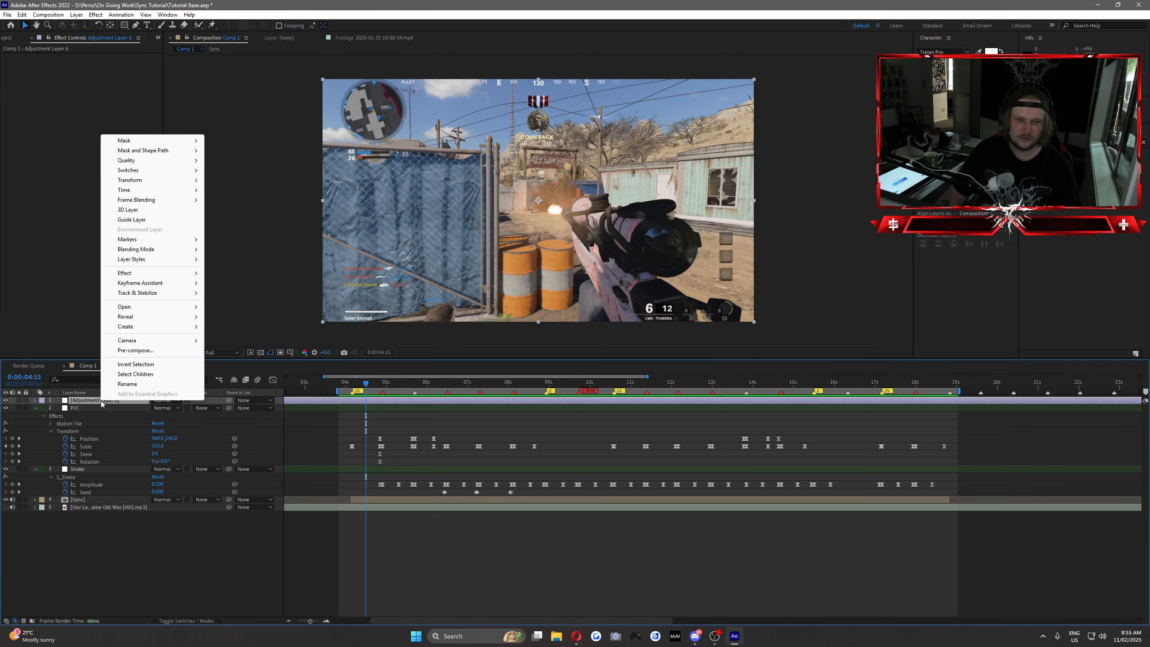
left_click(127, 383)
type("CC")
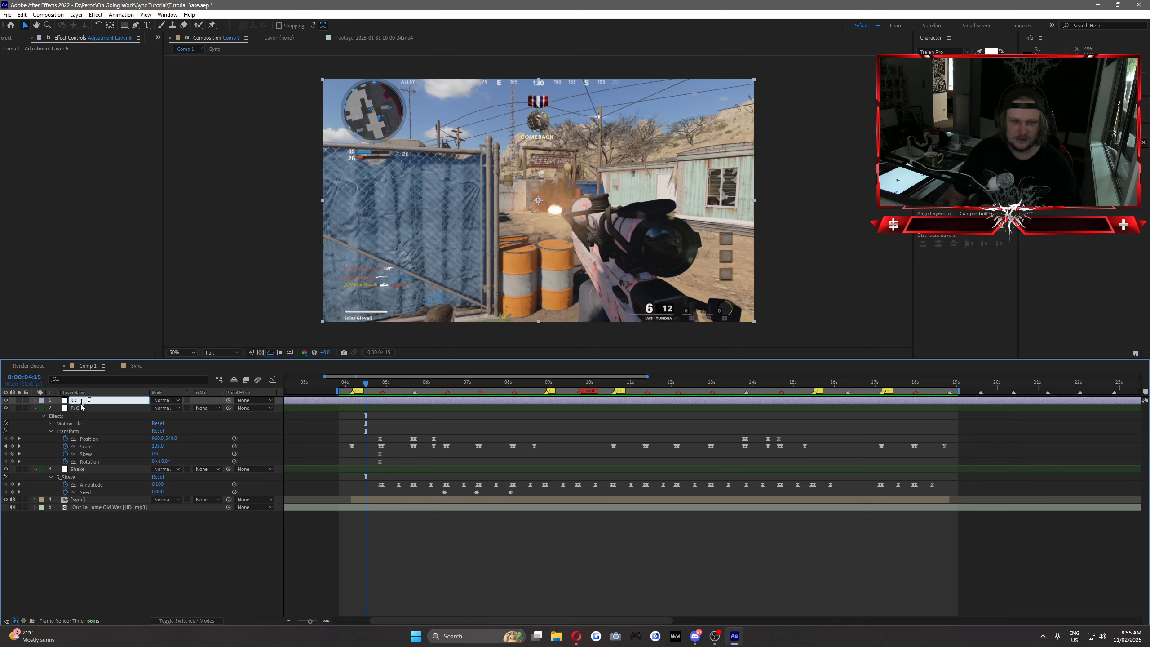
left_click(84, 410)
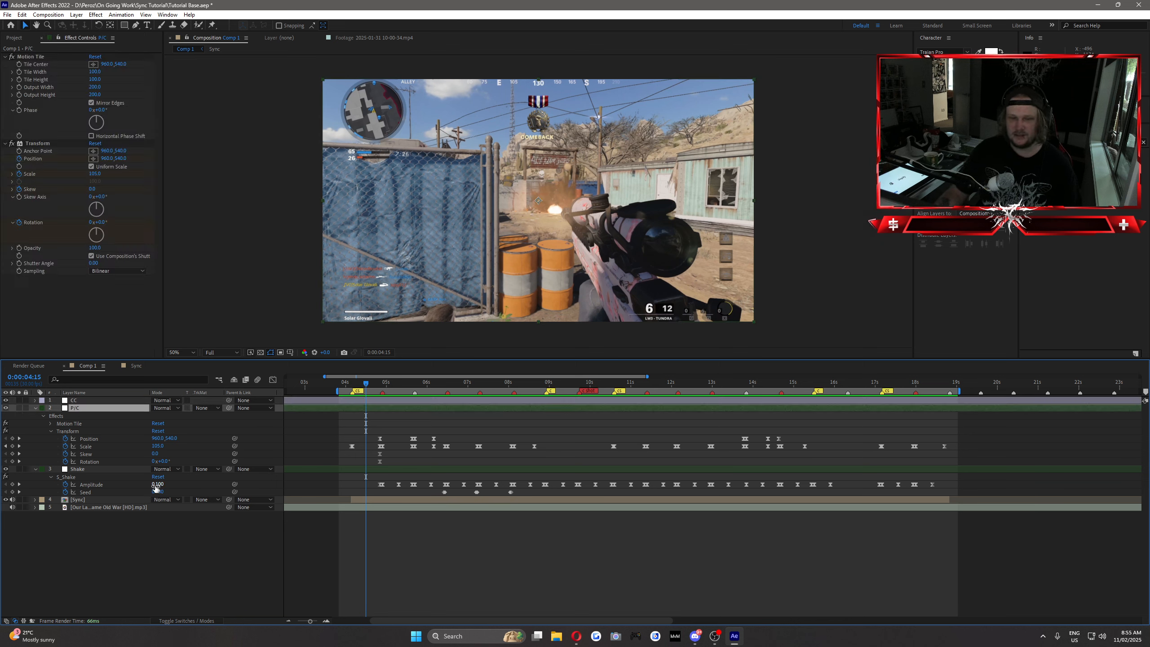
Set the CC layer's label colour to Yellow.
left_click(78, 402)
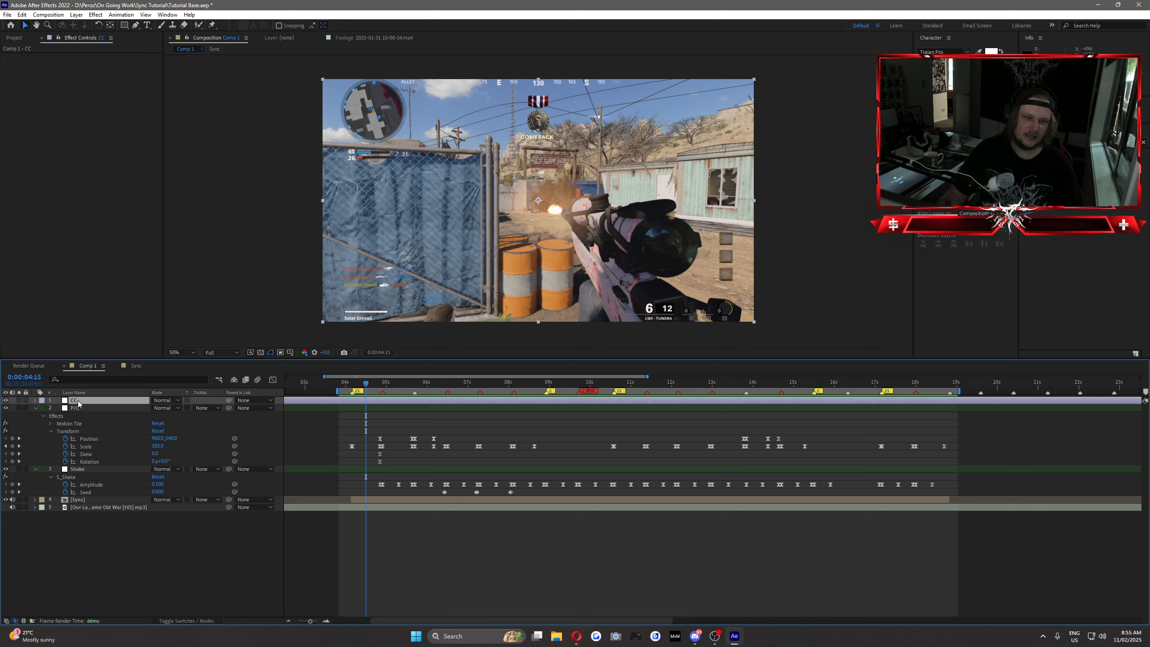
left_click(41, 401)
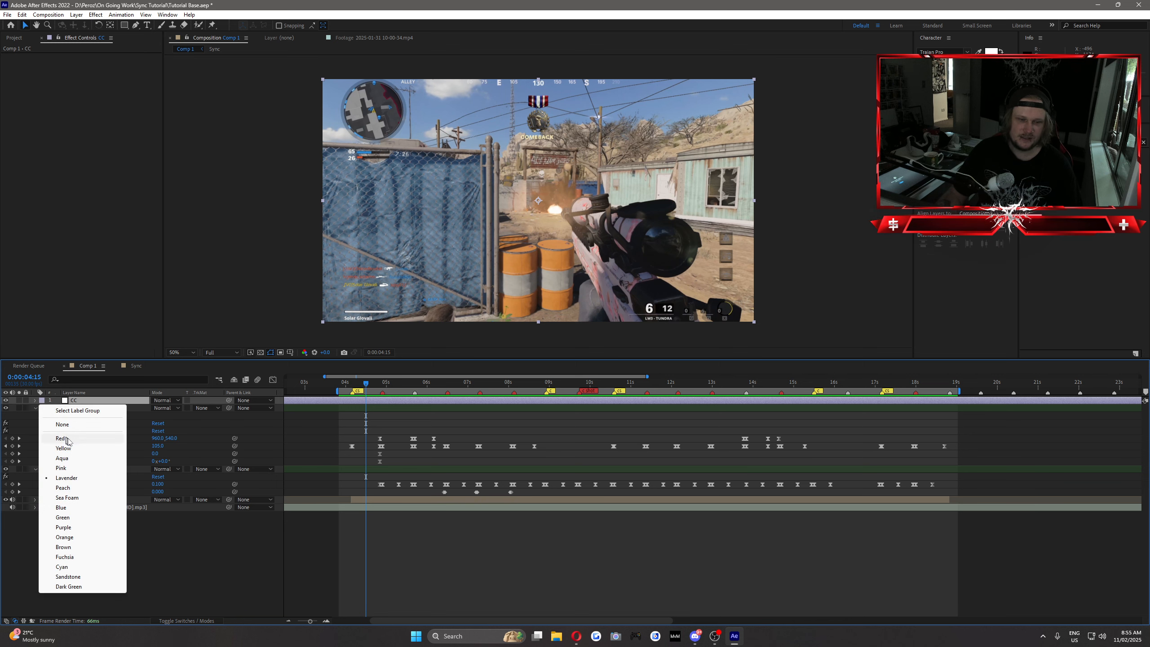
left_click(86, 455)
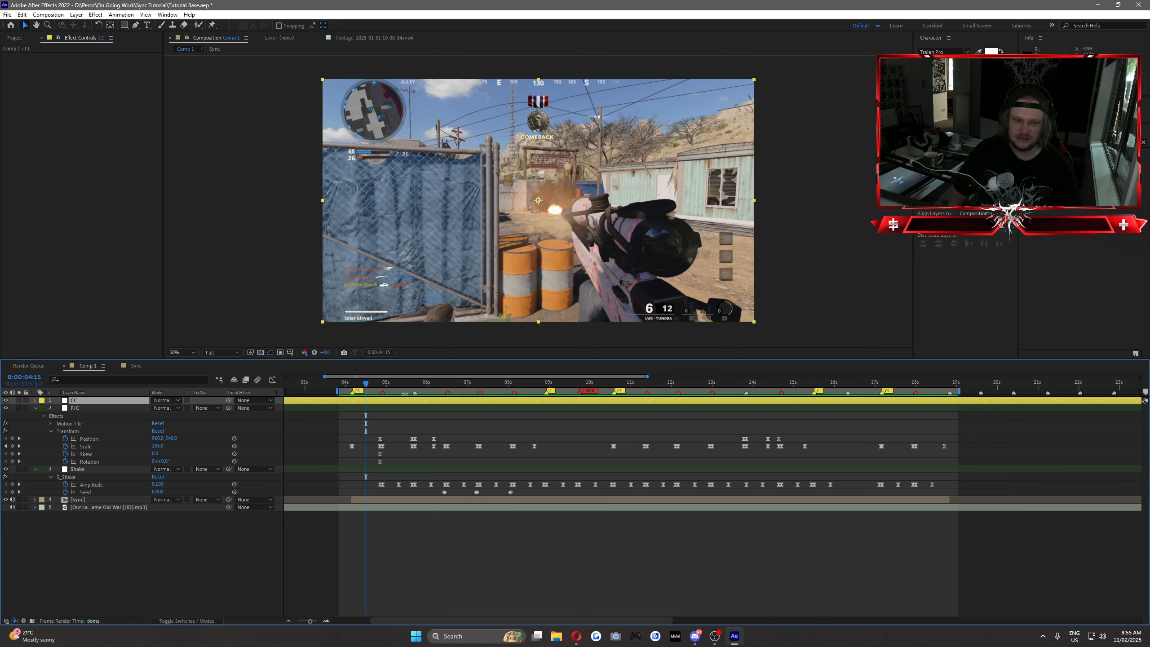
Apply the MBL Extra Effects animation preset from the User Presets folder to the CC layer.
left_click(1082, 141)
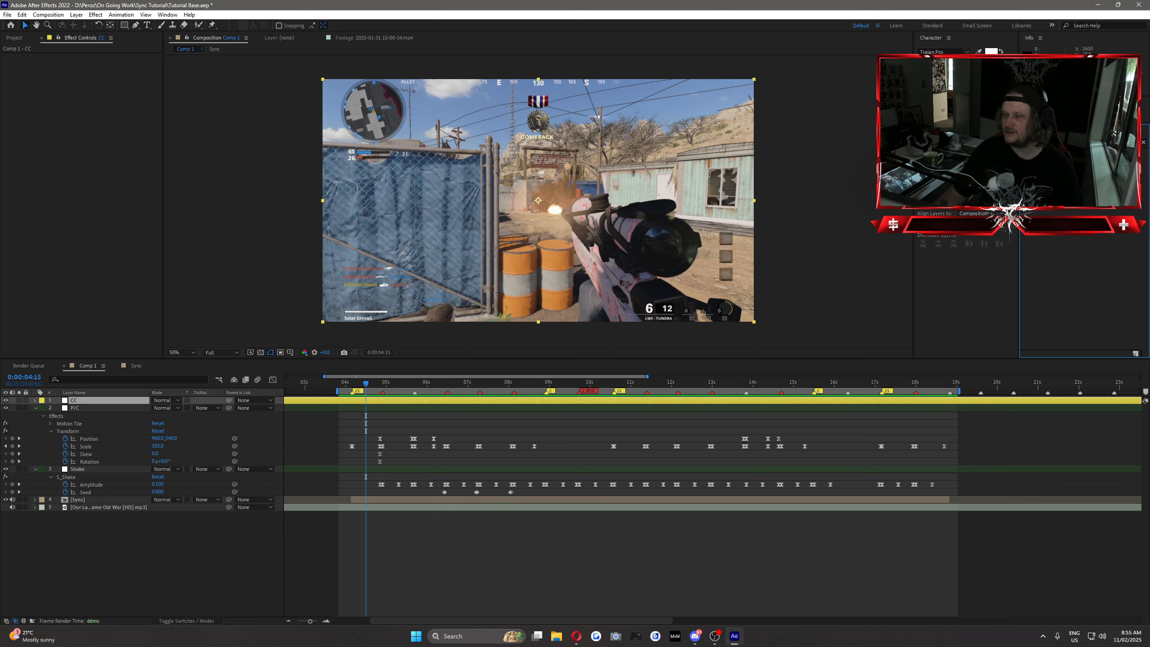
left_click(71, 401)
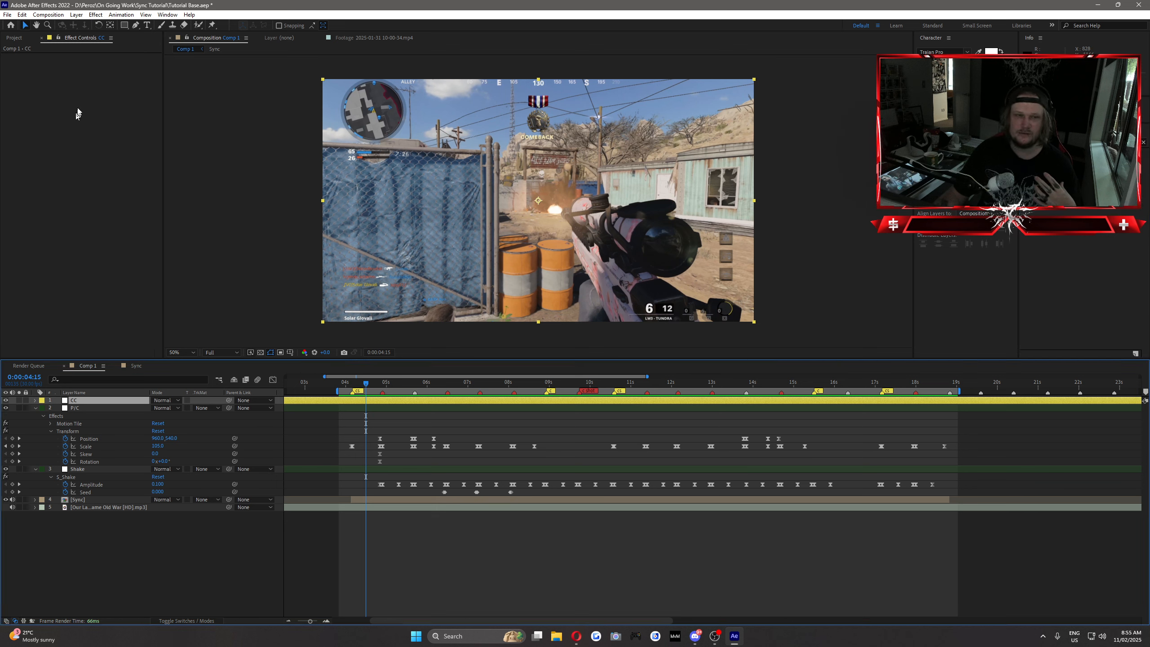
left_click(122, 14)
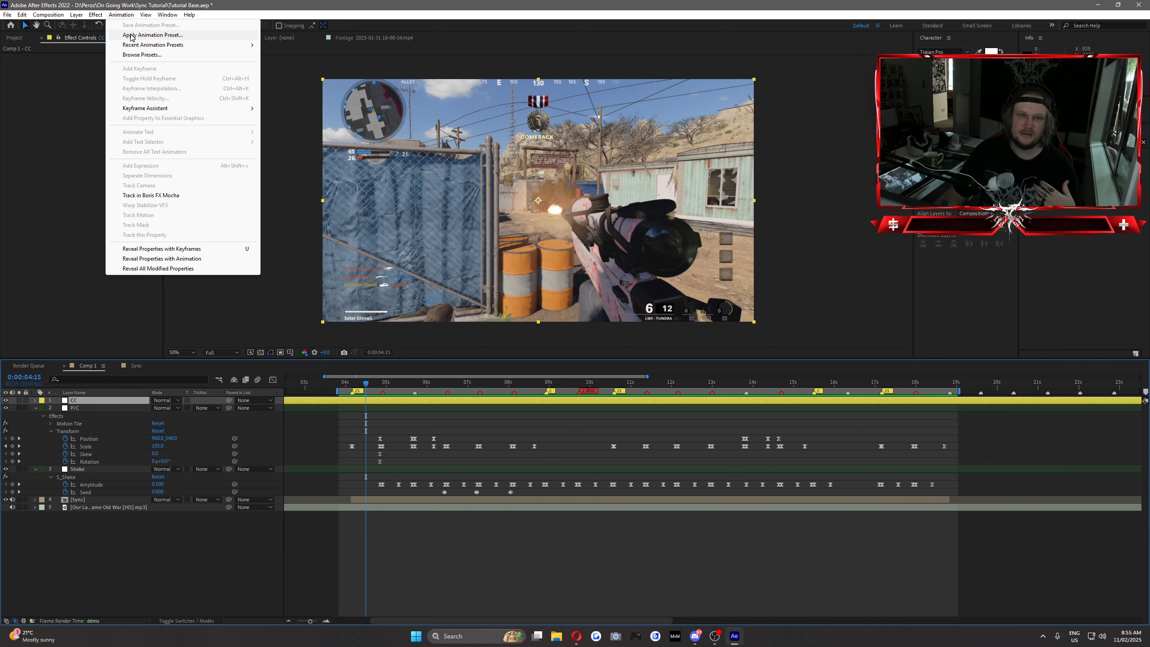
left_click(130, 35)
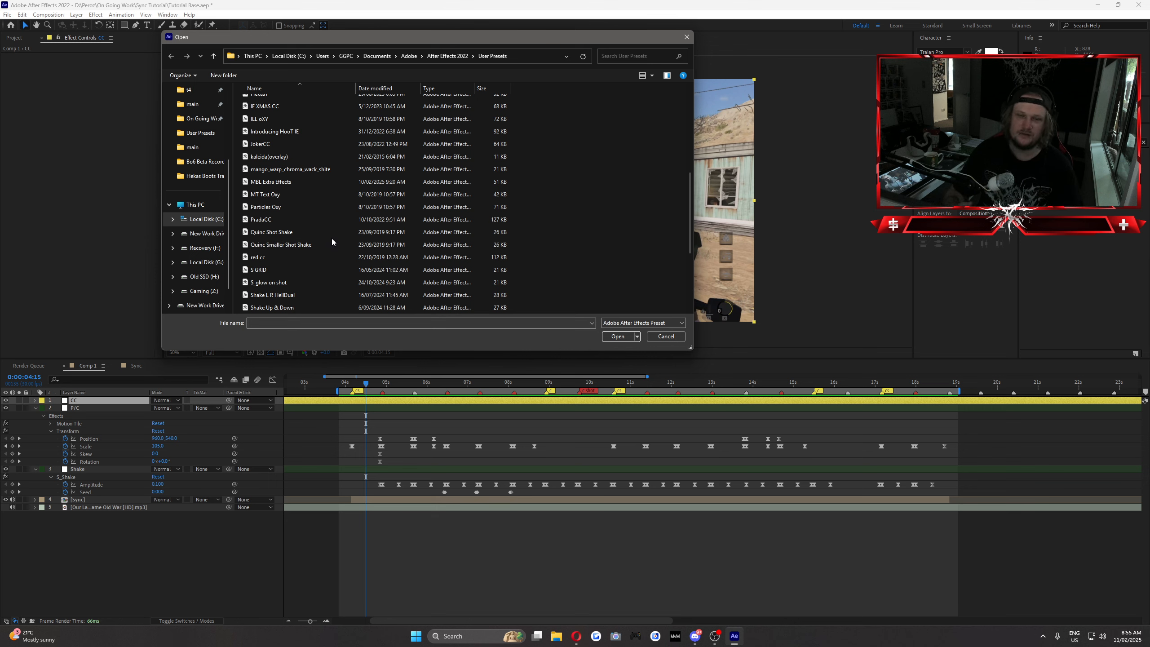
left_click(322, 184)
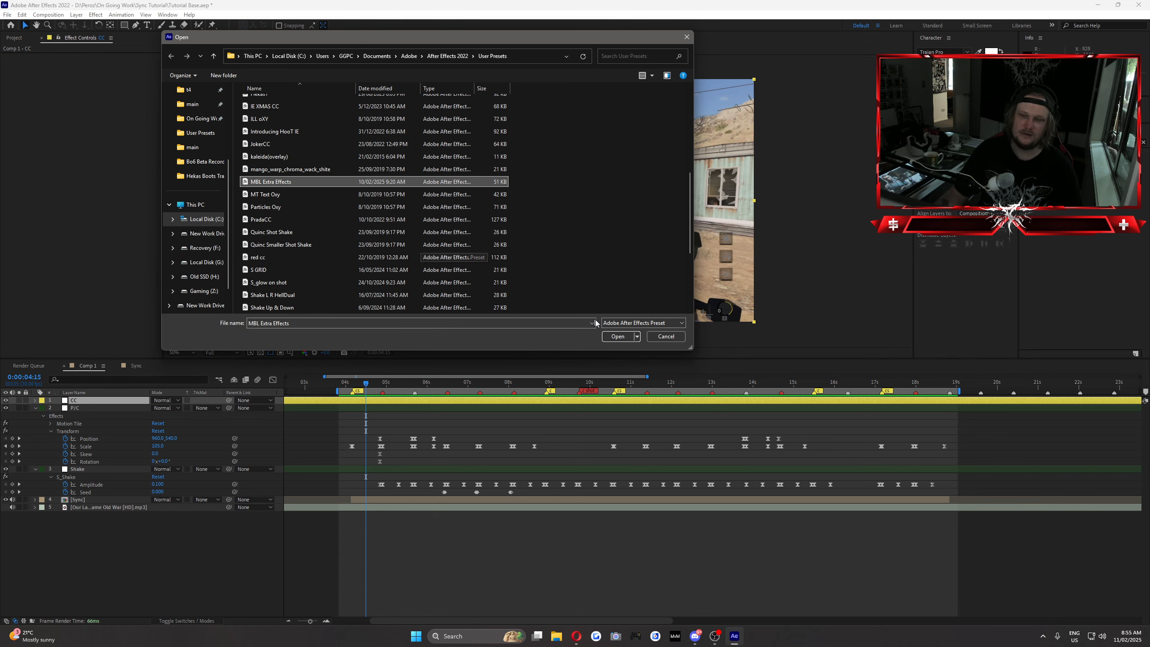
left_click(618, 336)
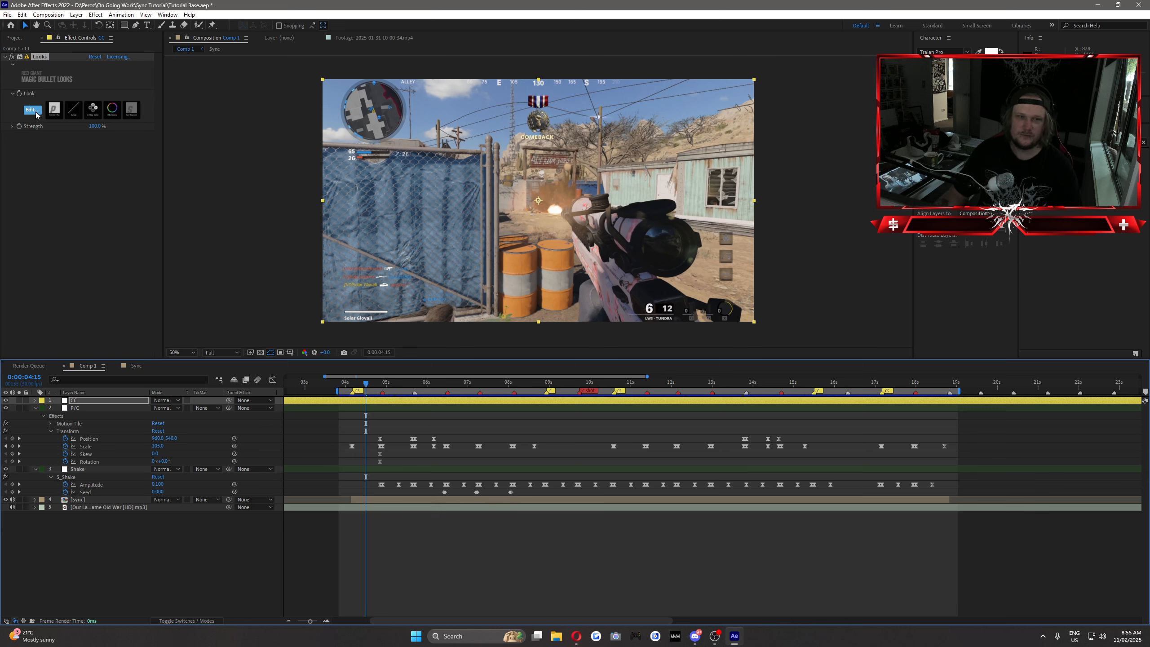
Open the Magic Bullet Looks editor for the Looks effect on the CC layer.
left_click(36, 113)
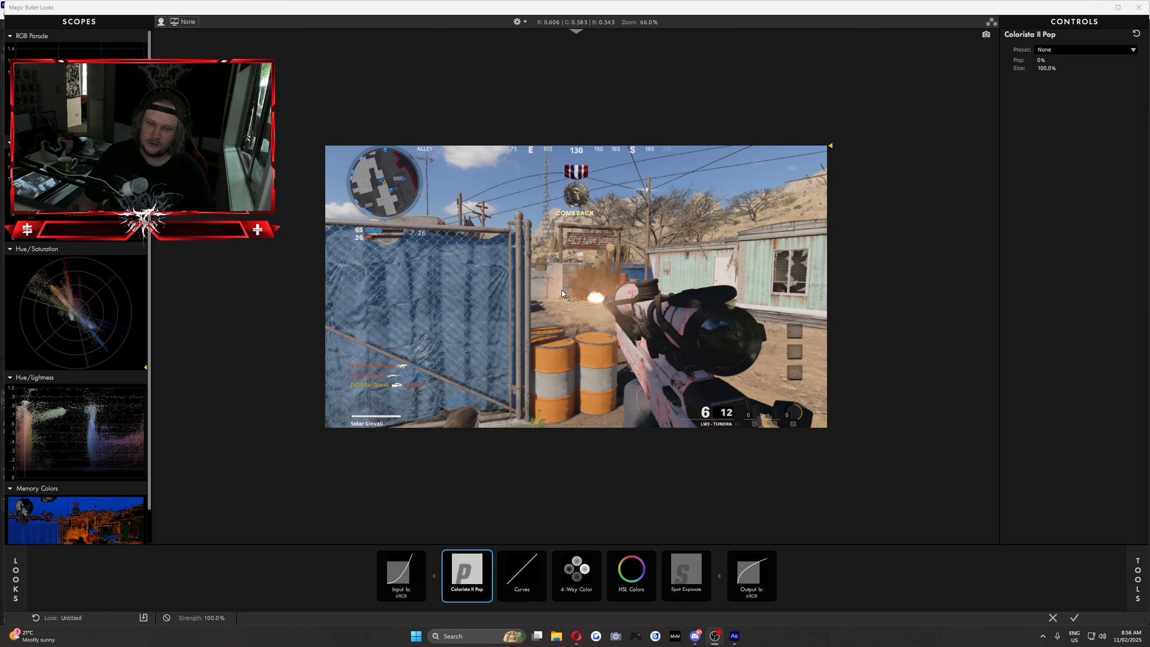
scroll(567, 275, "up", 1)
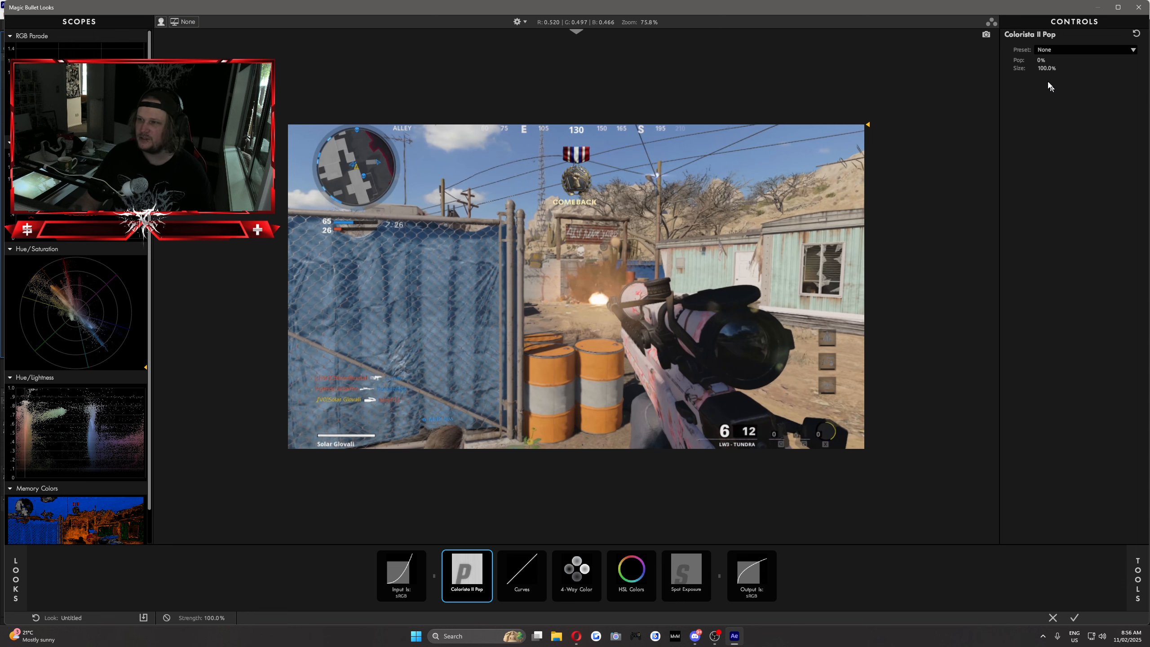
Try a size of 10% for Colorista II Pop, and set the size back to 100%.
left_click_drag(1045, 68, 1005, 68)
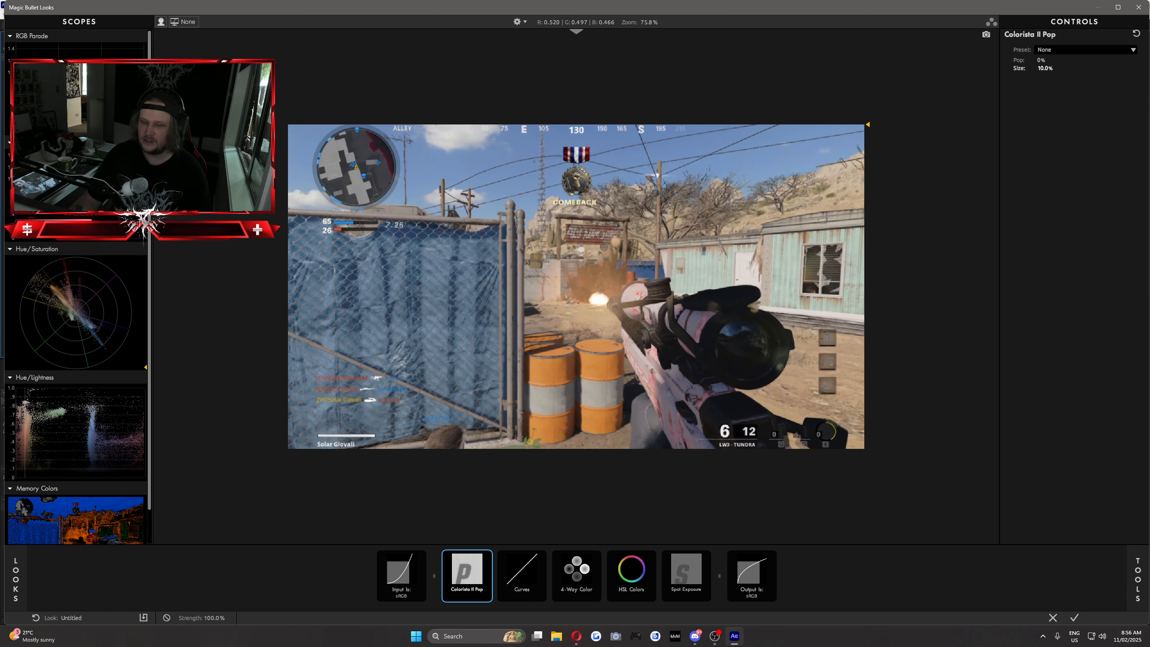
left_click(1045, 68)
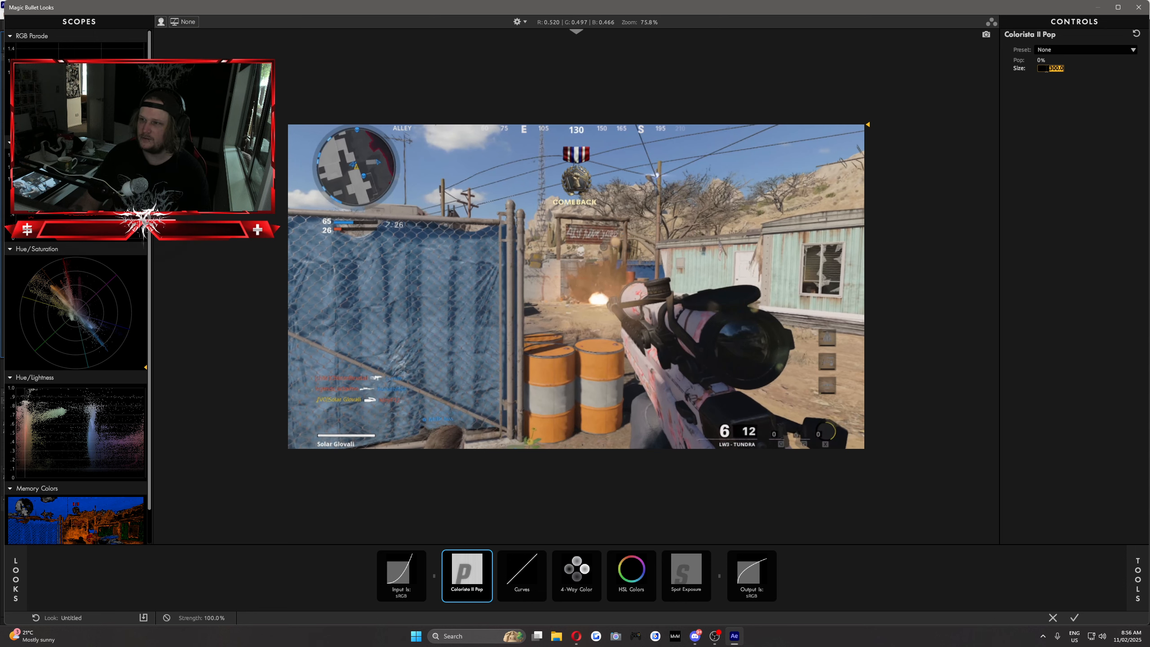
type("100")
key("Return")
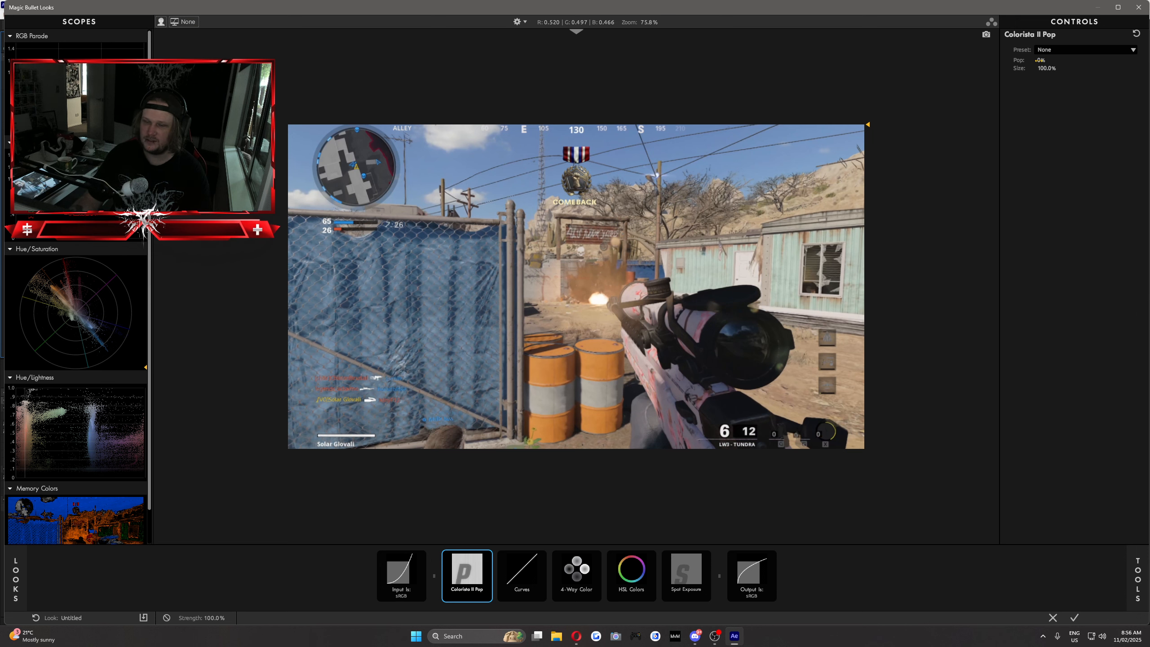
Try a Pop of +100% on Colorista II Pop, compare it off and on, and delete the tool.
left_click_drag(1040, 61, 1086, 60)
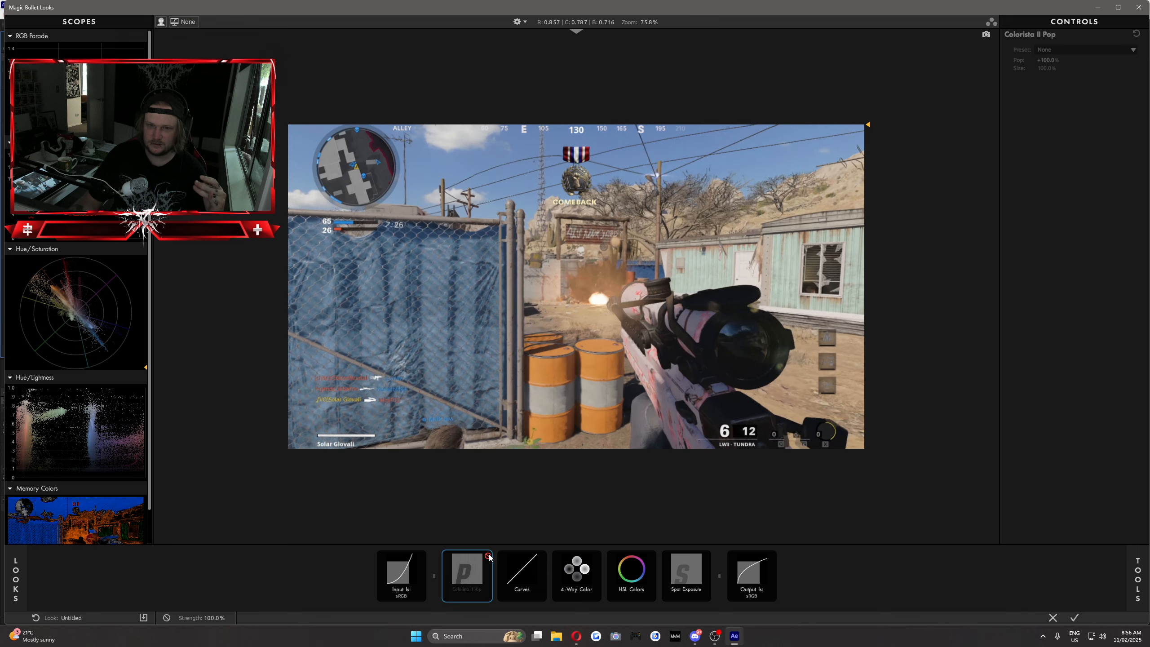
left_click(488, 556)
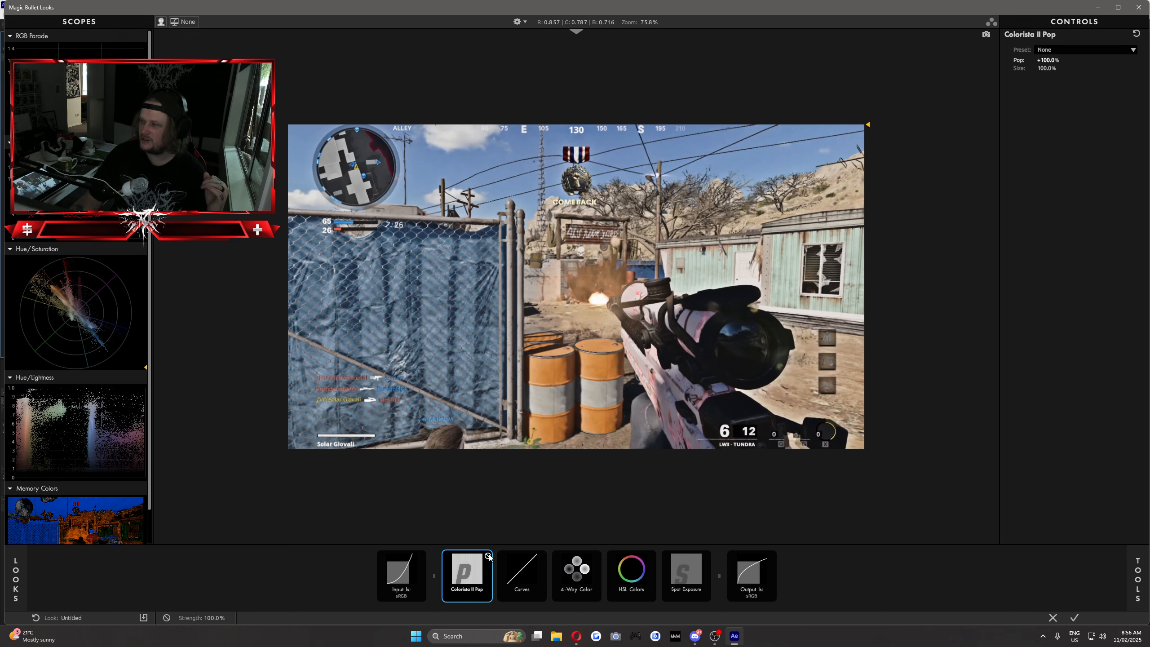
left_click(488, 556)
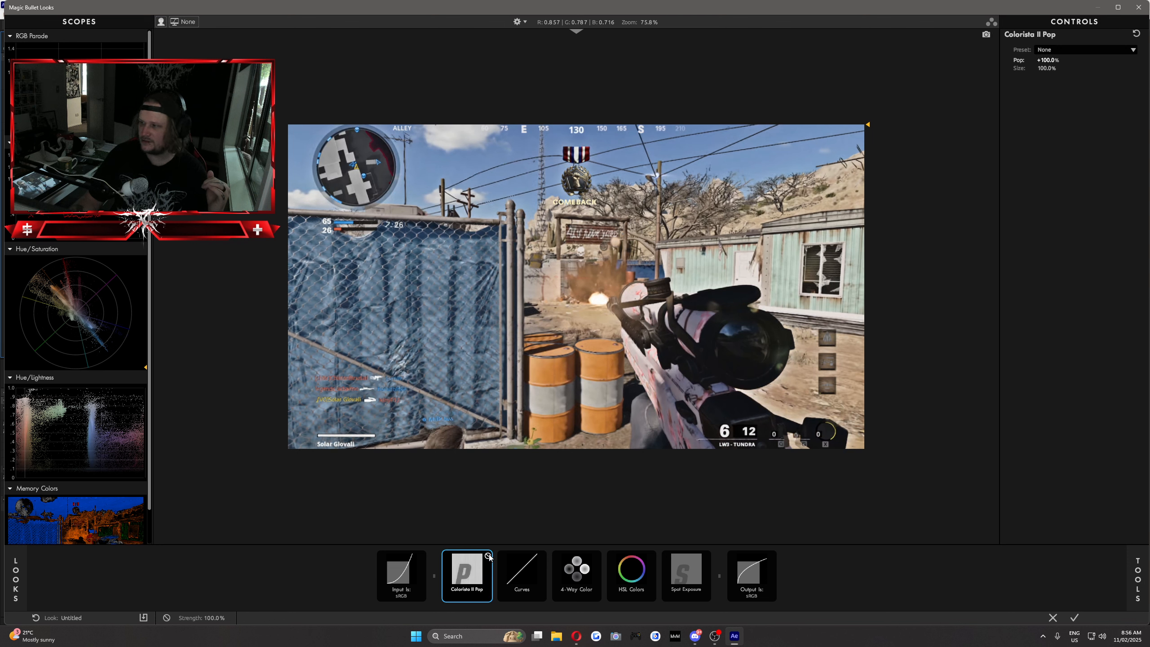
left_click(488, 556)
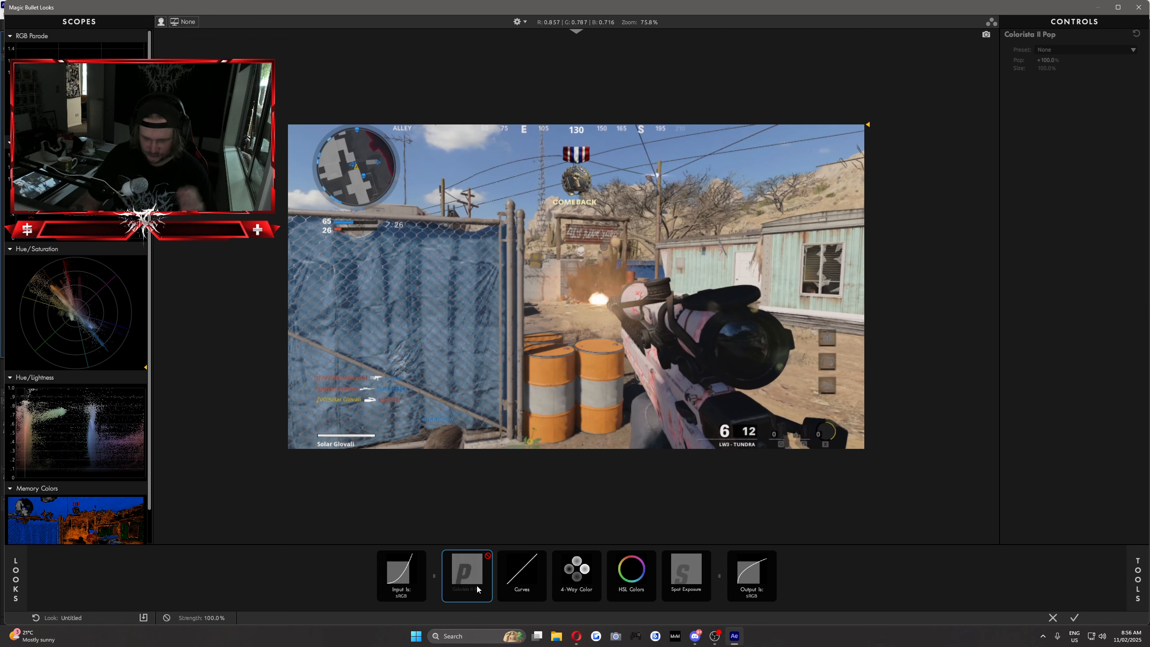
key("Delete")
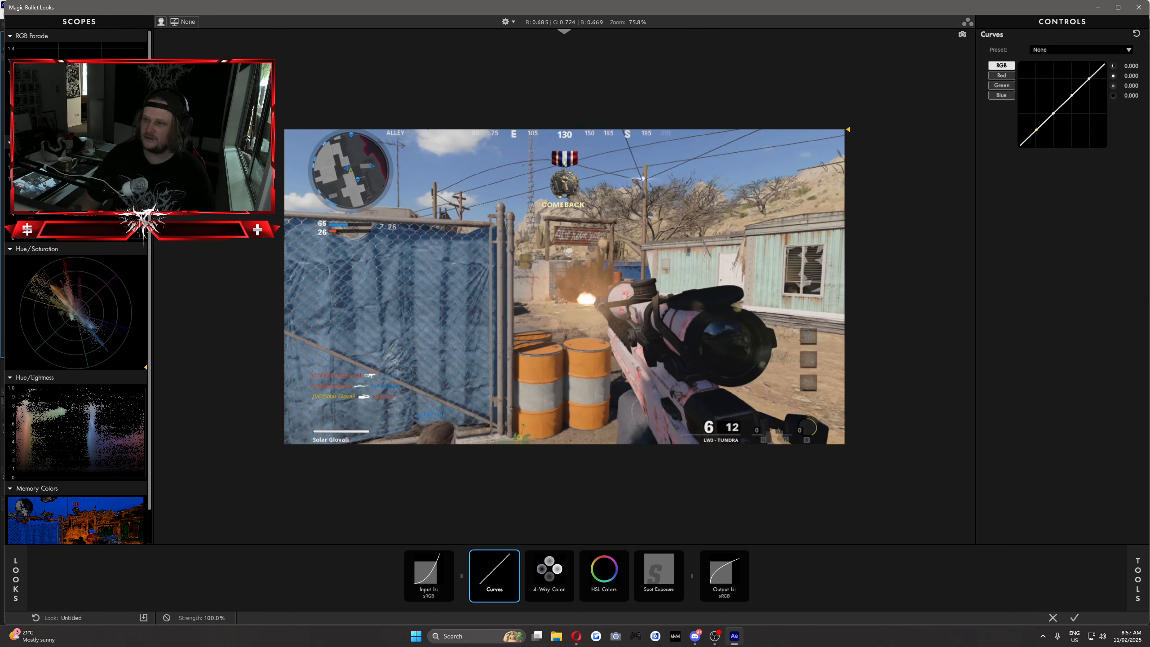
Shape the RGB curve in Curves into a gentle S, lowering the shadows and raising the highlights.
mouse_move(1036, 129)
left_mouse_down()
mouse_move(1021, 101)
mouse_move(1036, 134)
left_mouse_up()
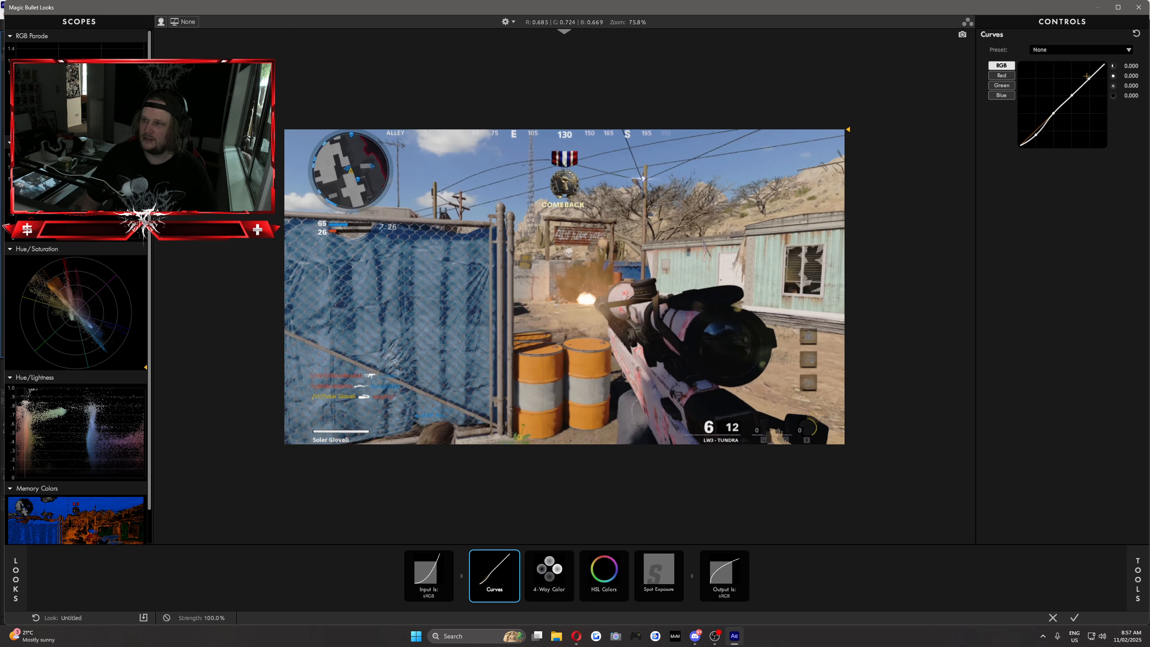
left_click_drag(1089, 79, 1089, 73)
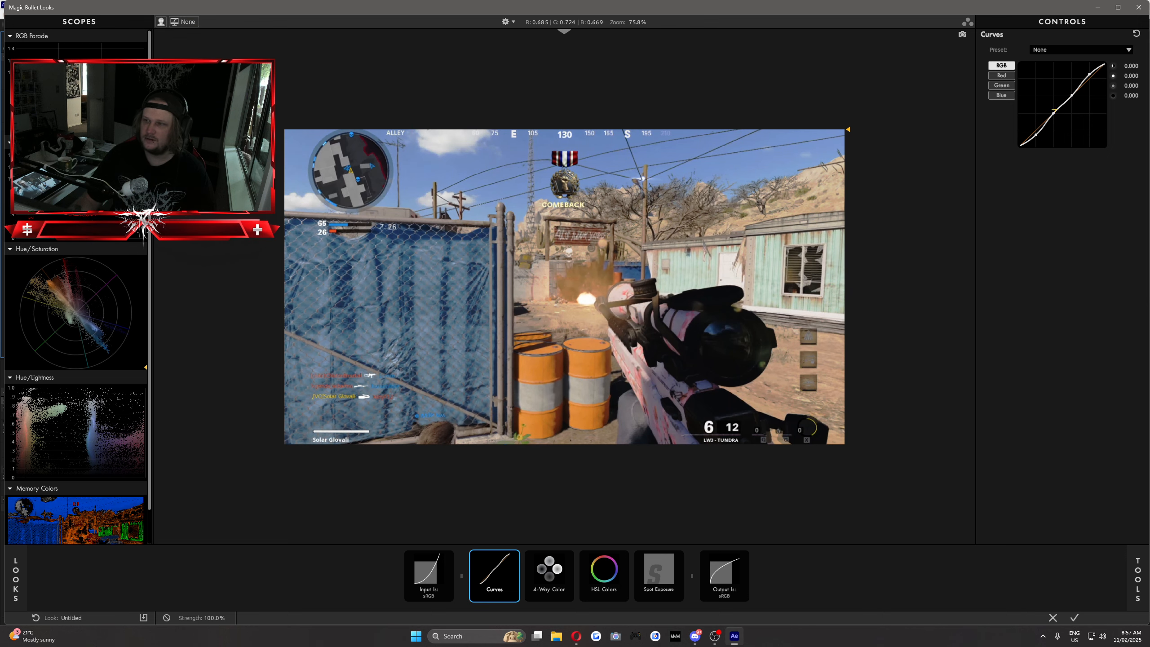
left_click_drag(1053, 112, 1071, 95)
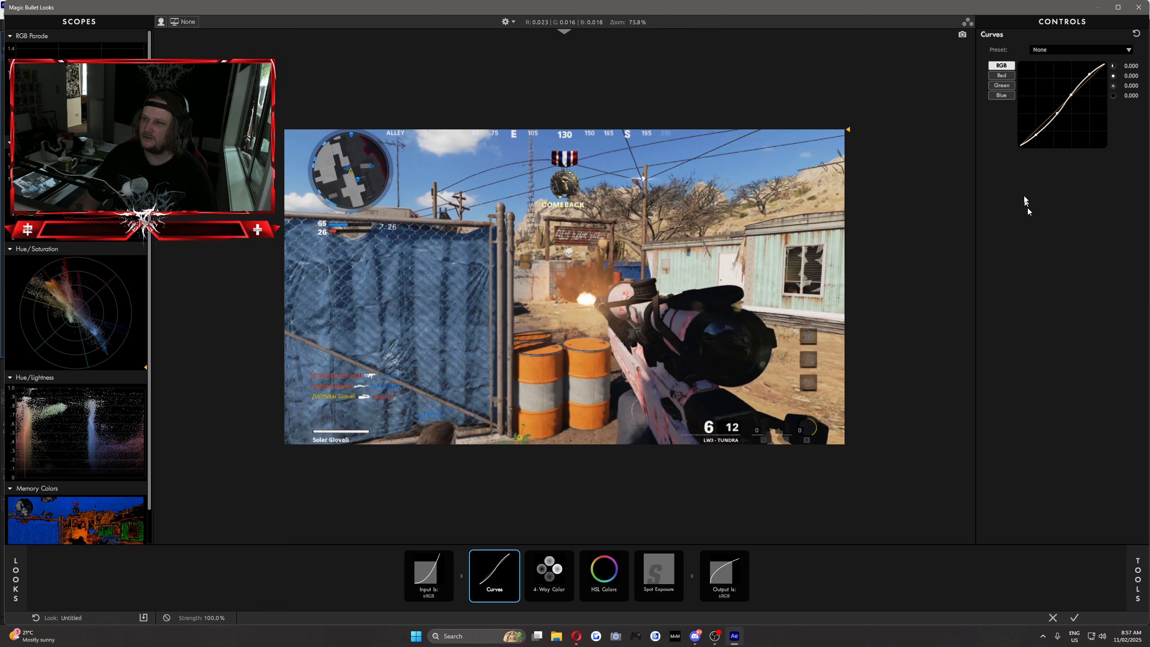
Try a slight midpoint shift on the blue channel's curve, and undo it.
left_click(1007, 76)
left_click(1004, 86)
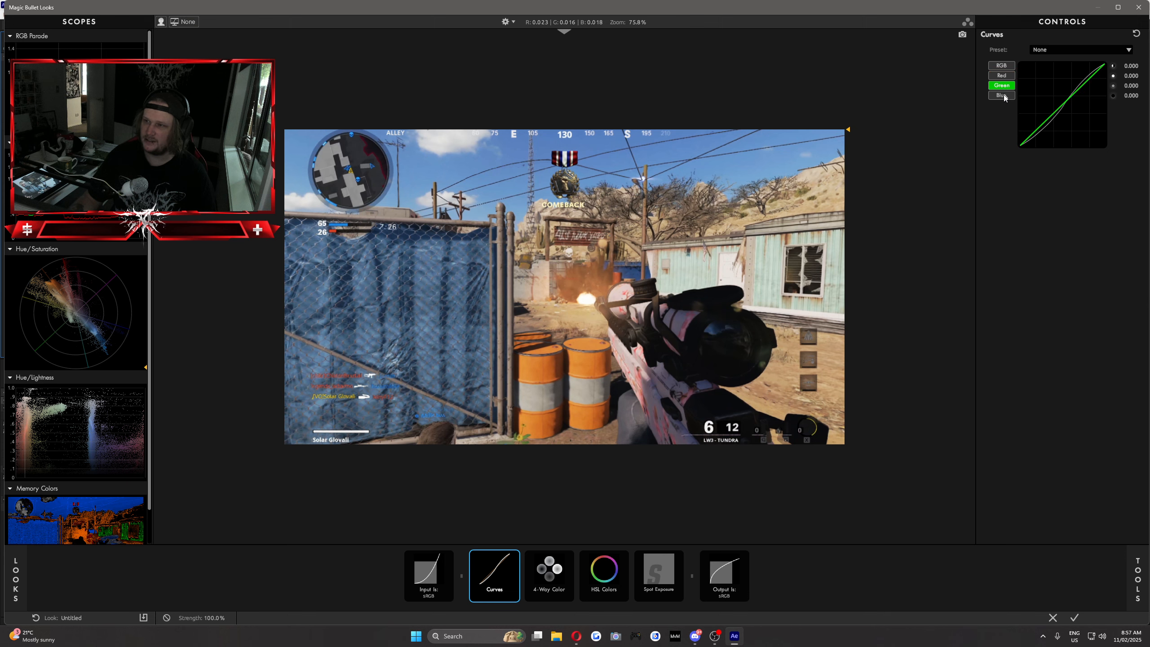
left_click(1003, 95)
left_click(1006, 77)
left_click(1004, 86)
left_click(1002, 95)
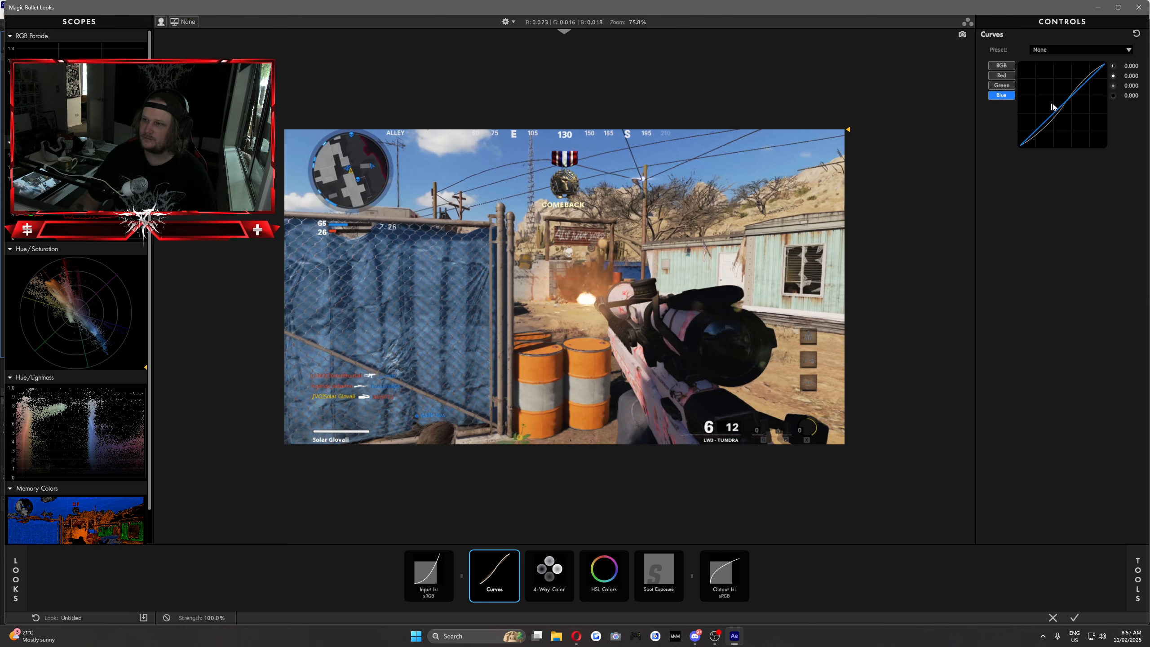
mouse_move(1061, 104)
left_mouse_down()
mouse_move(1072, 109)
mouse_move(1062, 89)
mouse_move(1086, 120)
mouse_move(1079, 95)
mouse_move(1058, 115)
mouse_move(1056, 101)
mouse_move(1067, 117)
mouse_move(1059, 107)
left_mouse_up()
scroll(65, 311, "down", 2)
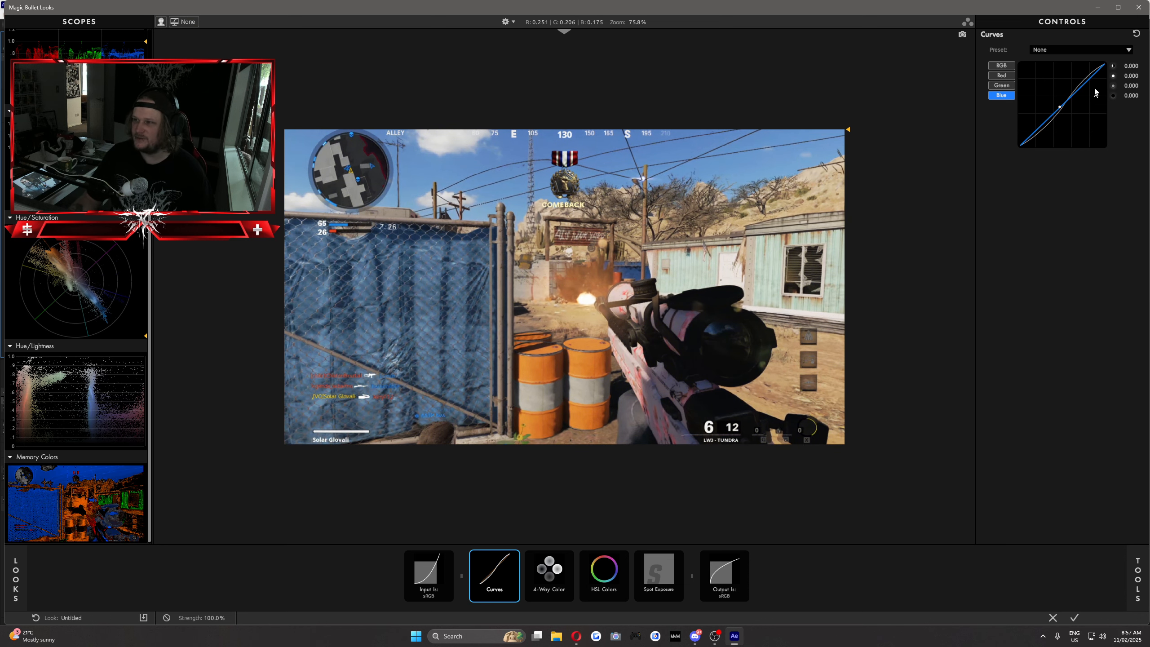
key("ctrl+z")
key("ctrl+z")
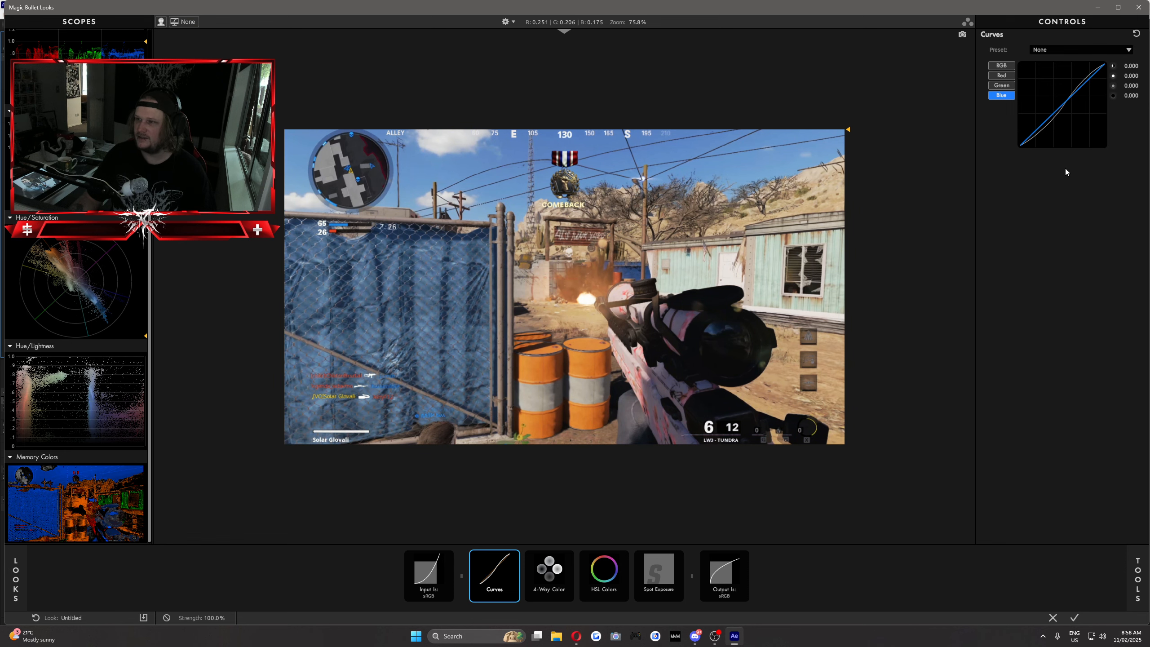
In 4-Way Color, tint the highlights slightly toward red and raise their brightness.
left_click(563, 581)
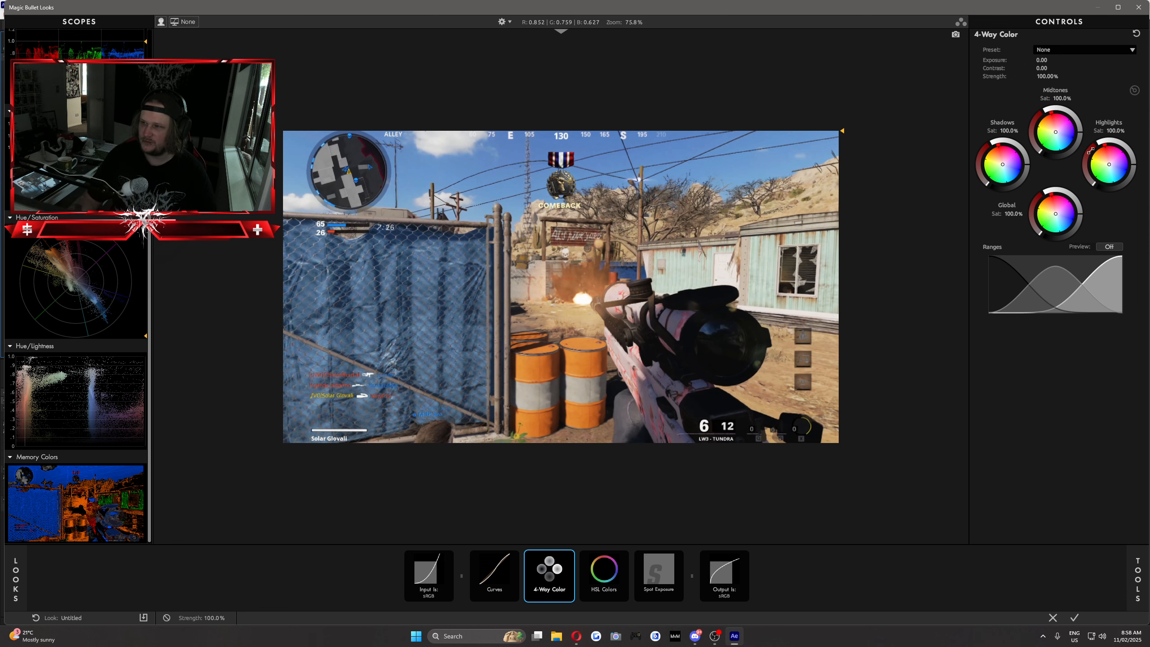
left_click_drag(1106, 154, 1106, 154)
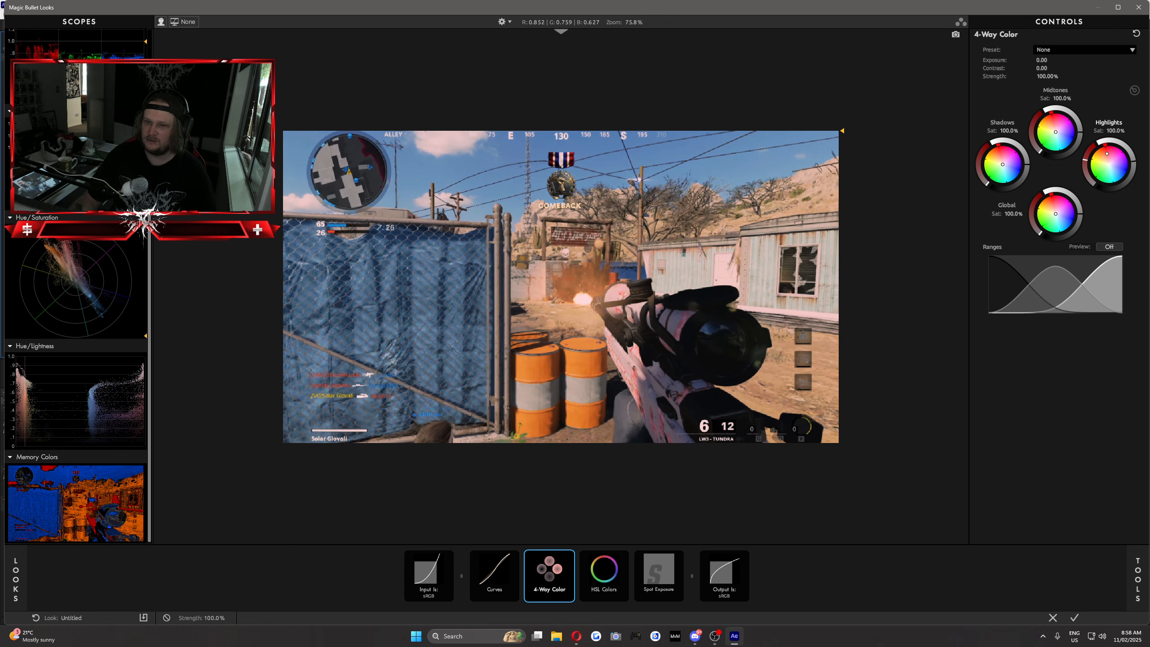
left_click_drag(1122, 148, 1123, 150)
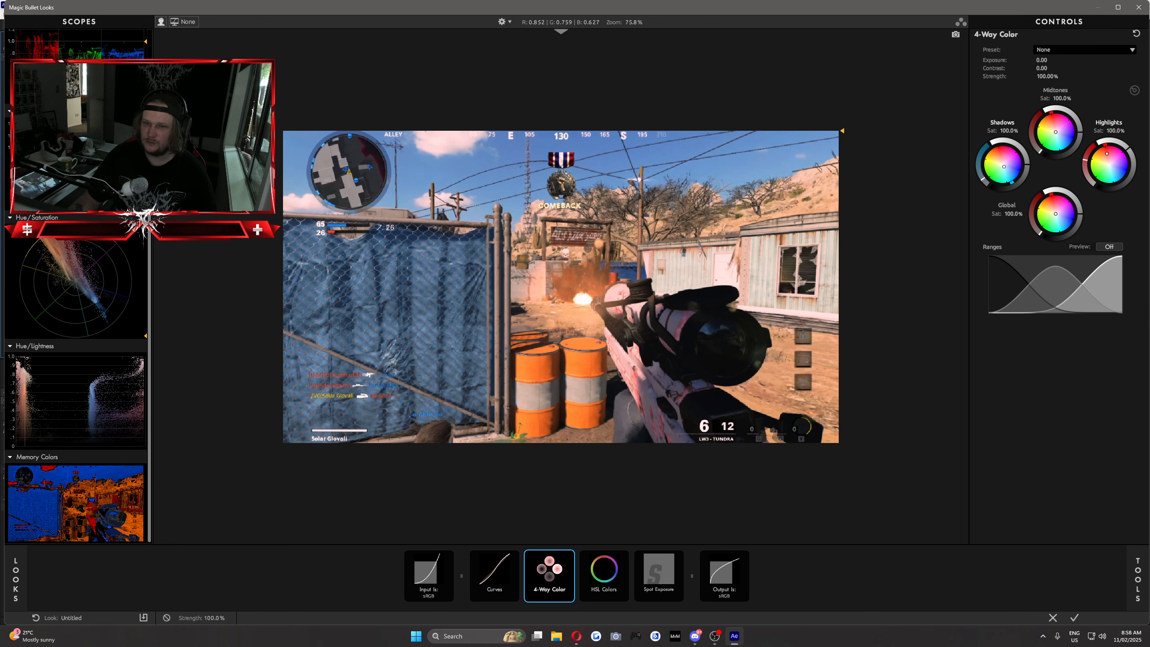
Tint the 4-Way Color shadows slightly green and the midtones teal, and widen the midtone range.
mouse_move(1000, 166)
left_mouse_down()
mouse_move(1011, 161)
mouse_move(1001, 166)
left_mouse_up()
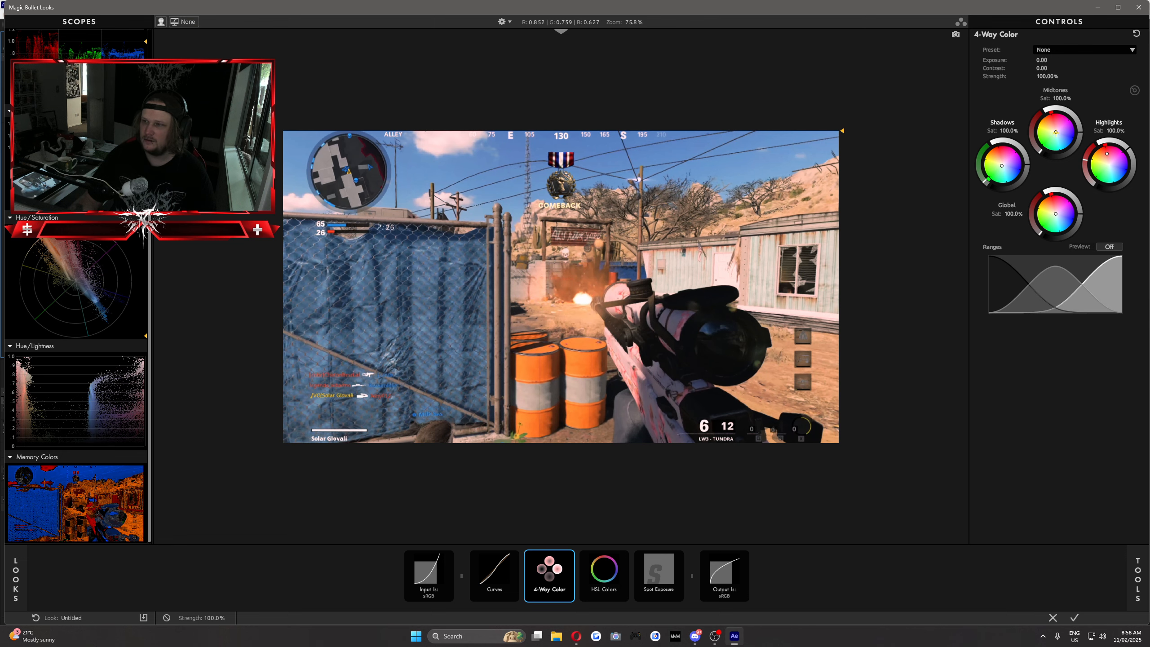
mouse_move(1055, 132)
left_mouse_down()
mouse_move(1044, 125)
mouse_move(1056, 133)
left_mouse_up()
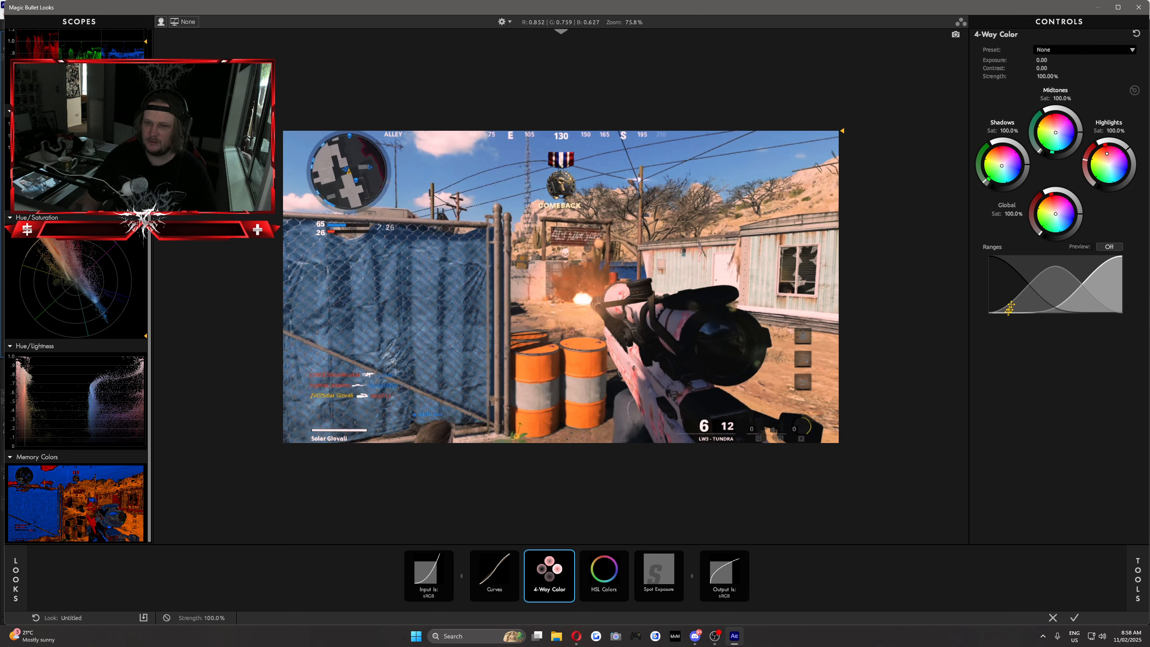
left_click_drag(1054, 270, 1052, 258)
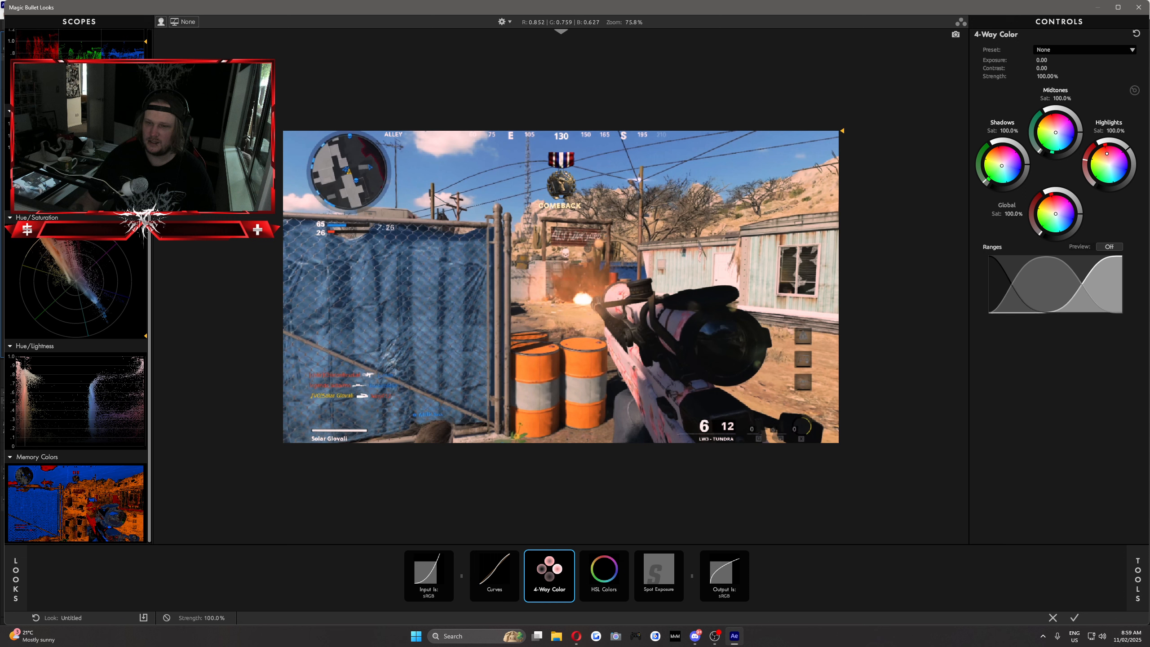
In HSL Colors, set saturation to +17.6% for red, -41.3% for orange, +7.7% for yellow and -10.7% for blue.
left_click(623, 580)
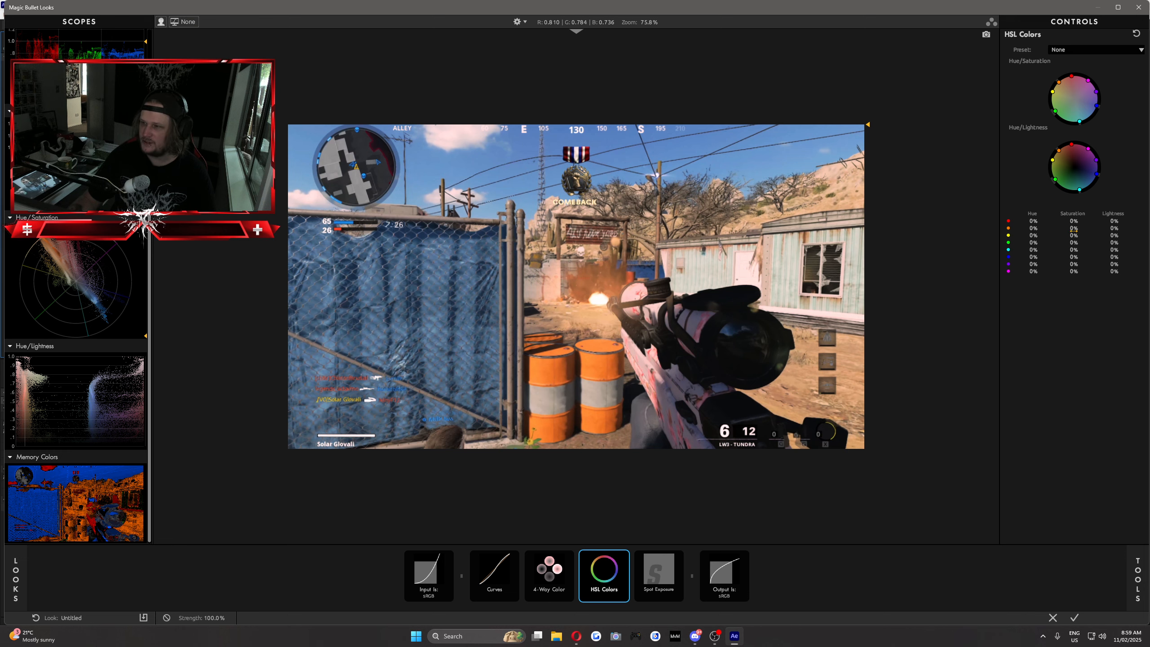
left_click_drag(1074, 228, 956, 314)
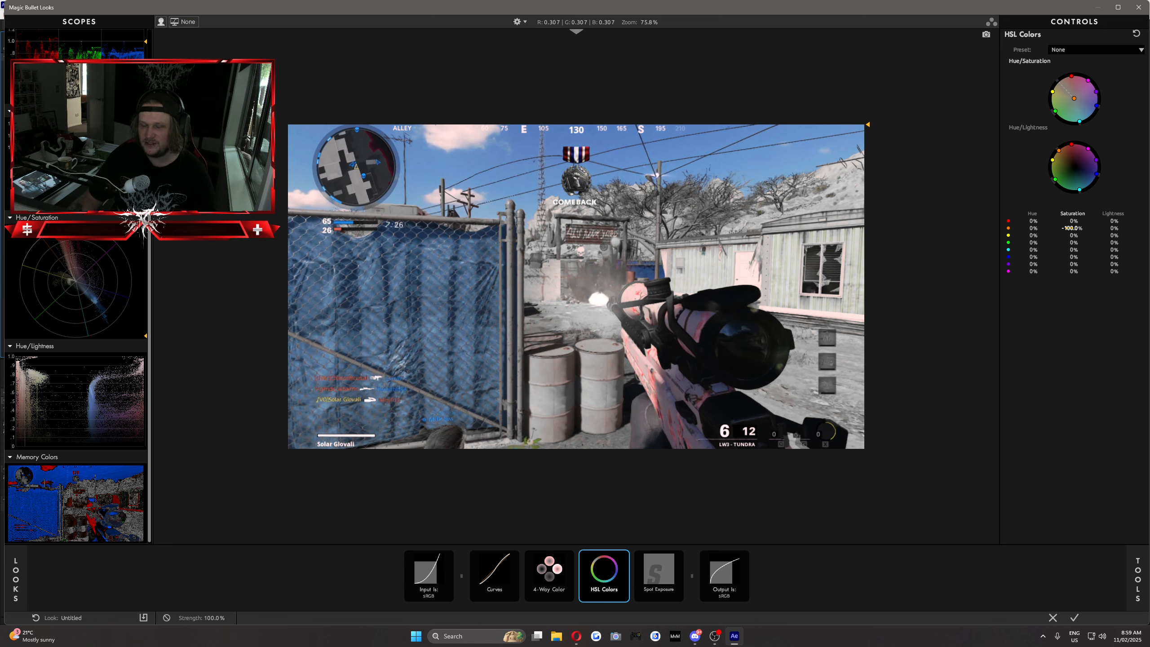
left_click_drag(1070, 228, 1075, 227)
left_click_drag(1073, 97, 1067, 90)
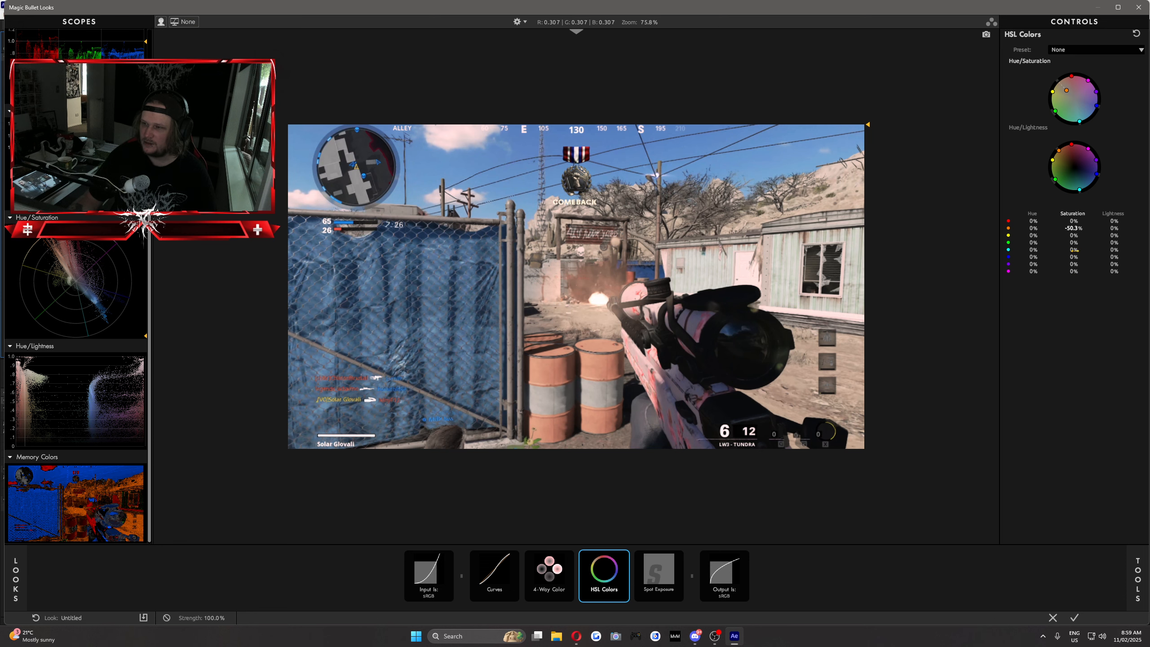
left_click_drag(1073, 257, 1069, 257)
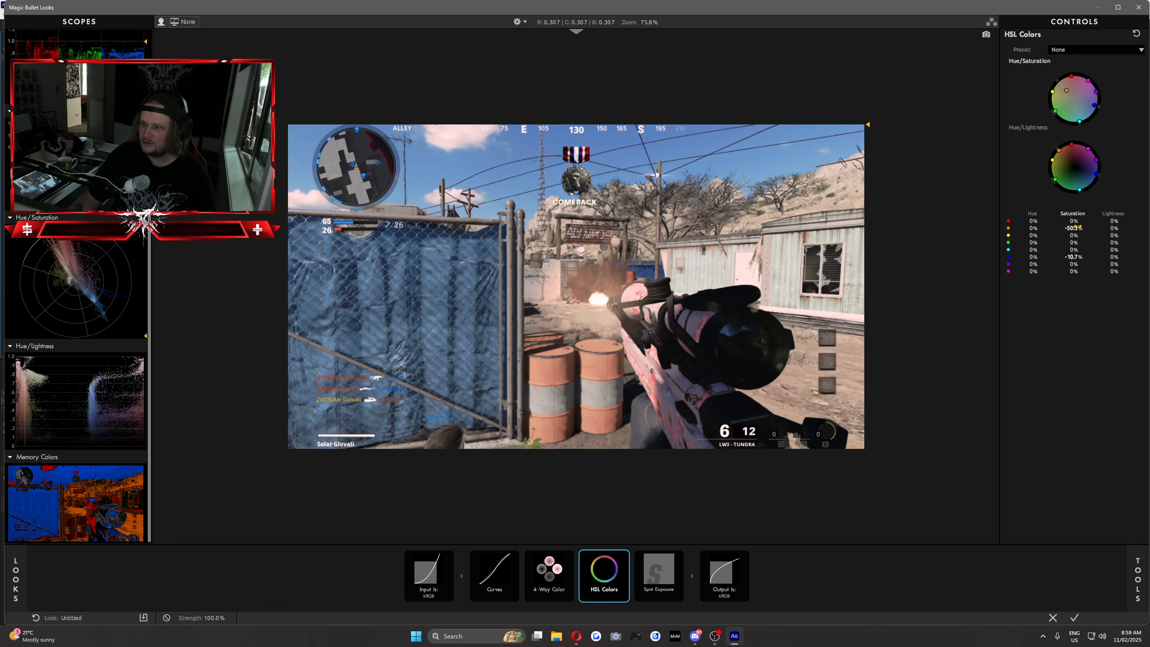
mouse_move(1073, 227)
left_mouse_down()
mouse_move(1058, 228)
mouse_move(1084, 227)
mouse_move(1076, 221)
mouse_move(1076, 235)
left_mouse_up()
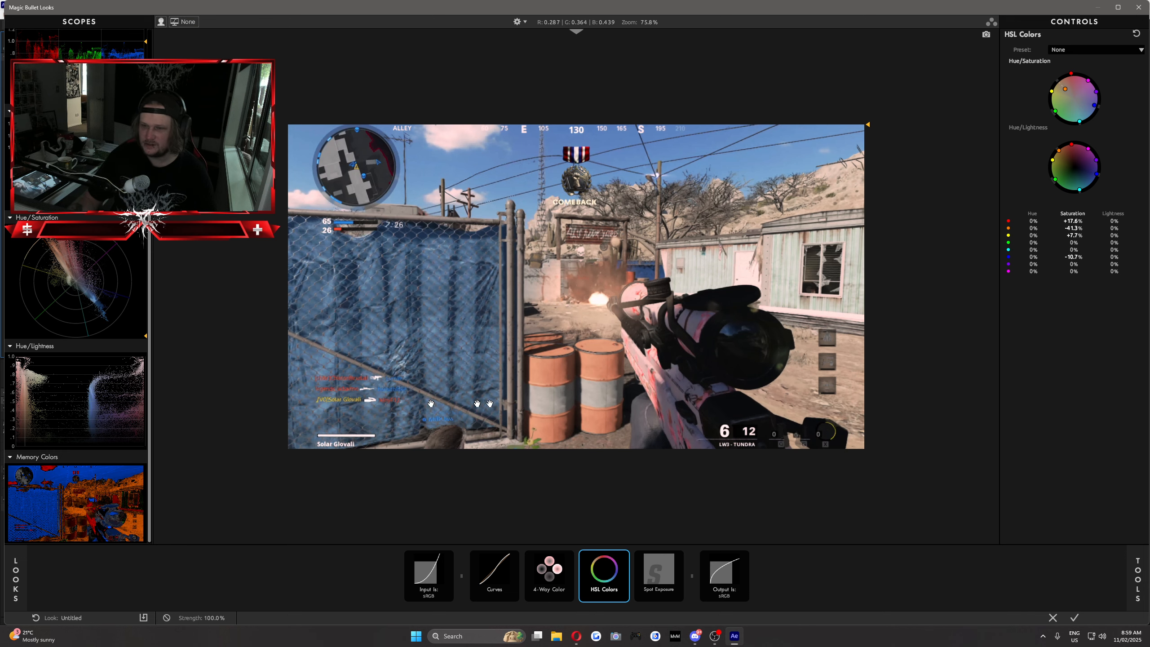
Shrink the Spot Exposure ellipse to a radius of about 0.384 and centre it over the kill feed at about X -38.2%, Y +29.1%.
left_click(670, 576)
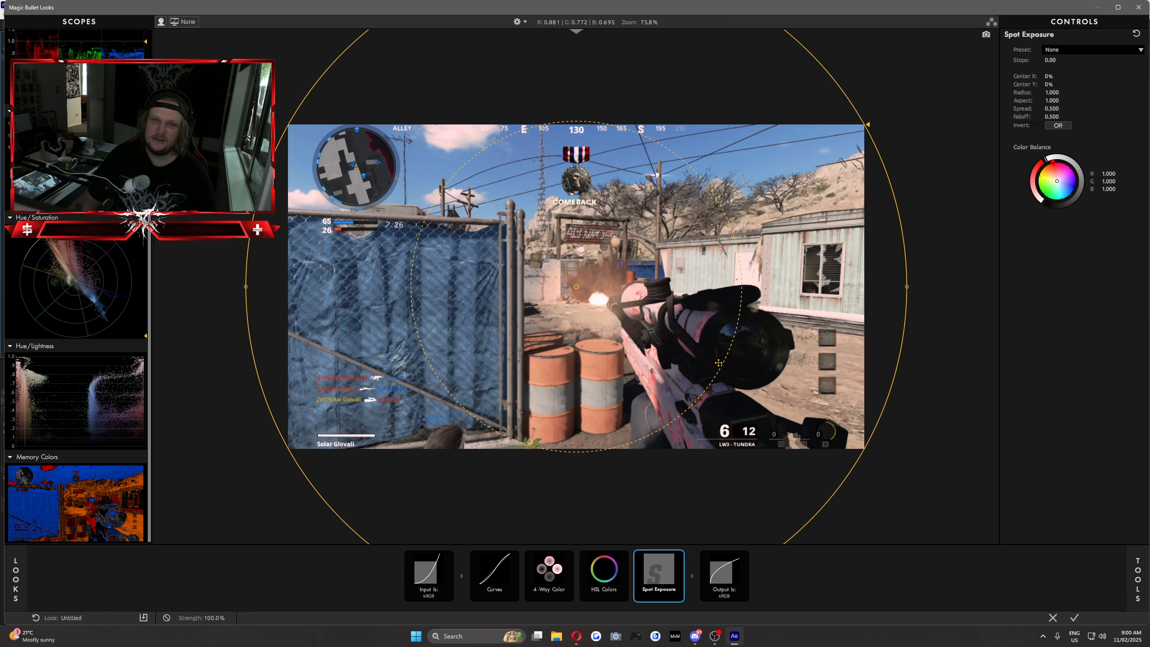
left_click_drag(908, 288, 733, 292)
scroll(604, 211, "down", 2)
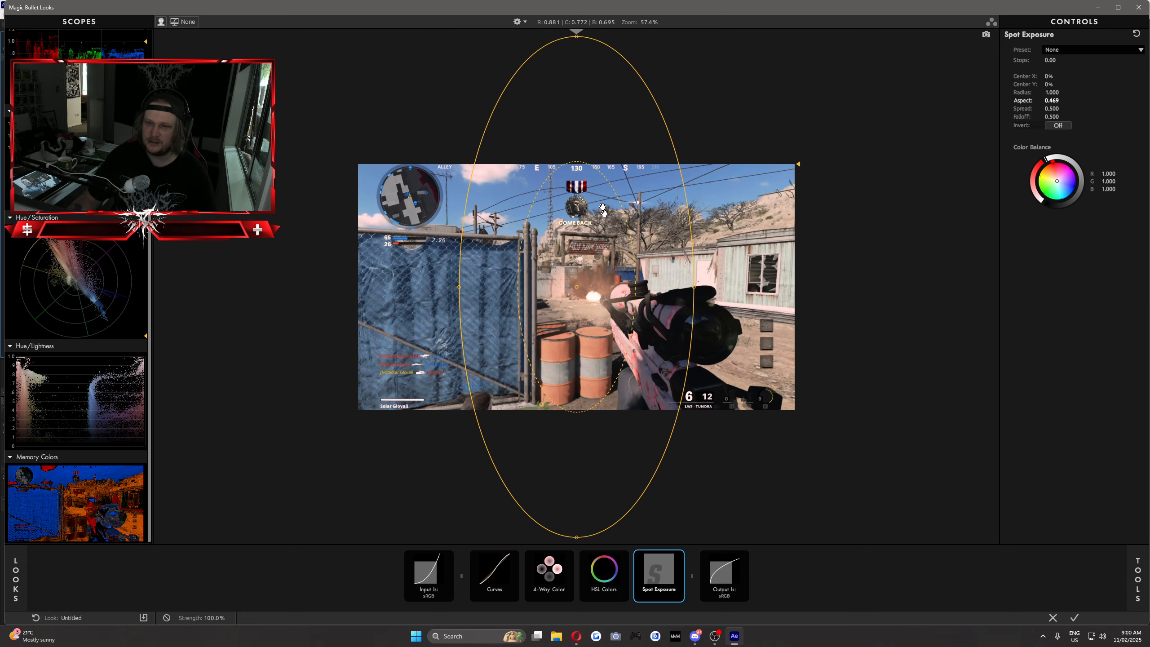
left_click_drag(574, 42, 574, 209)
scroll(574, 209, "up", 2)
left_click_drag(730, 286, 416, 382)
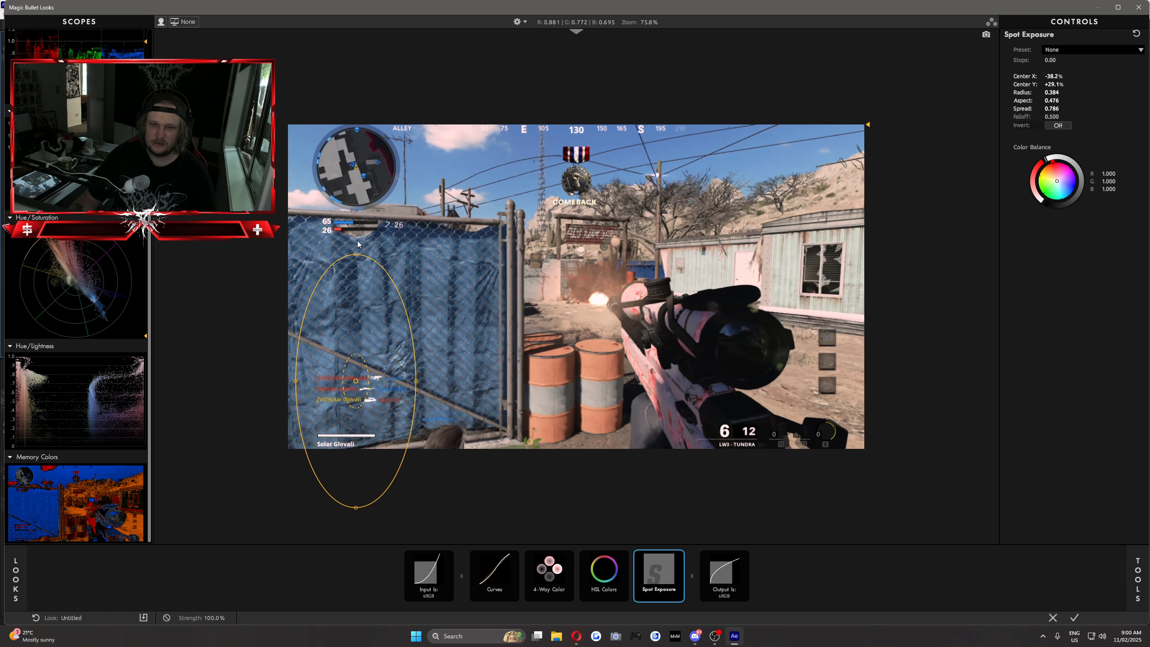
Tighten the Spot Exposure ellipse to a radius of about 0.237 and aspect of 0.667, and set Stops to +0.30.
left_click_drag(356, 254, 358, 303)
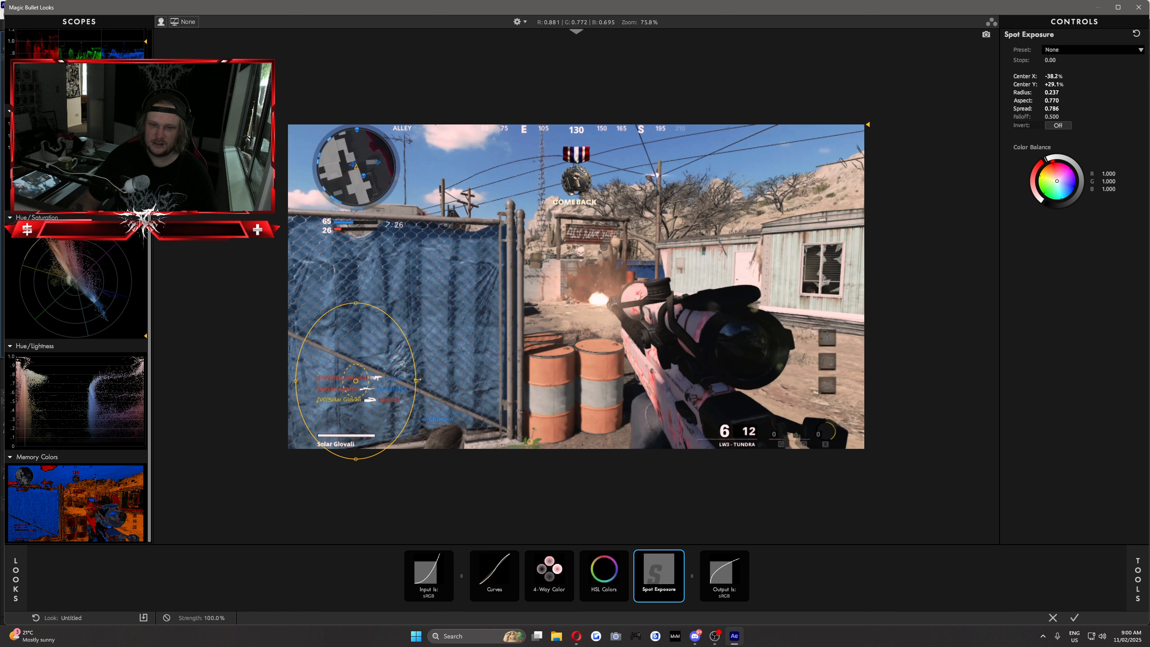
left_click_drag(416, 381, 374, 380)
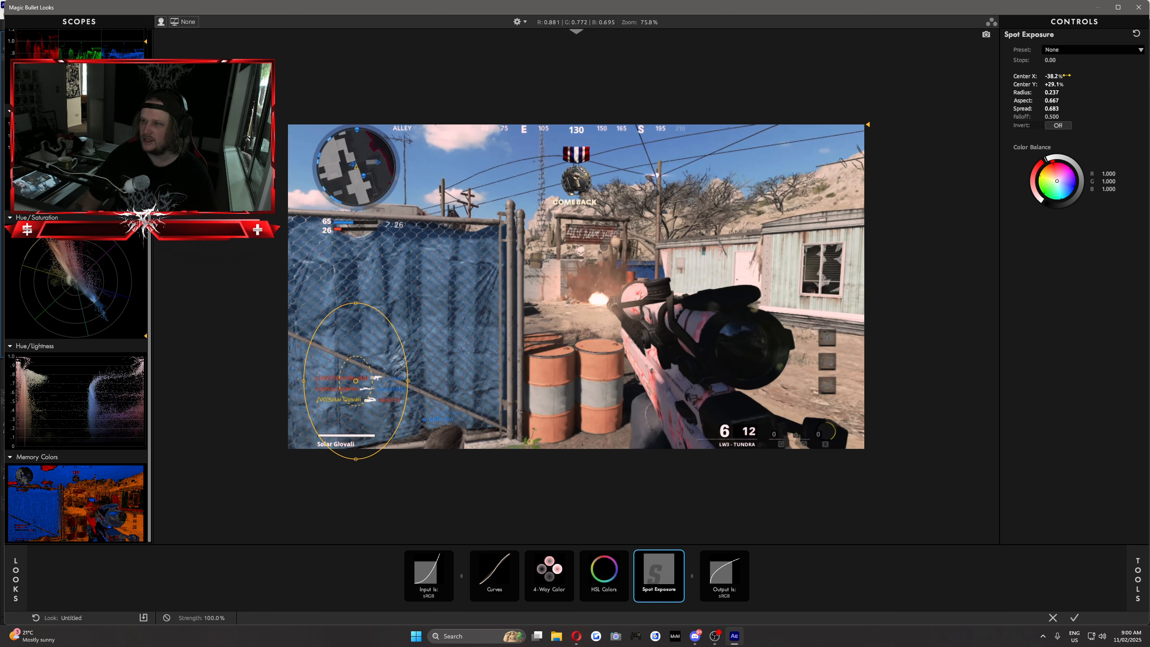
left_click_drag(1051, 60, 1069, 60)
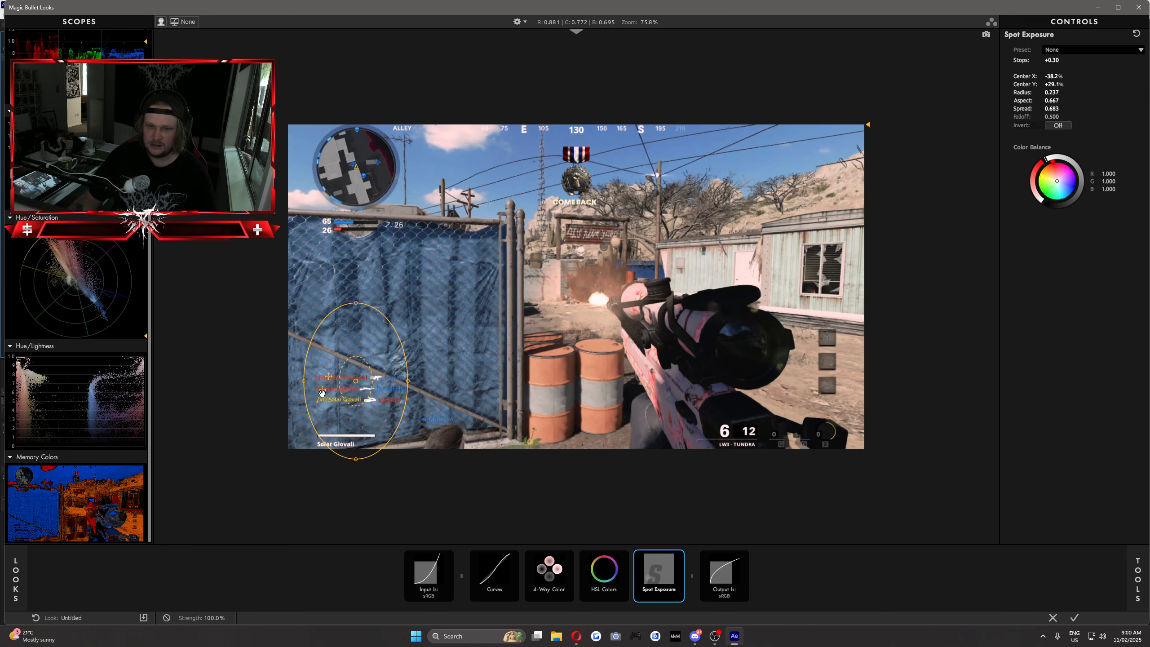
Add a Gradient tool to the chain between Curves and 4-Way Color.
left_click(543, 584)
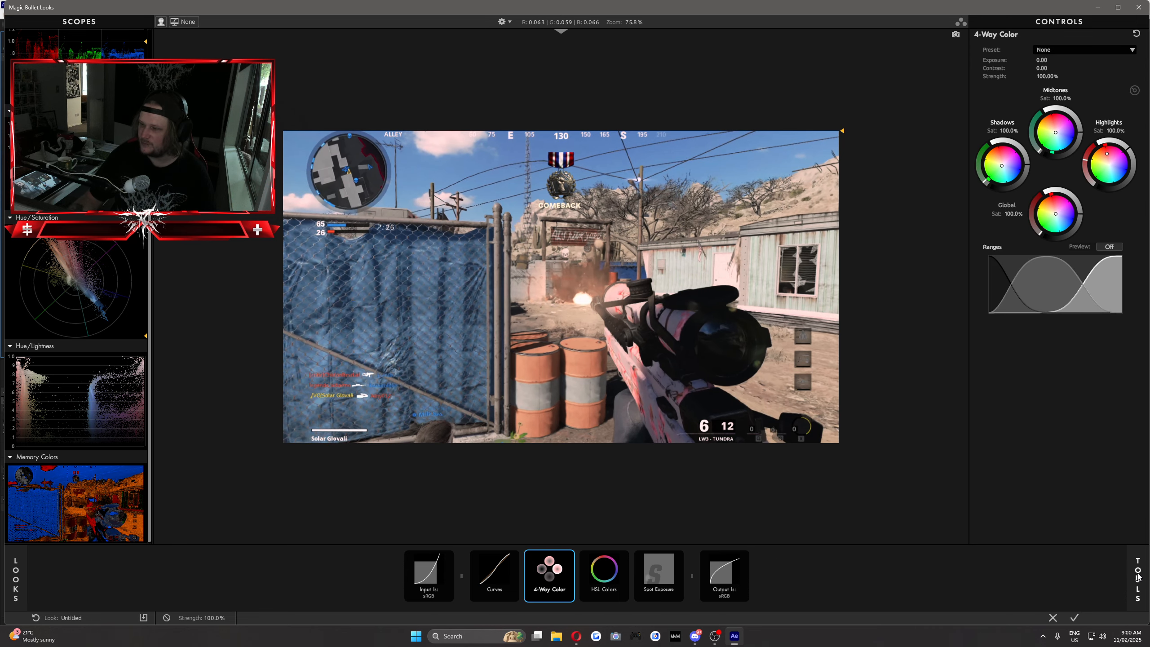
mouse_move(1138, 579)
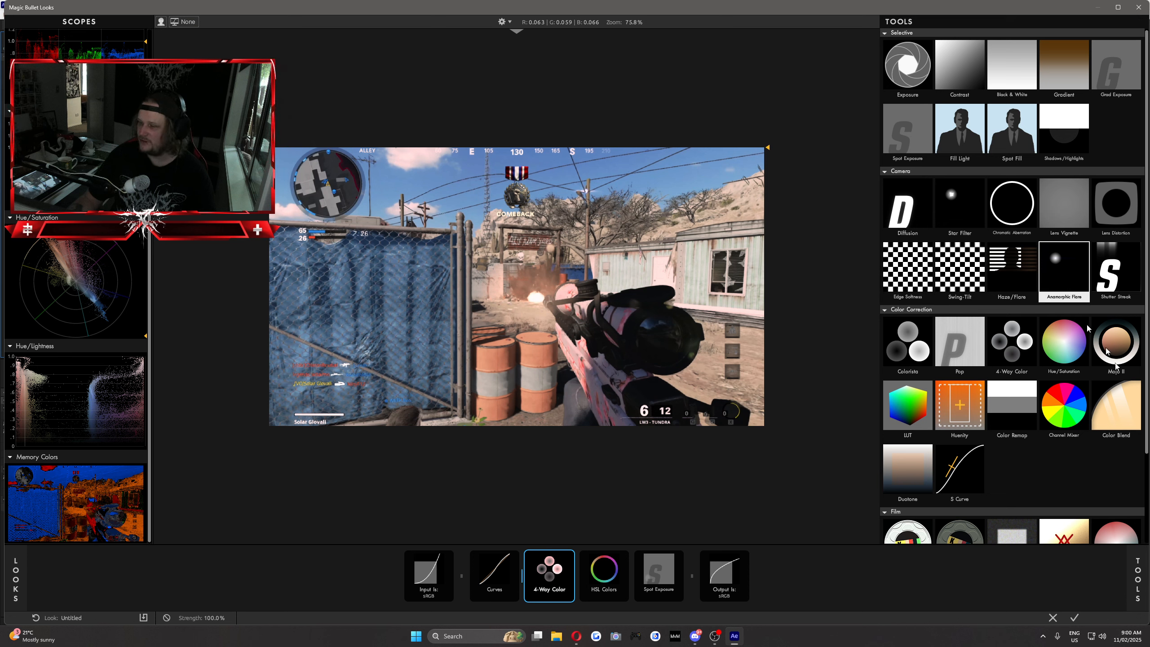
scroll(990, 200, "down", 2)
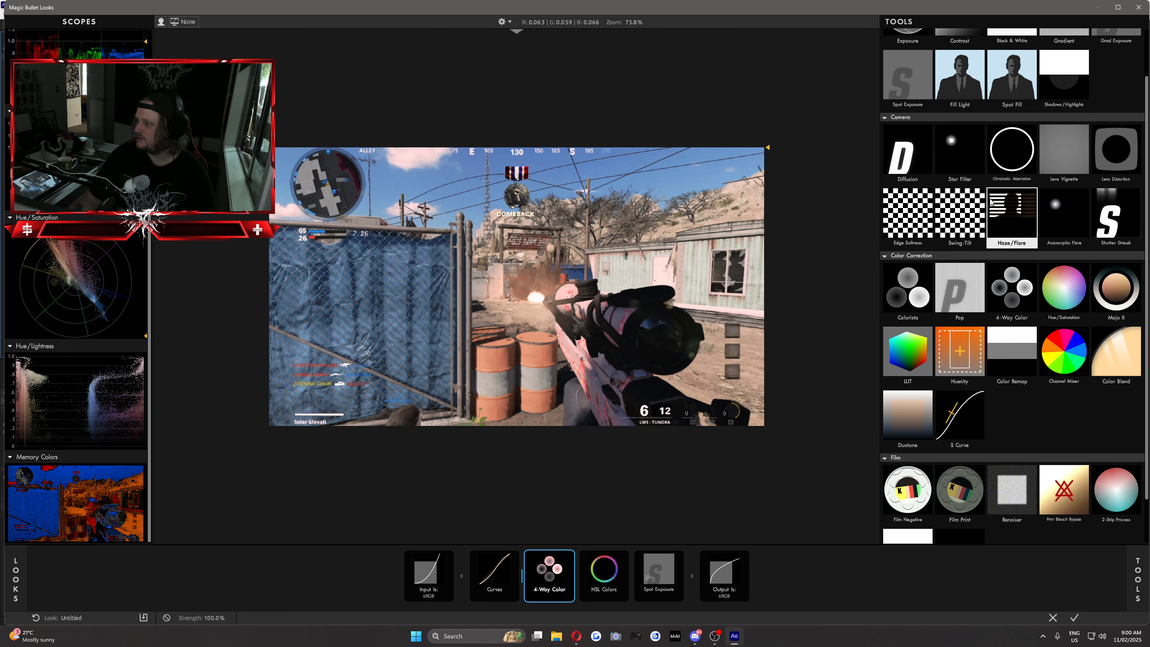
scroll(990, 200, "up", 2)
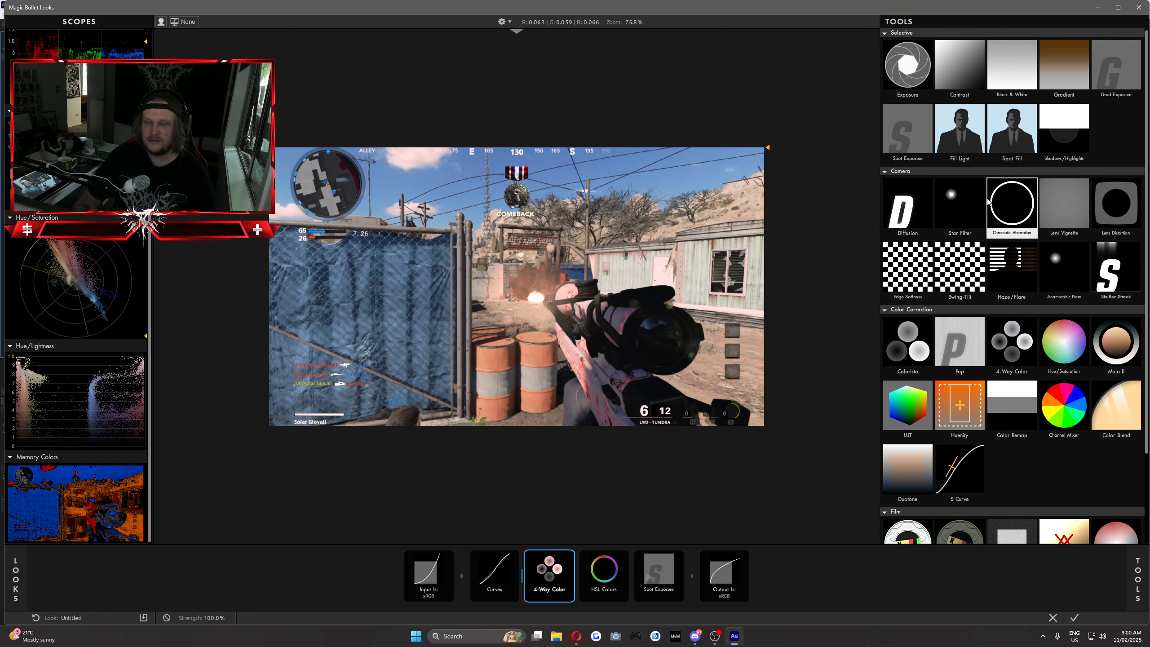
double_click(1063, 65)
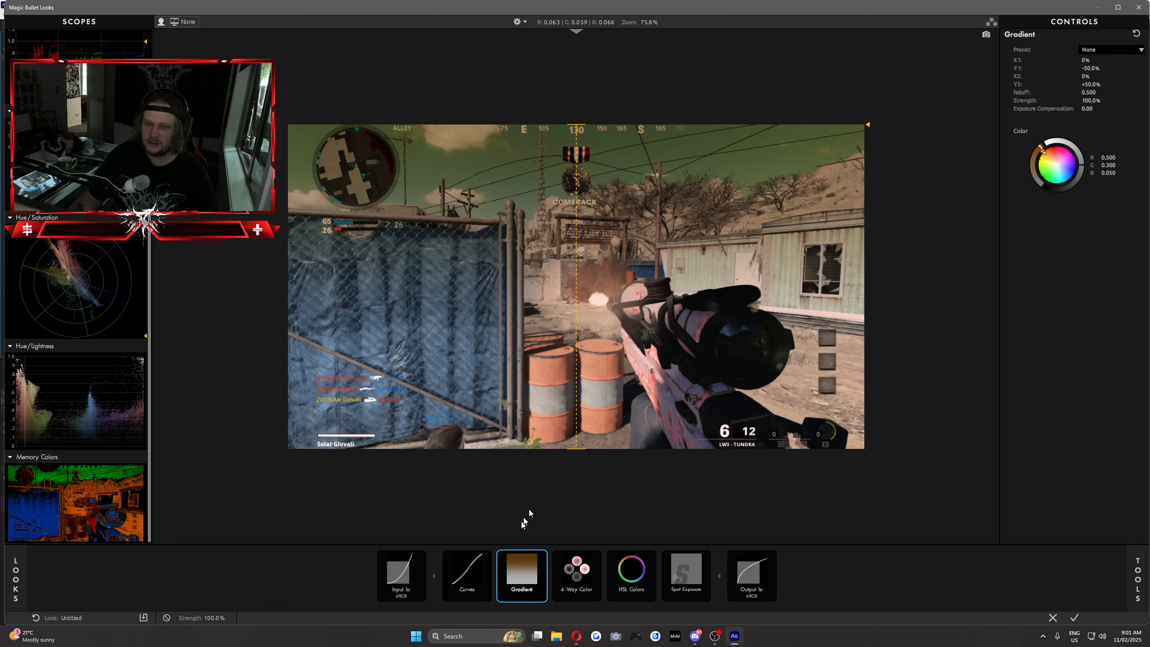
Flip the gradient vertically so it darkens the lower part of the image, with Y1 at about +83.9% and Y2 at -62.6%.
left_click_drag(576, 123, 576, 499)
left_click_drag(584, 452, 576, 83)
left_click_drag(574, 498, 573, 543)
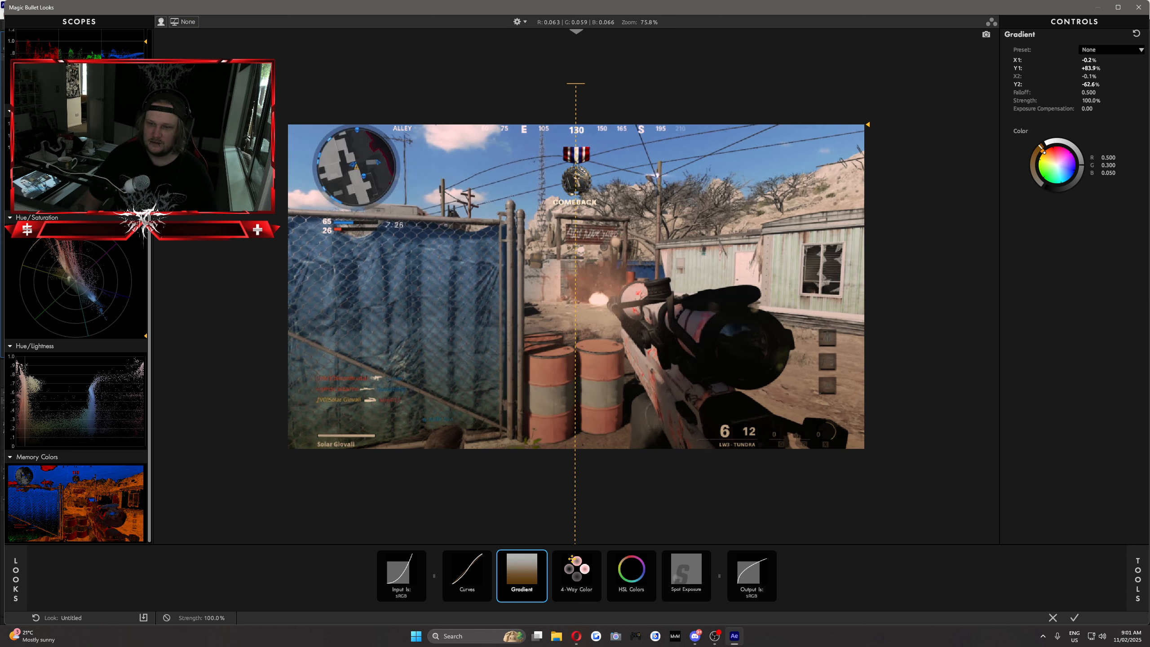
Recolour the Gradient from orange to a neutral light grey of about R 0.783, G 0.785, B 0.785.
scroll(605, 364, "down", 4)
scroll(605, 361, "up", 2)
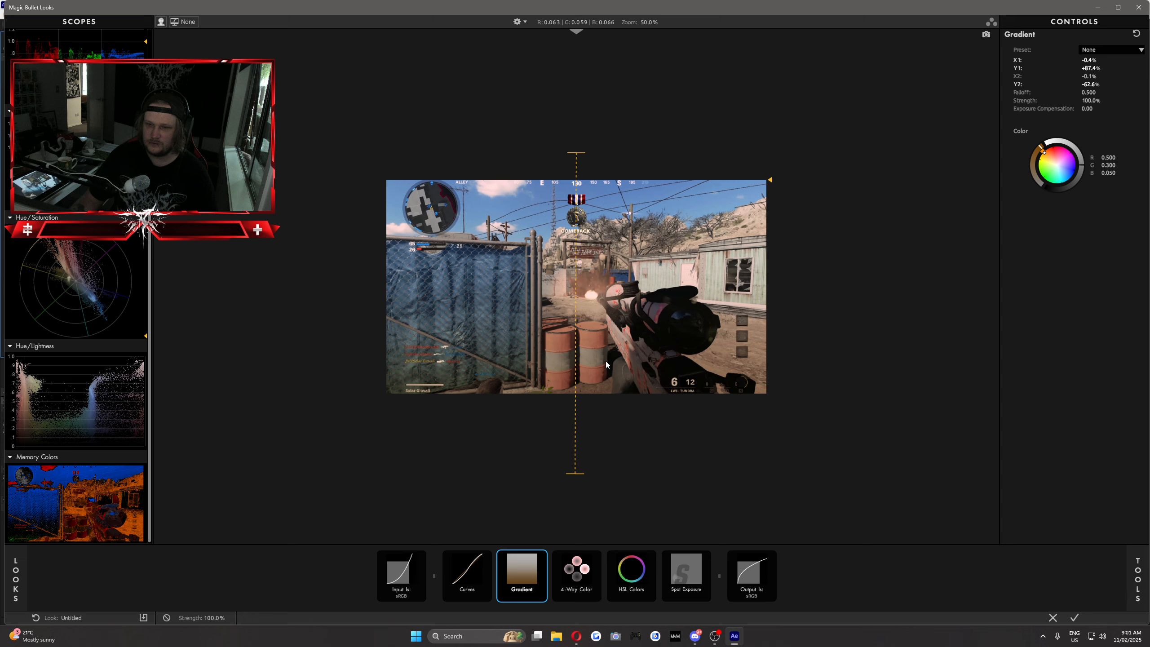
left_click_drag(1058, 151, 1054, 150)
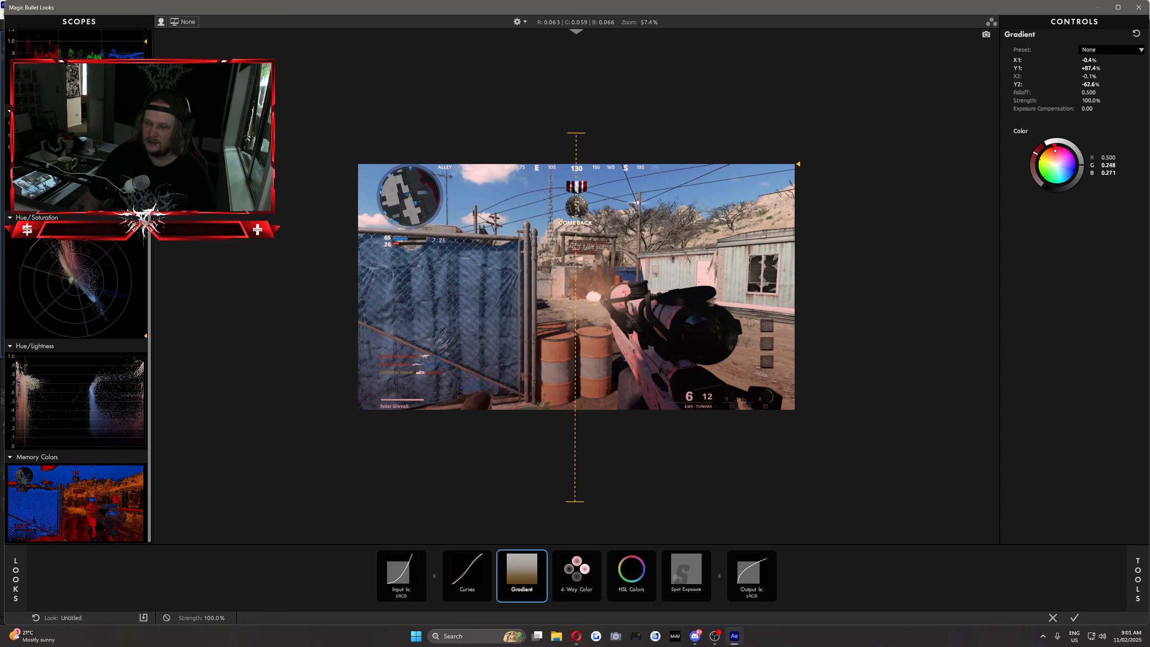
scroll(735, 325, "up", 1)
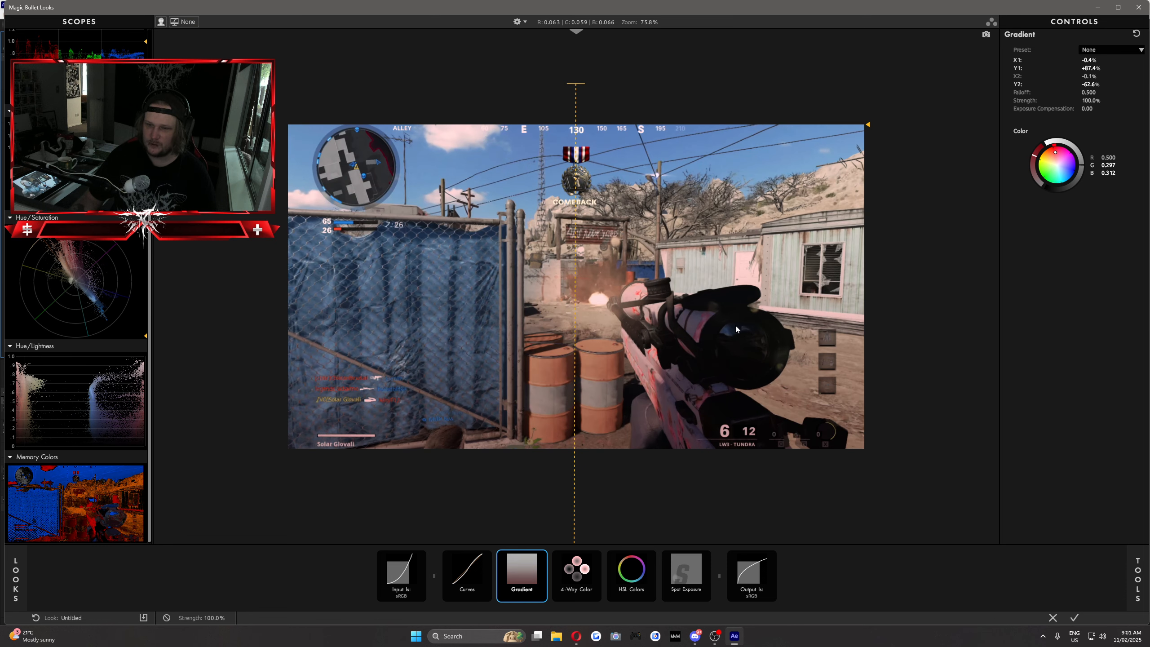
mouse_move(1056, 152)
left_mouse_down()
mouse_move(1057, 166)
mouse_move(1067, 142)
left_mouse_up()
scroll(752, 402, "down", 1)
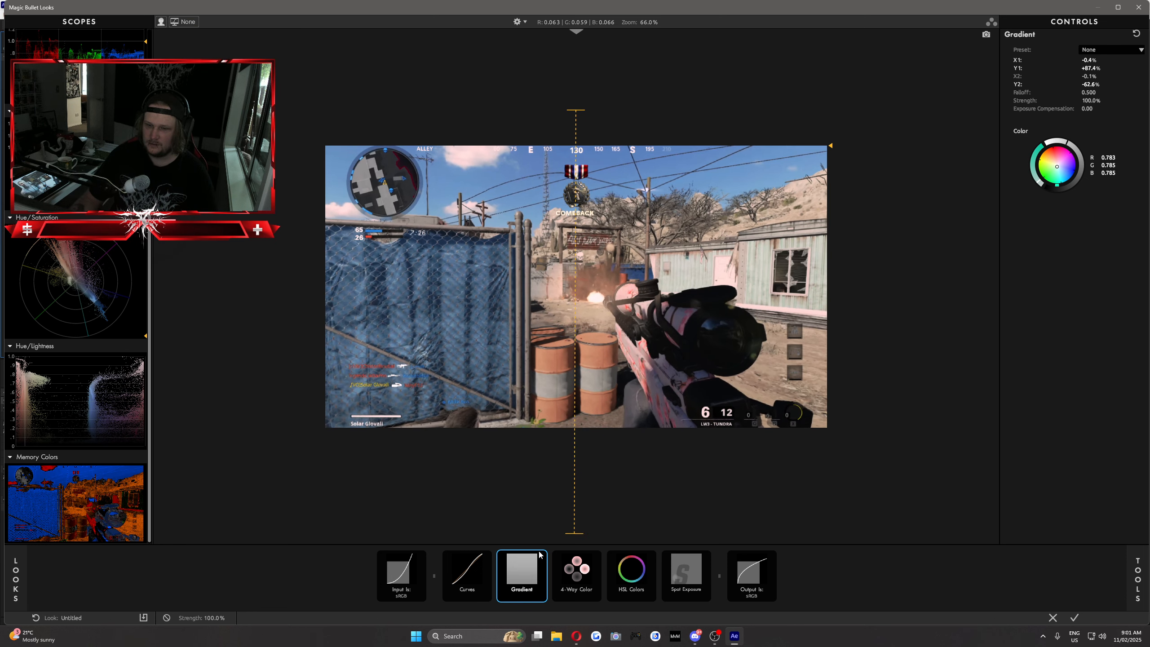
Compare the image with the Gradient tool off and on, and delete the Gradient from the chain.
left_click(542, 556)
left_click(542, 557)
left_click(542, 556)
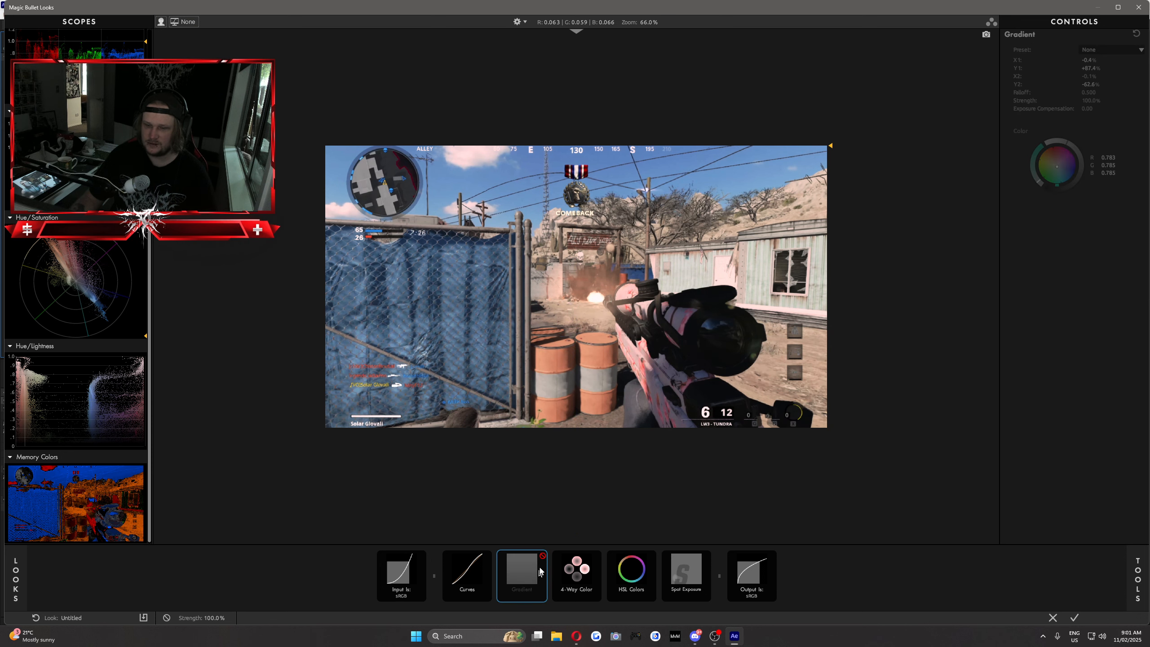
left_click(542, 556)
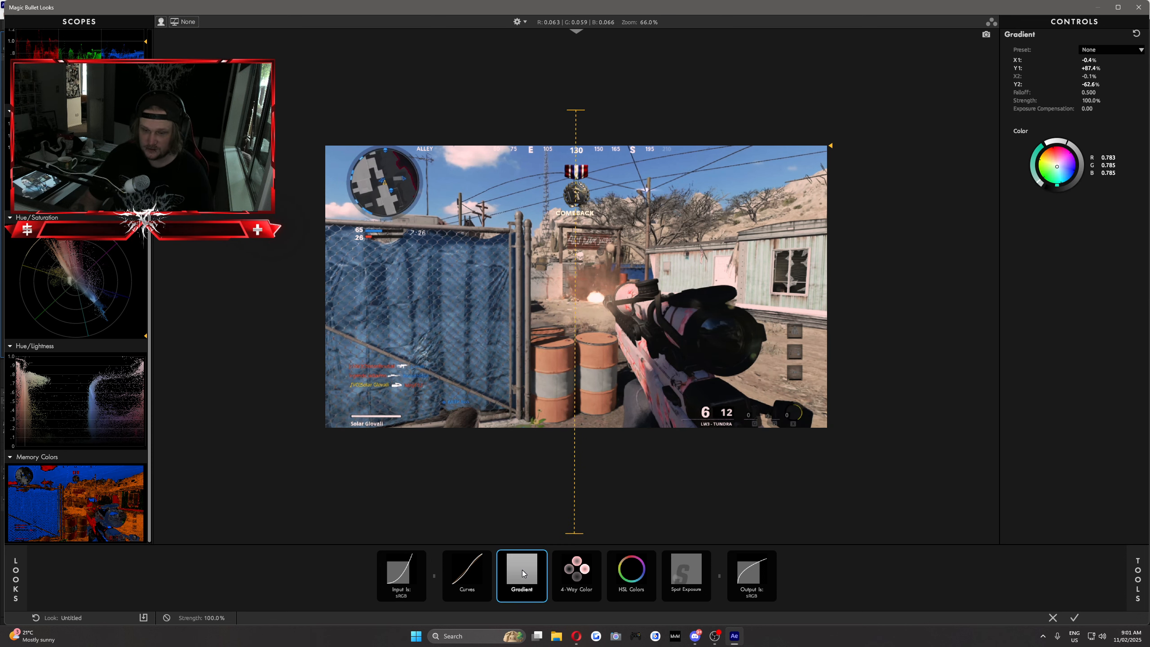
key("Delete")
Add a Grad Exposure tool to the chain between Curves and 4-Way Color.
left_click(1138, 587)
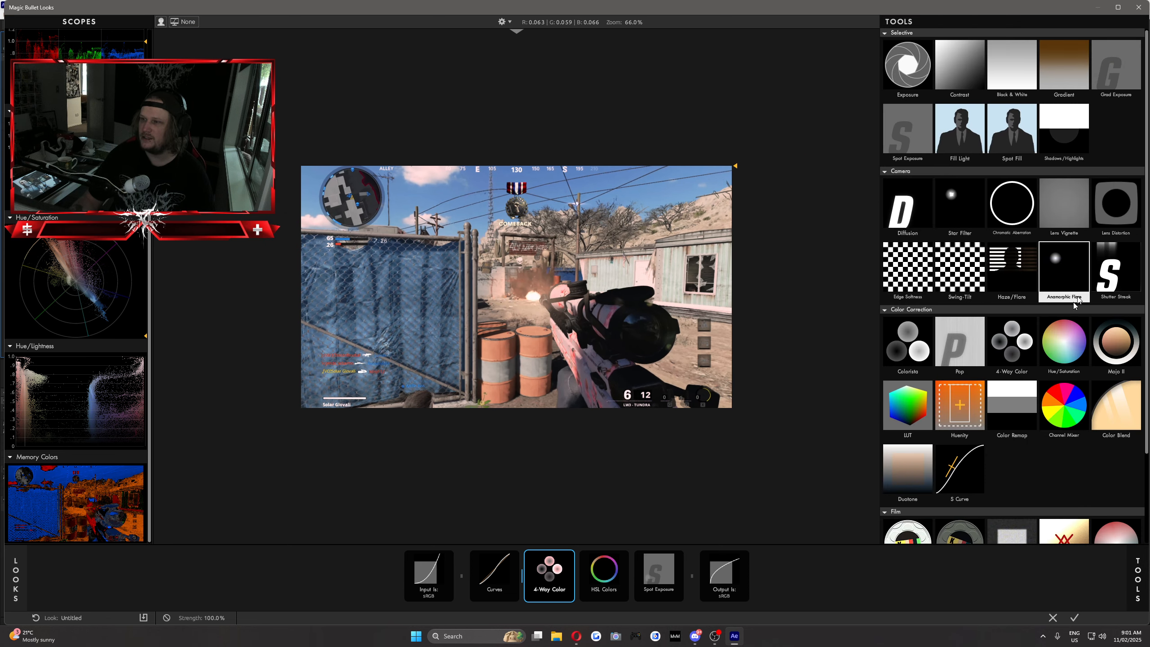
left_click_drag(1115, 67, 636, 328)
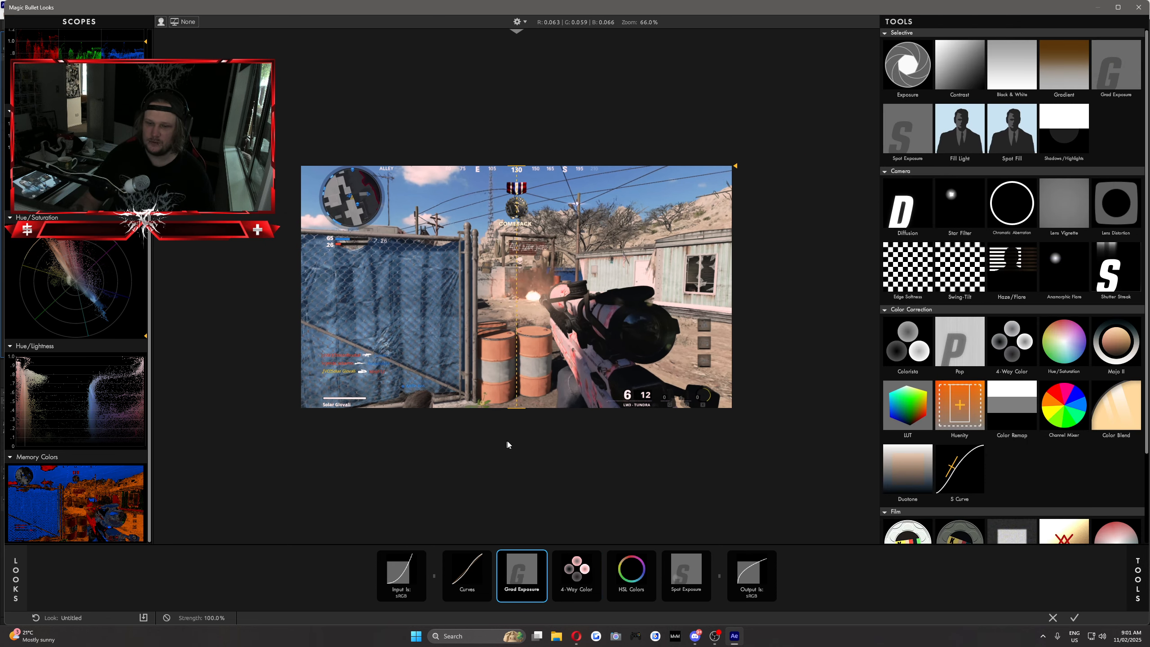
scroll(588, 363, "up", 1)
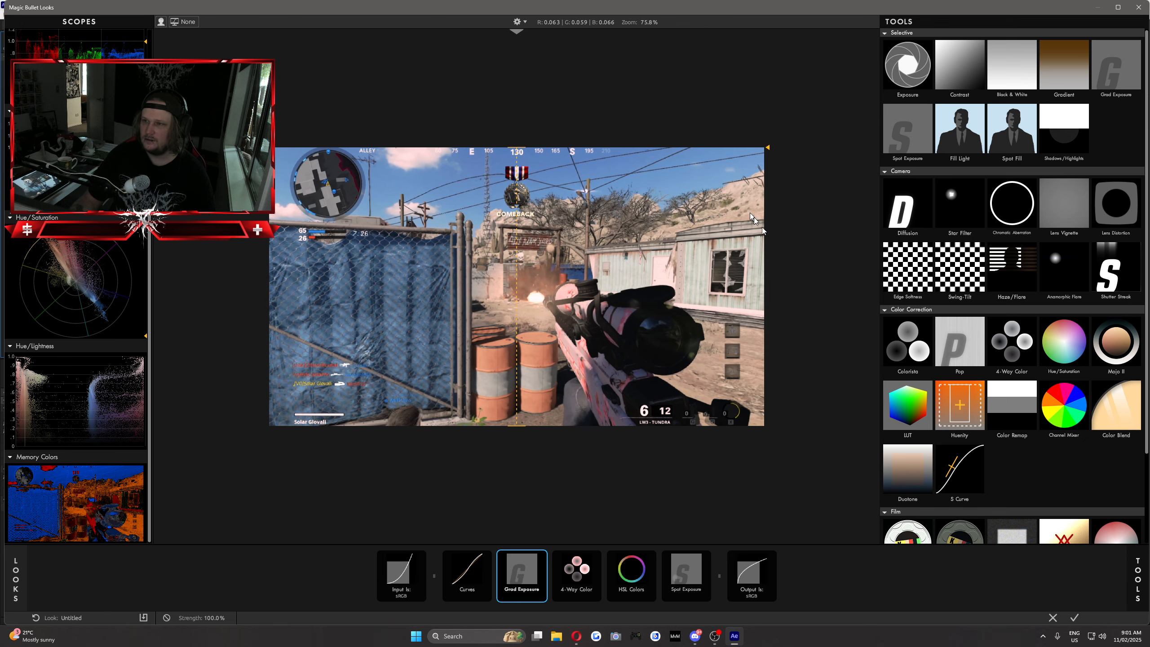
left_click(1138, 579)
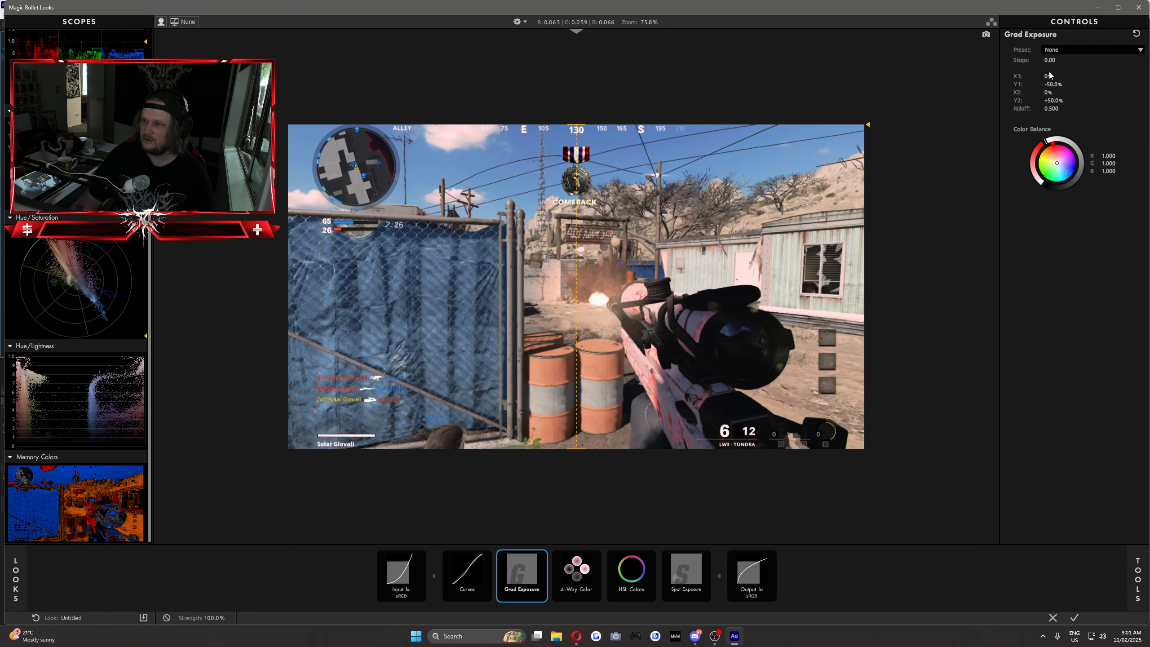
Flip the Grad Exposure line so it starts below the image at about Y1 +73.3% and ends above it at Y2 -88.1%.
mouse_move(1050, 60)
left_mouse_down()
mouse_move(1103, 61)
mouse_move(1049, 60)
left_mouse_up()
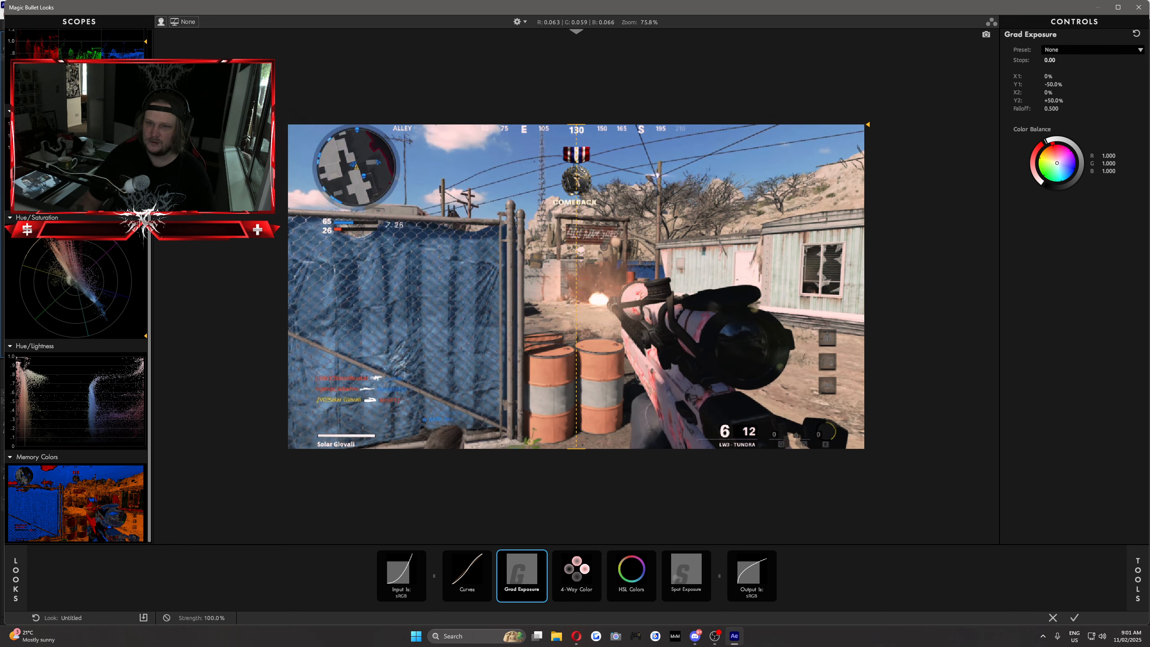
scroll(598, 150, "down", 1)
left_click_drag(576, 145, 606, 496)
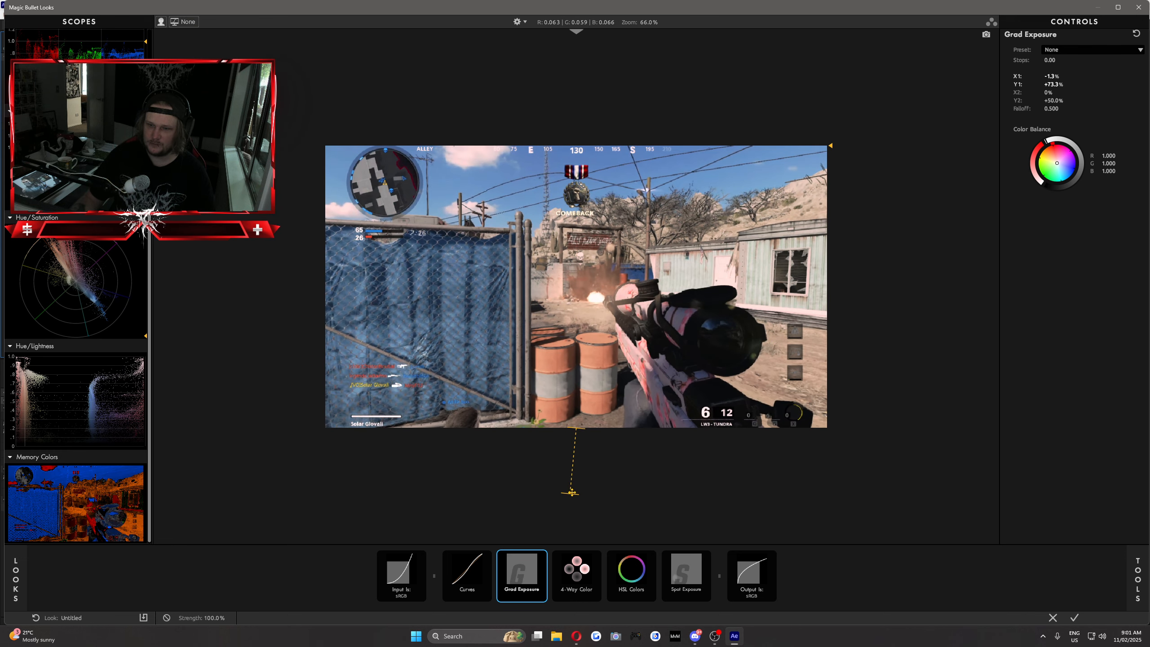
left_click_drag(575, 428, 591, 38)
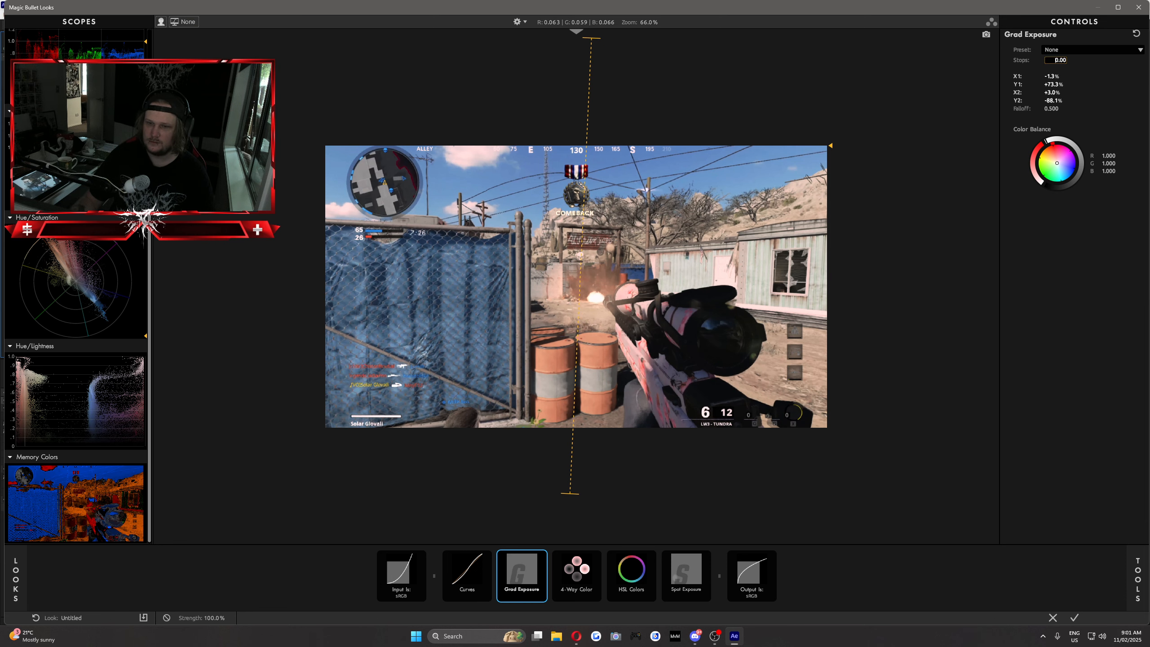
Set the Grad Exposure Stops to +0.20.
mouse_move(1049, 60)
left_mouse_down()
mouse_move(1072, 60)
mouse_move(1058, 60)
left_mouse_up()
left_click(1057, 63)
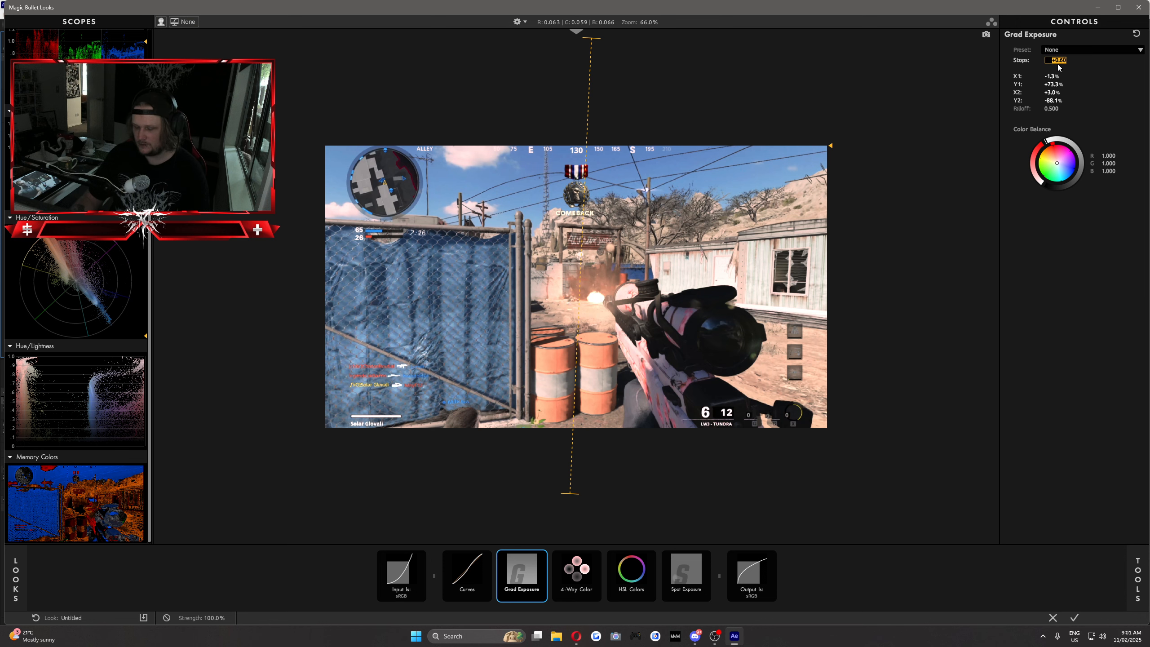
type("16")
key("Return")
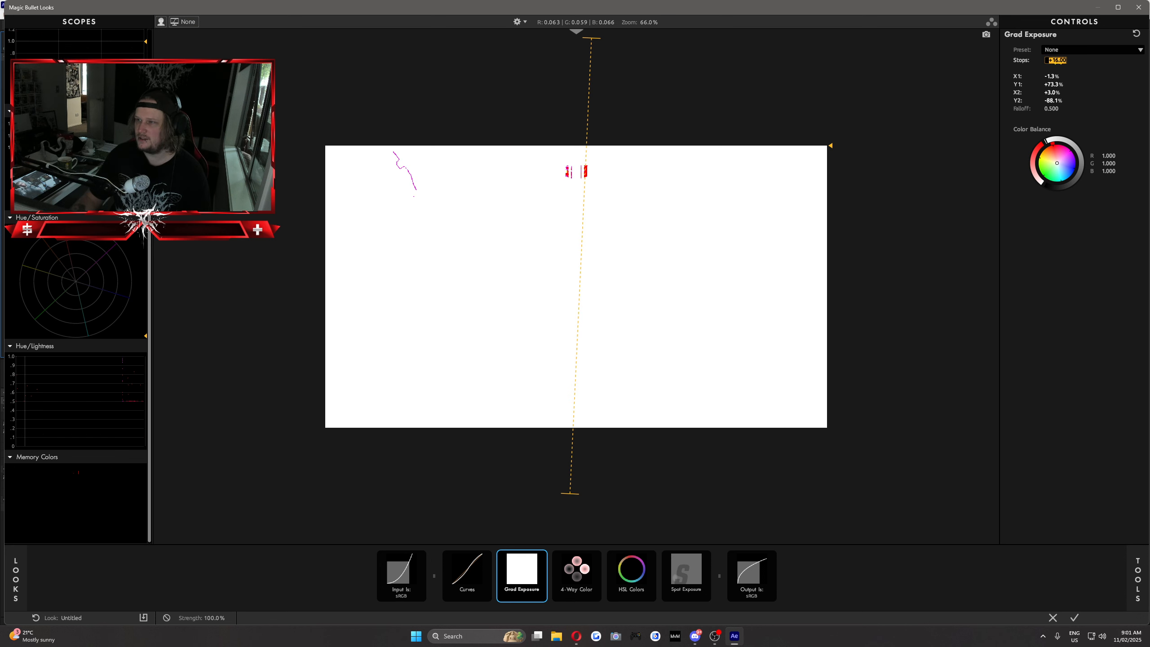
key("Return")
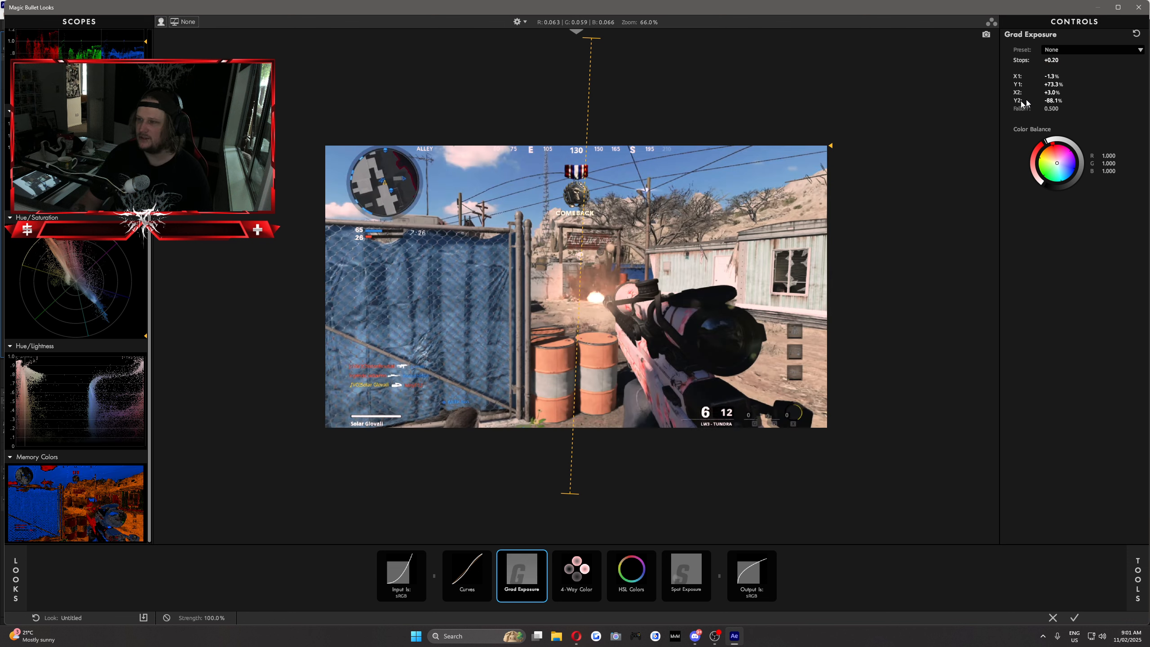
Lengthen and tilt the Grad Exposure line to about X1 +10.7%, Y1 +93.6%, X2 -0.3% and Y2 -100.0%.
scroll(597, 60, "down", 1)
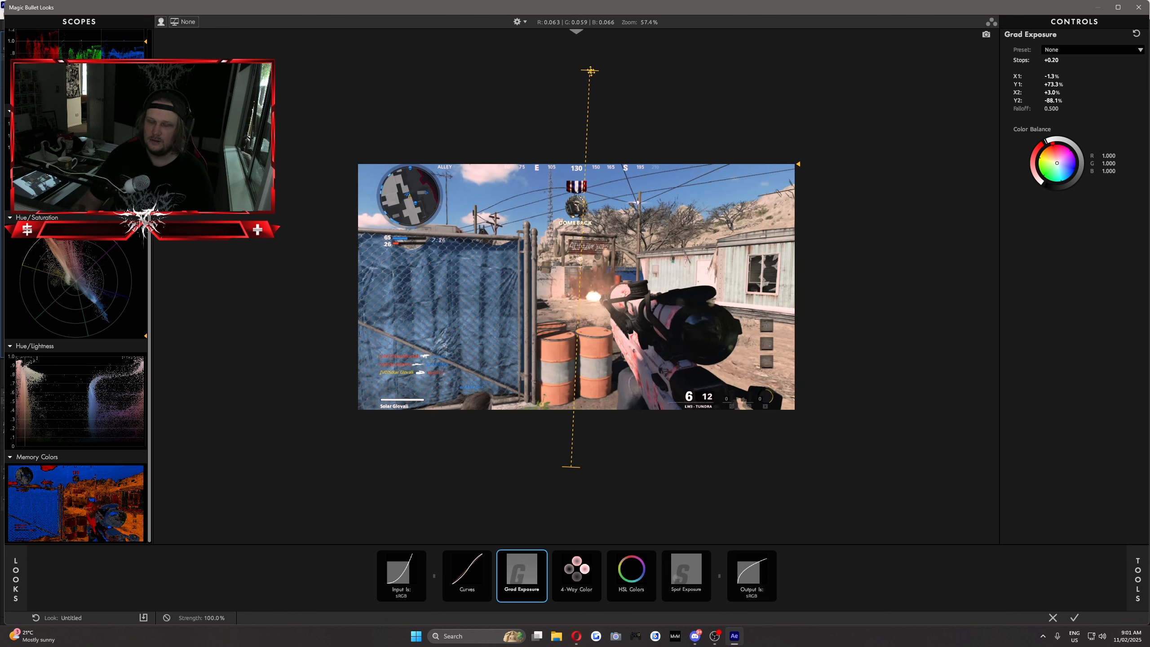
left_click_drag(590, 70, 576, 40)
left_click_drag(571, 467, 622, 514)
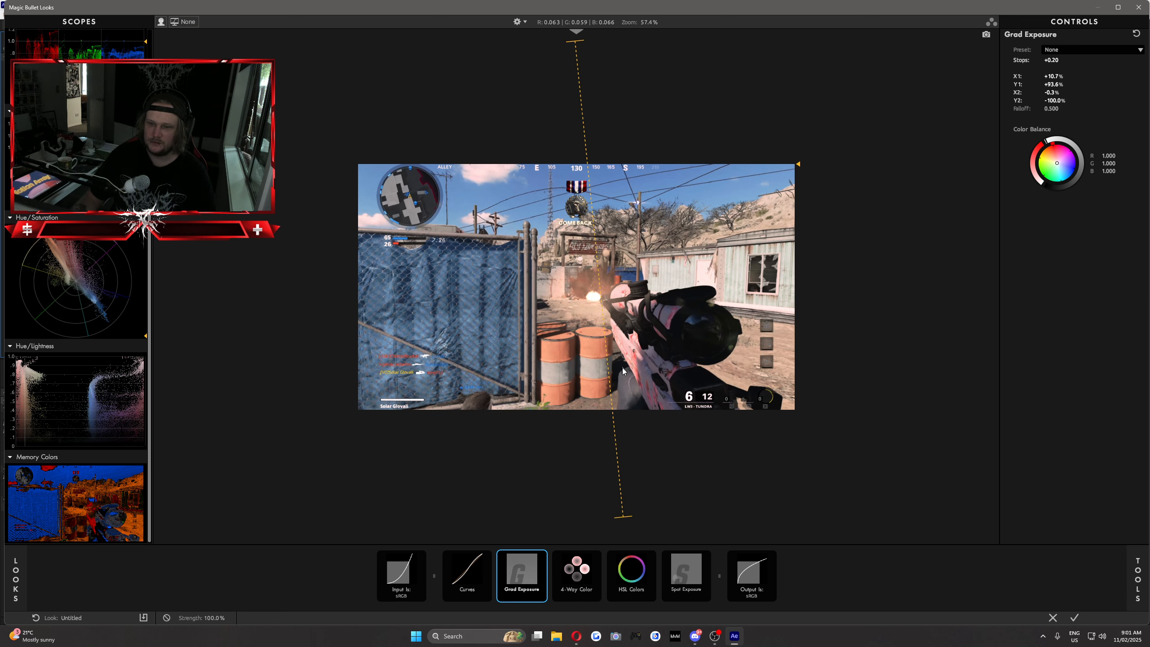
scroll(621, 368, "up", 1)
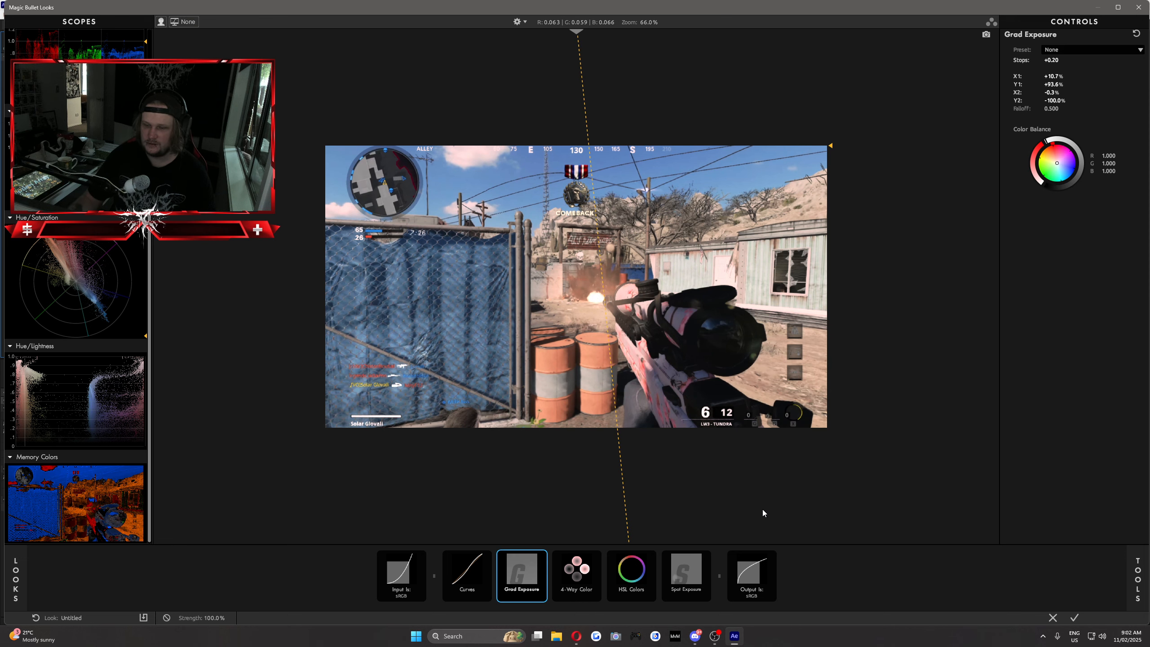
Add a Diffusion tool between Grad Exposure and 4-Way Color, and compare the image with it off and on.
mouse_move(1135, 539)
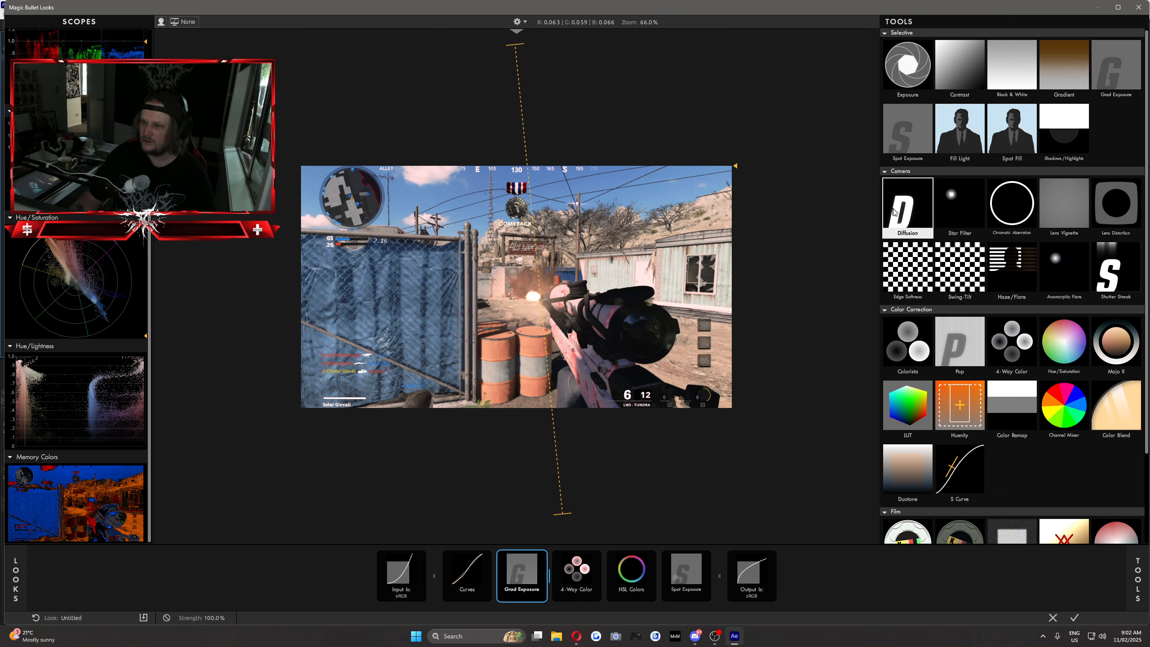
double_click(907, 208)
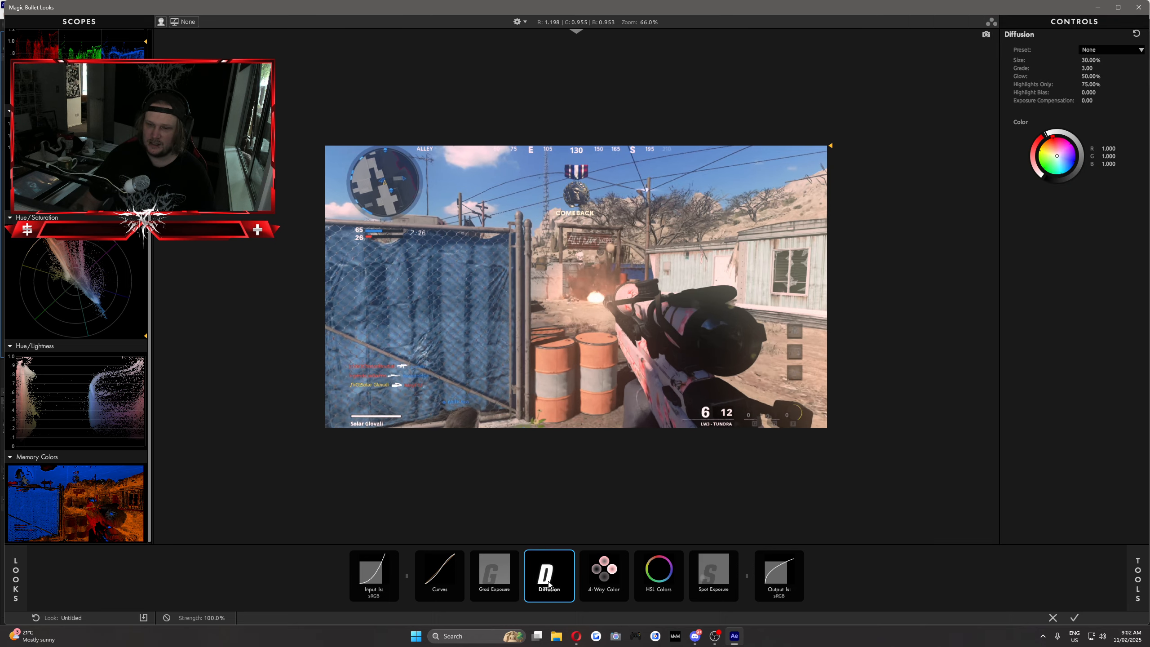
left_click(601, 583)
left_click(554, 582)
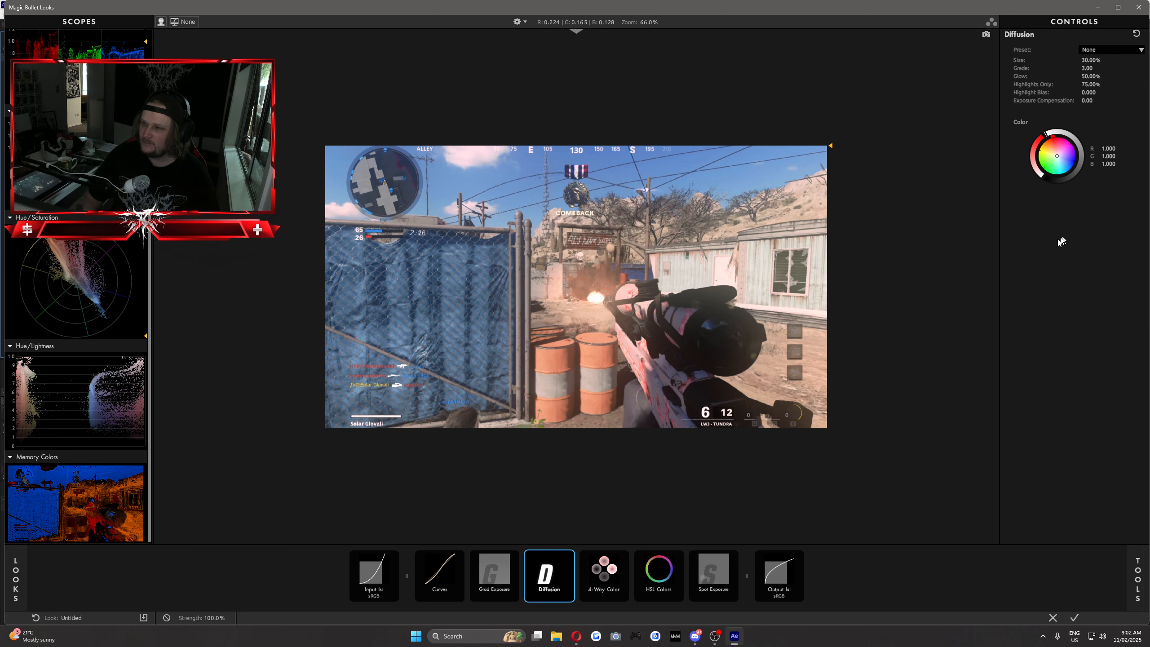
left_click(569, 556)
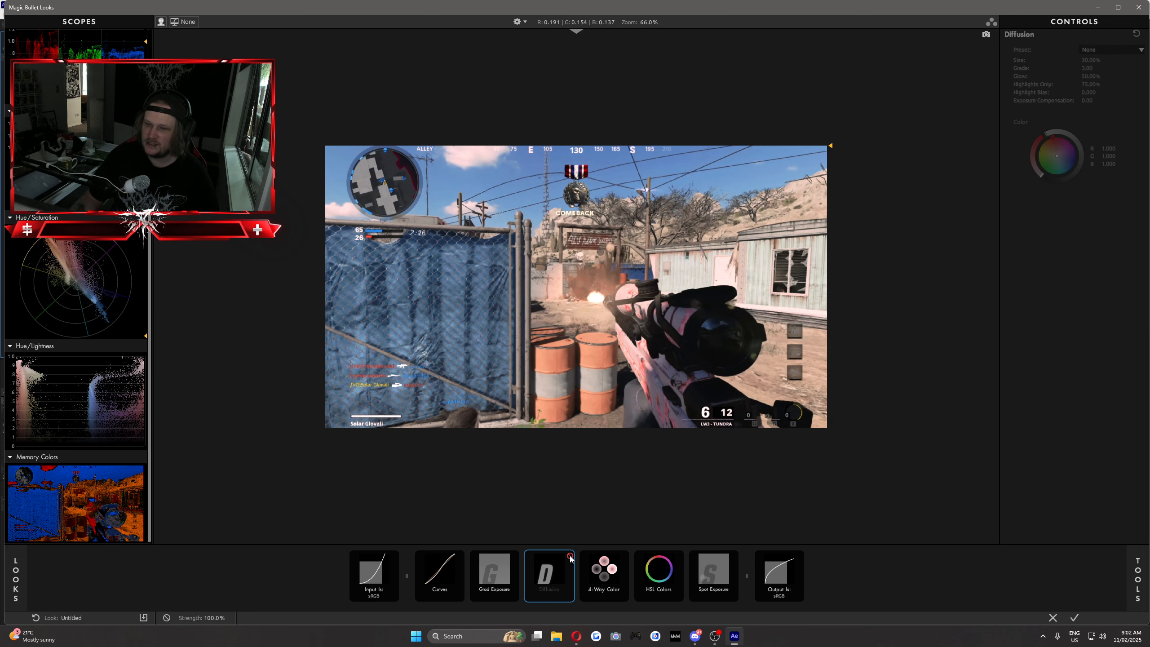
left_click(569, 556)
left_click(570, 557)
left_click(570, 556)
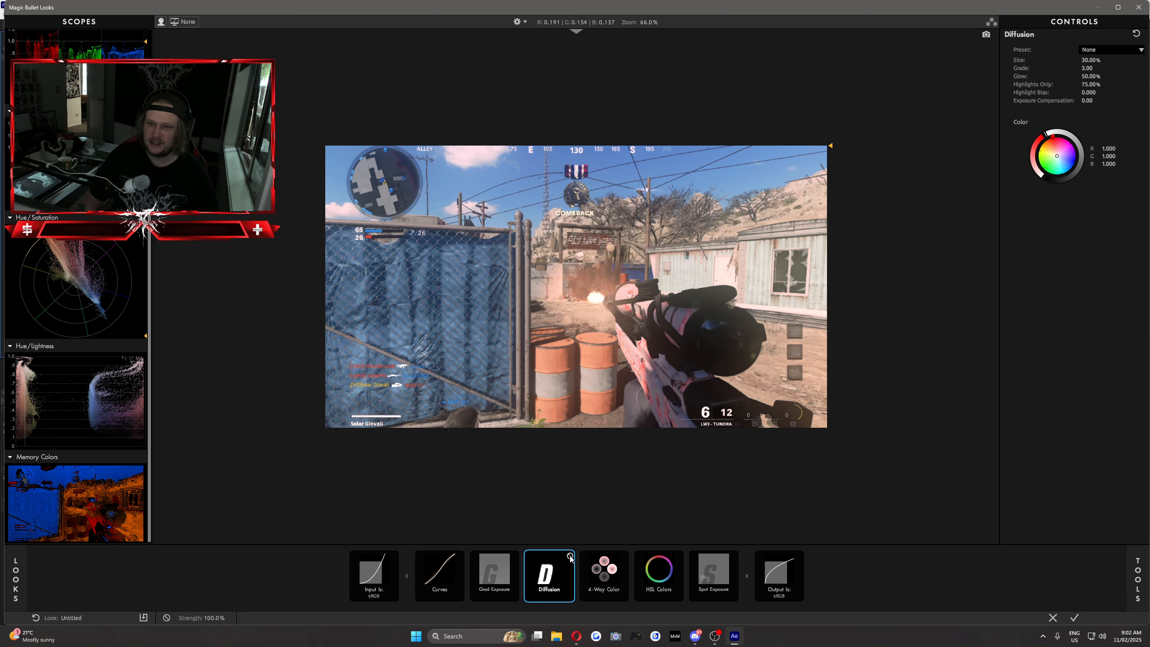
left_click(569, 556)
left_click(569, 556)
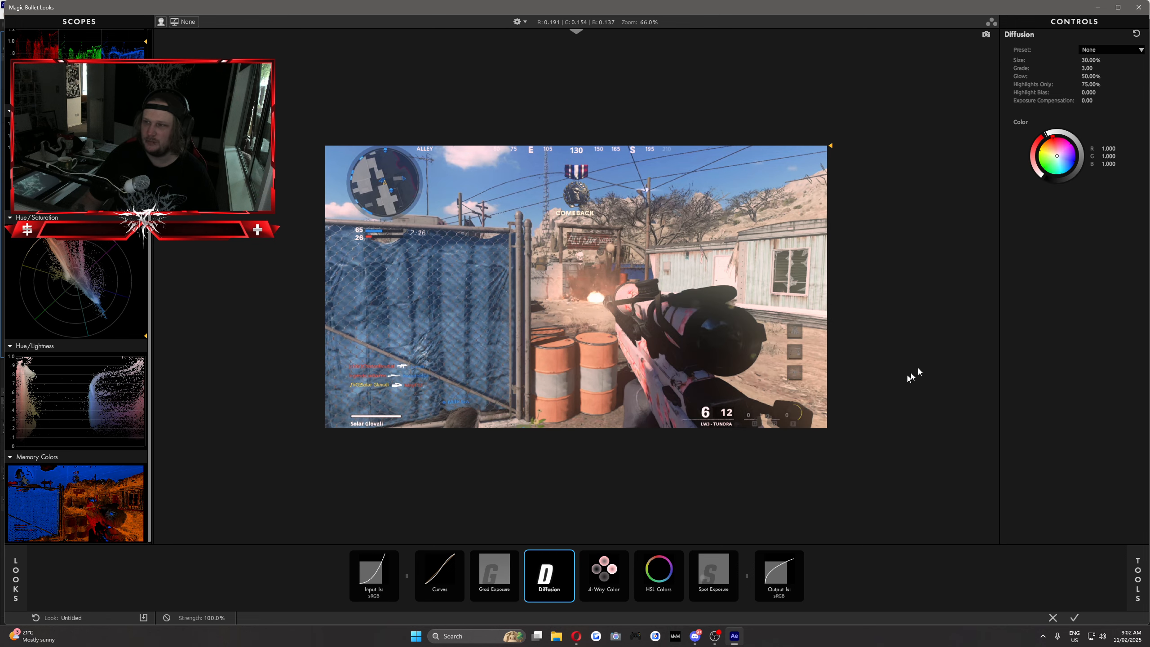
Try Diffusion at Size 15.87%, Grade 3.95, Glow 51.40%, Highlights Only 68% and Highlight Bias +0.556, and reset the tool to its defaults.
mouse_move(1090, 59)
left_mouse_down()
mouse_move(1074, 60)
mouse_move(1146, 59)
mouse_move(1083, 59)
left_mouse_up()
left_click_drag(1091, 60, 1107, 86)
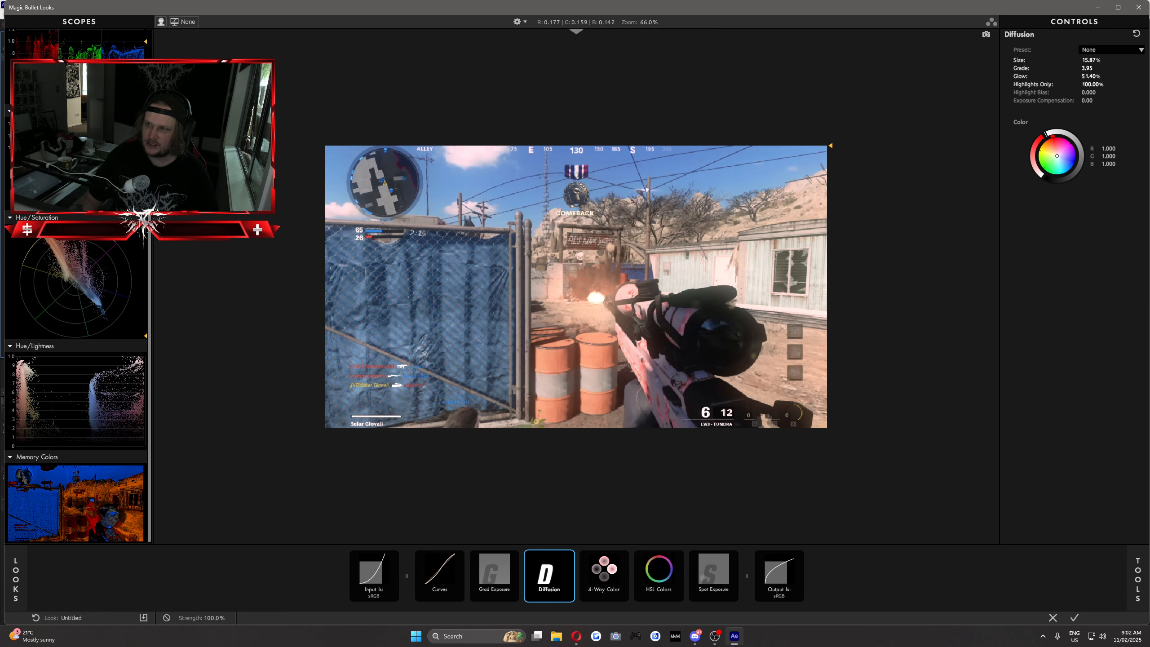
left_click_drag(1107, 85, 1042, 85)
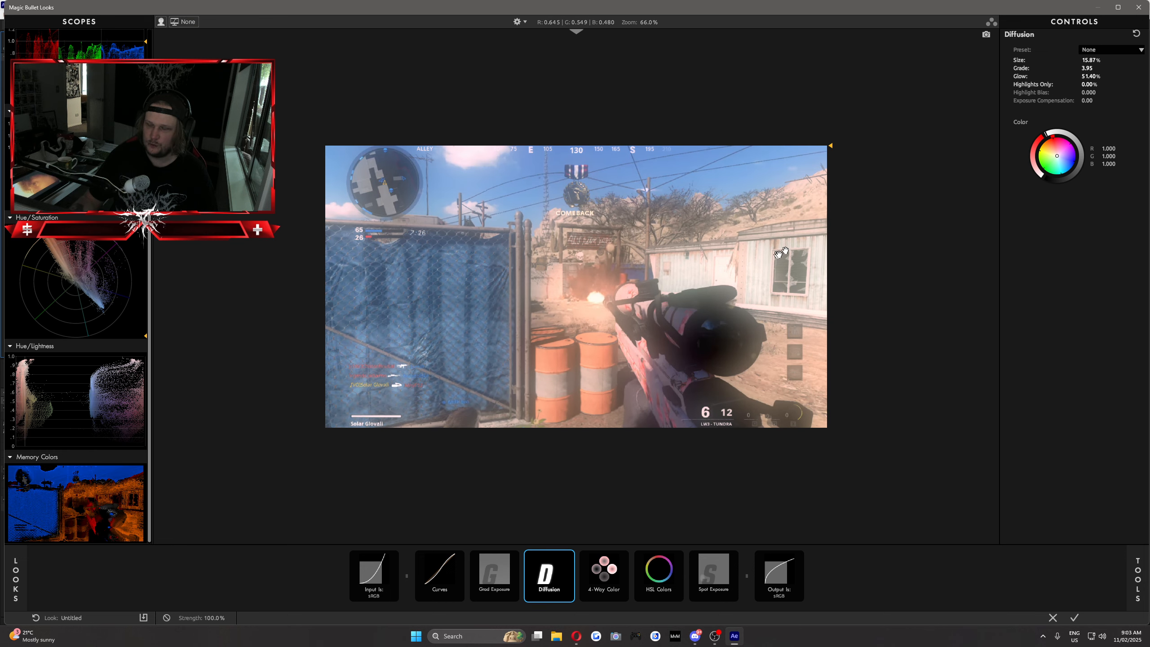
mouse_move(1092, 85)
left_mouse_down()
mouse_move(1123, 85)
mouse_move(1049, 102)
mouse_move(1087, 93)
mouse_move(1050, 93)
mouse_move(1096, 93)
mouse_move(1049, 93)
mouse_move(1096, 93)
mouse_move(1083, 93)
left_mouse_up()
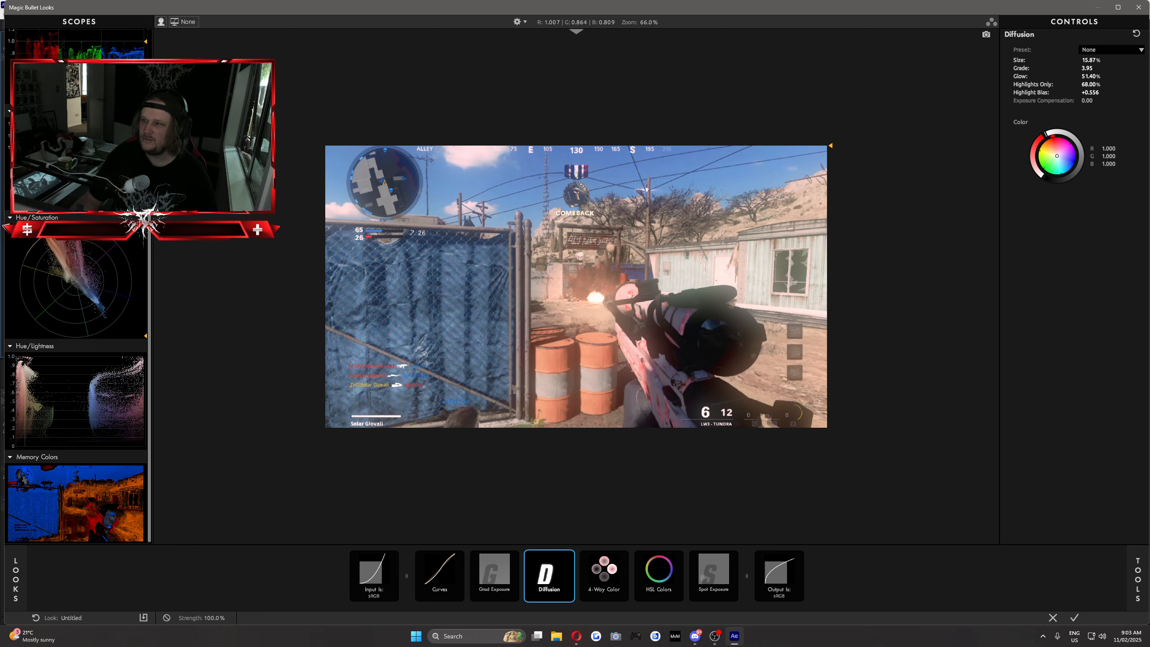
left_click(1136, 34)
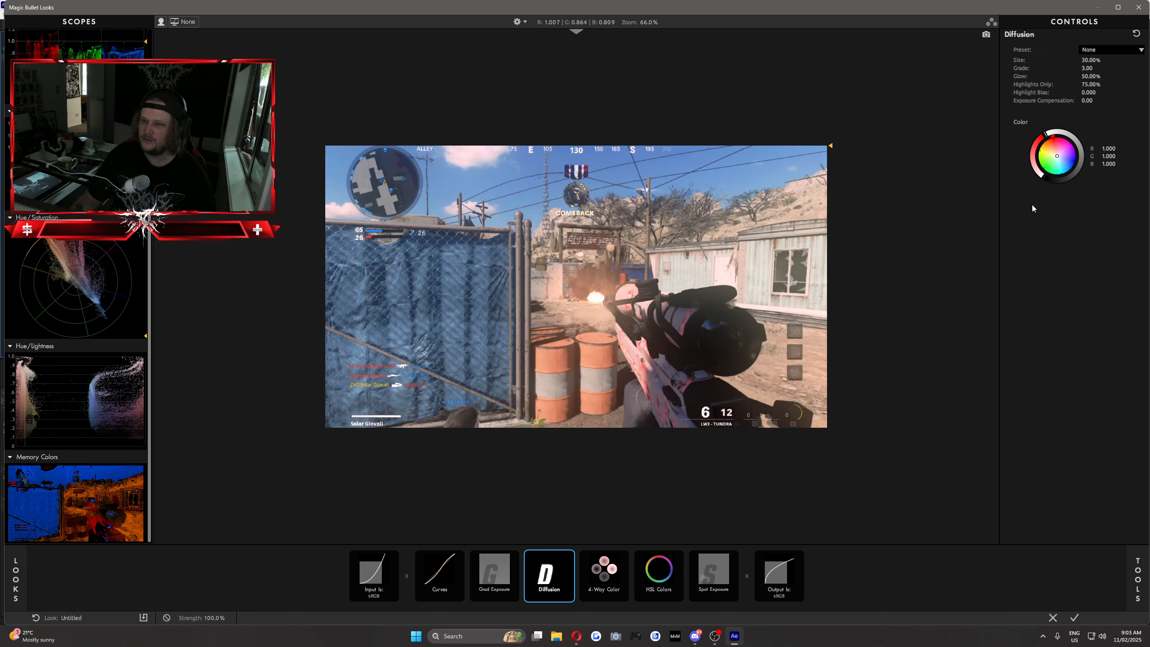
Tint the Diffusion yellow at about R 0.999, G 0.967, B 0.129, and set its Size to 5.05% and Grade to 2.40.
left_click_drag(1046, 162, 1041, 150)
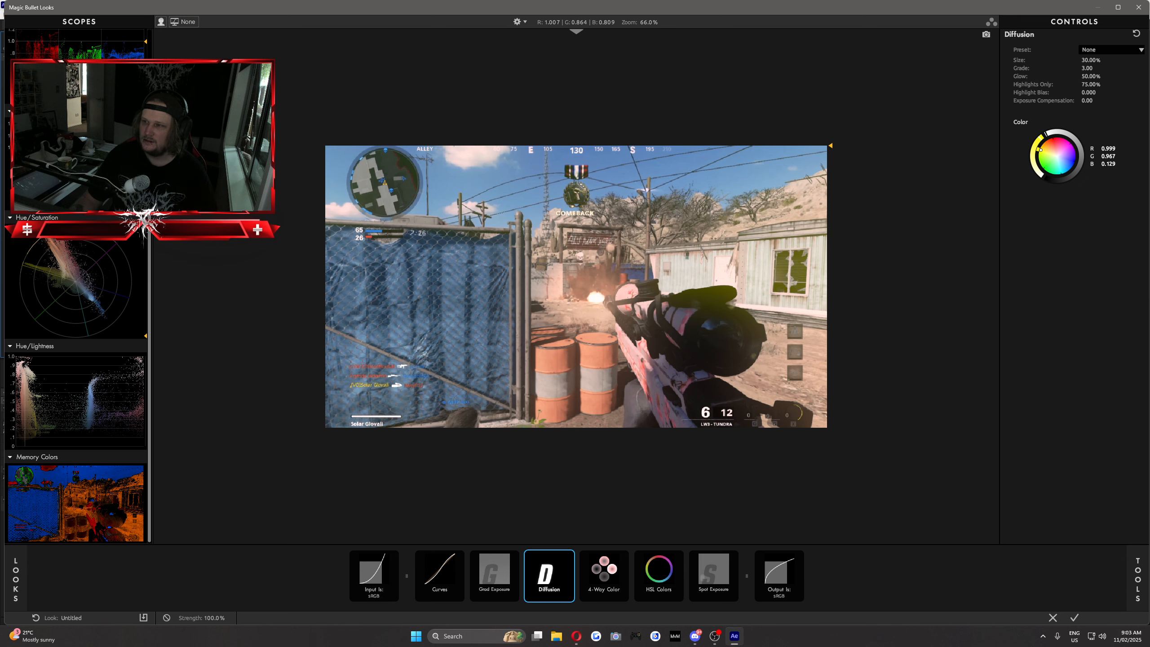
mouse_move(1090, 60)
left_mouse_down()
mouse_move(1056, 60)
mouse_move(1077, 68)
left_mouse_up()
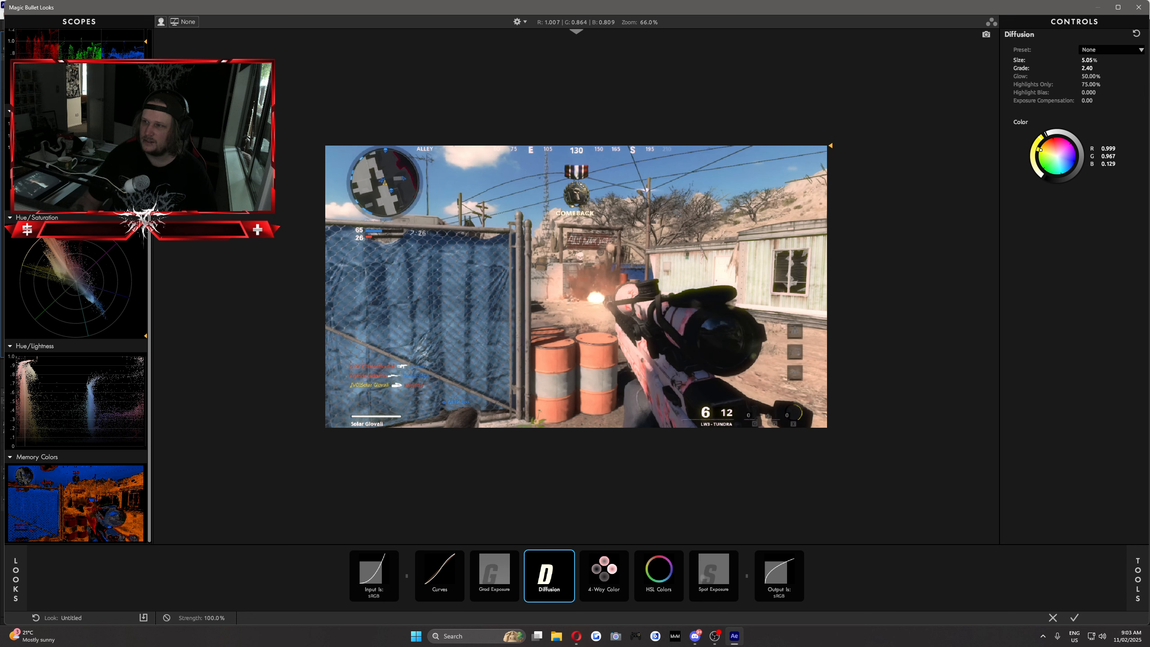
left_click(569, 557)
left_click(569, 557)
left_click(569, 557)
left_click(569, 557)
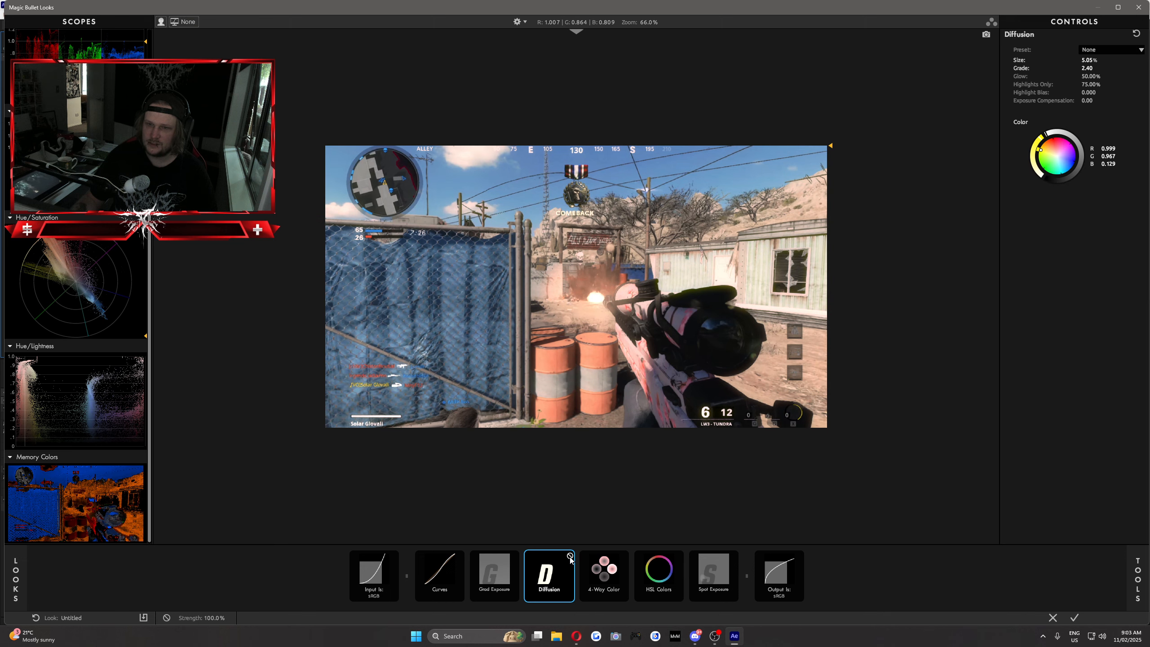
left_click(569, 558)
left_click(570, 558)
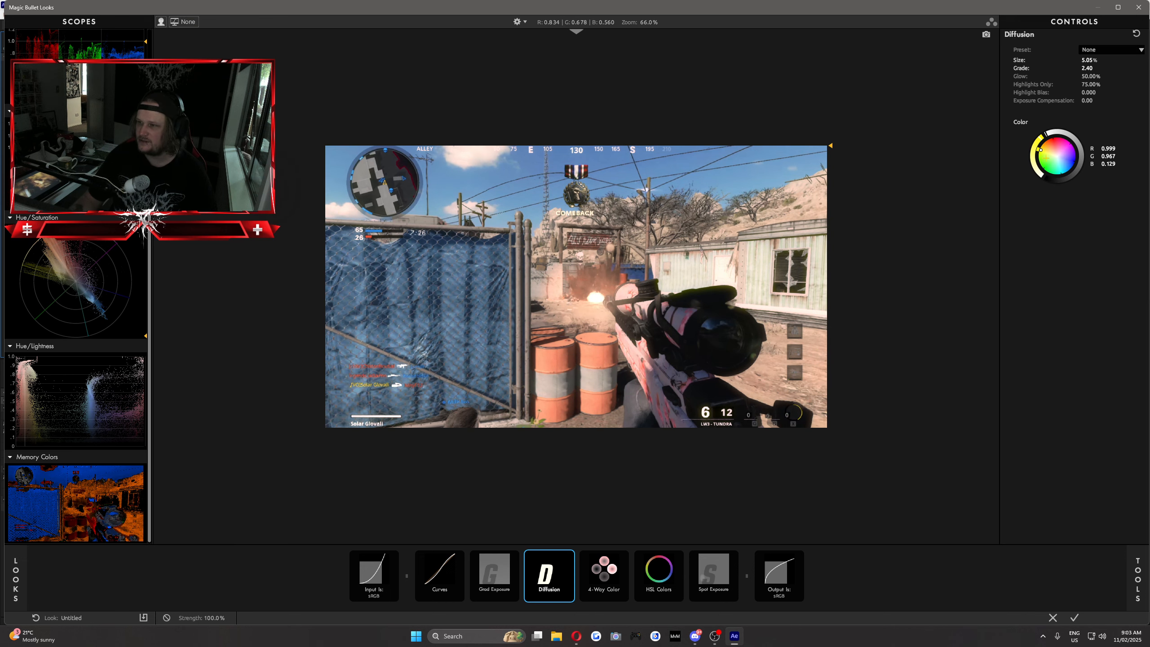
Change the Diffusion tint to a very pale pink of about R 0.999, G 0.937, B 0.978.
left_click(1057, 156)
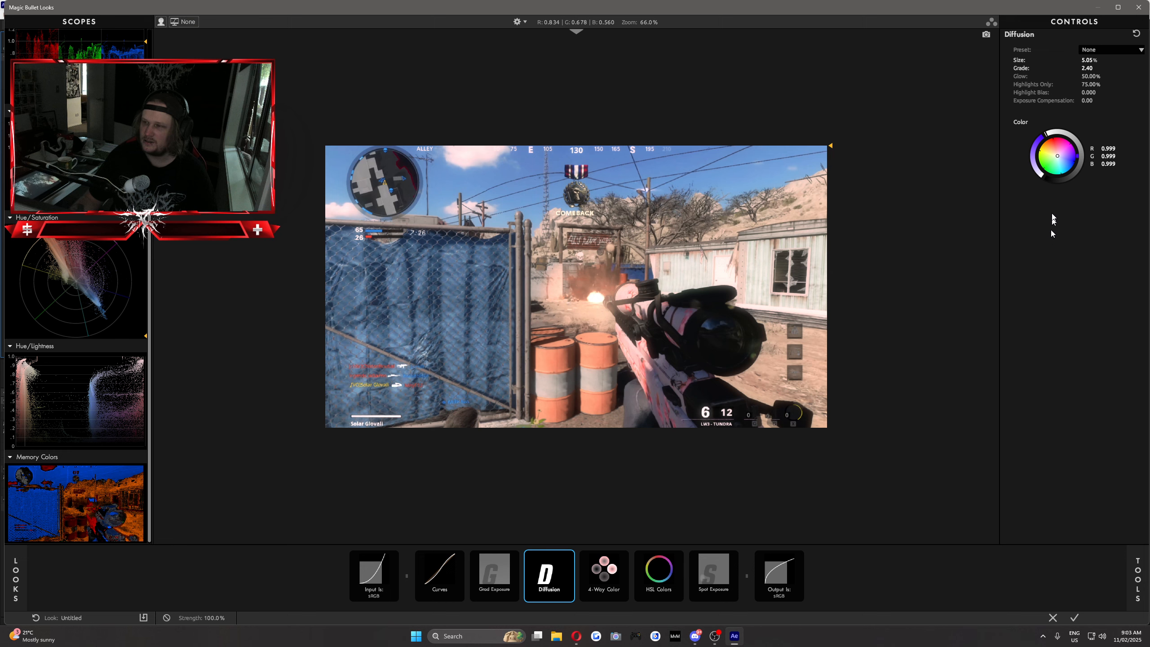
left_click_drag(1057, 156, 1059, 150)
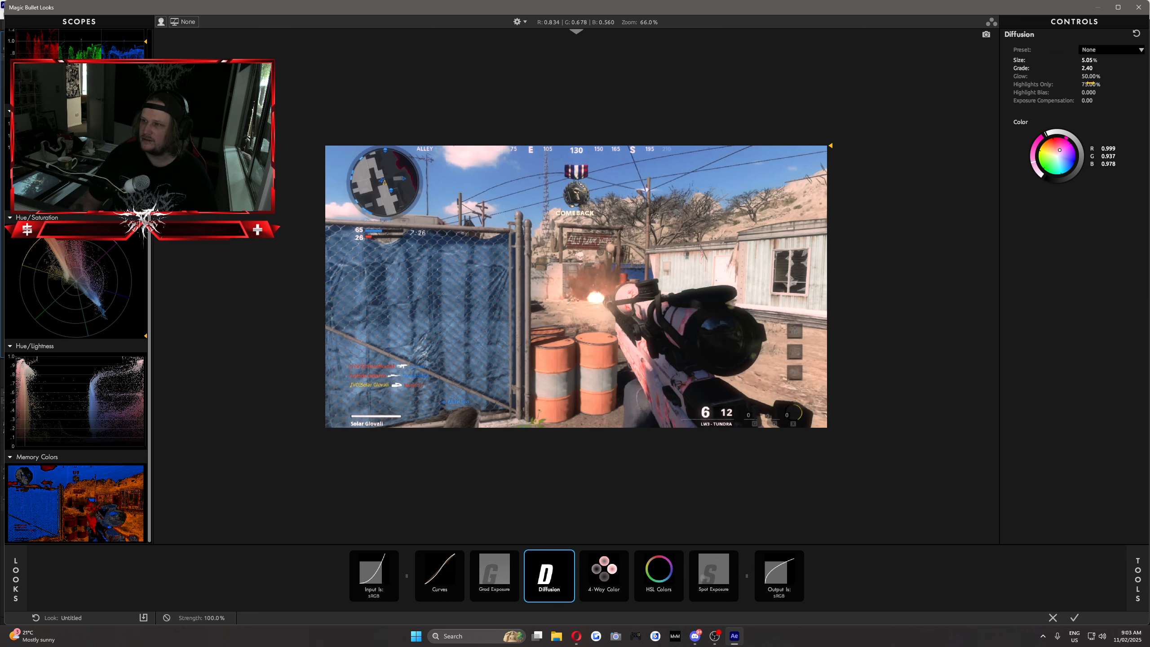
Try a Diffusion Highlight Bias of -2.060 and compare the image with the tool off and on.
mouse_move(1088, 92)
left_mouse_down()
mouse_move(1045, 92)
mouse_move(1100, 93)
mouse_move(1073, 93)
left_mouse_up()
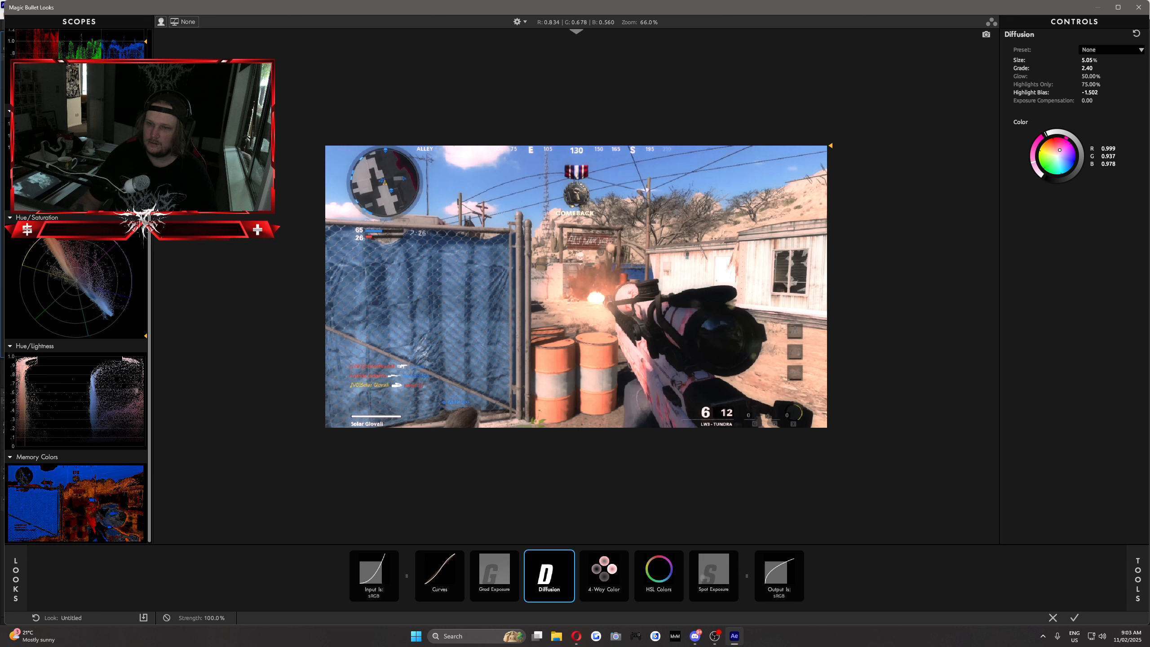
left_click(570, 556)
left_click(570, 555)
left_click(570, 555)
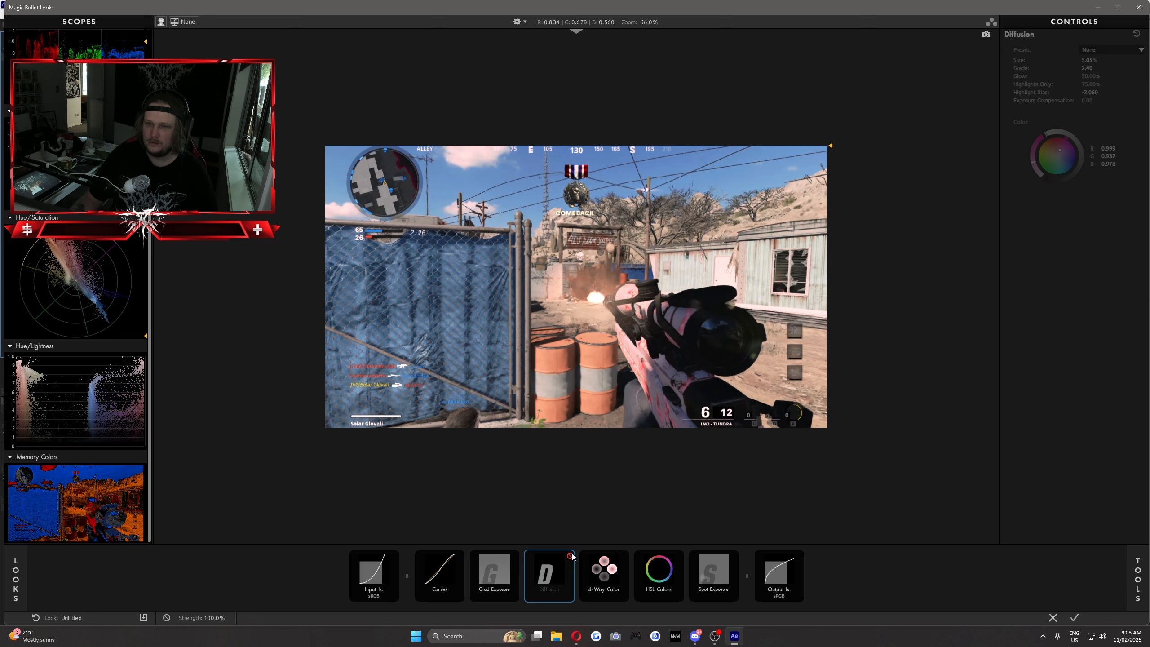
left_click(570, 555)
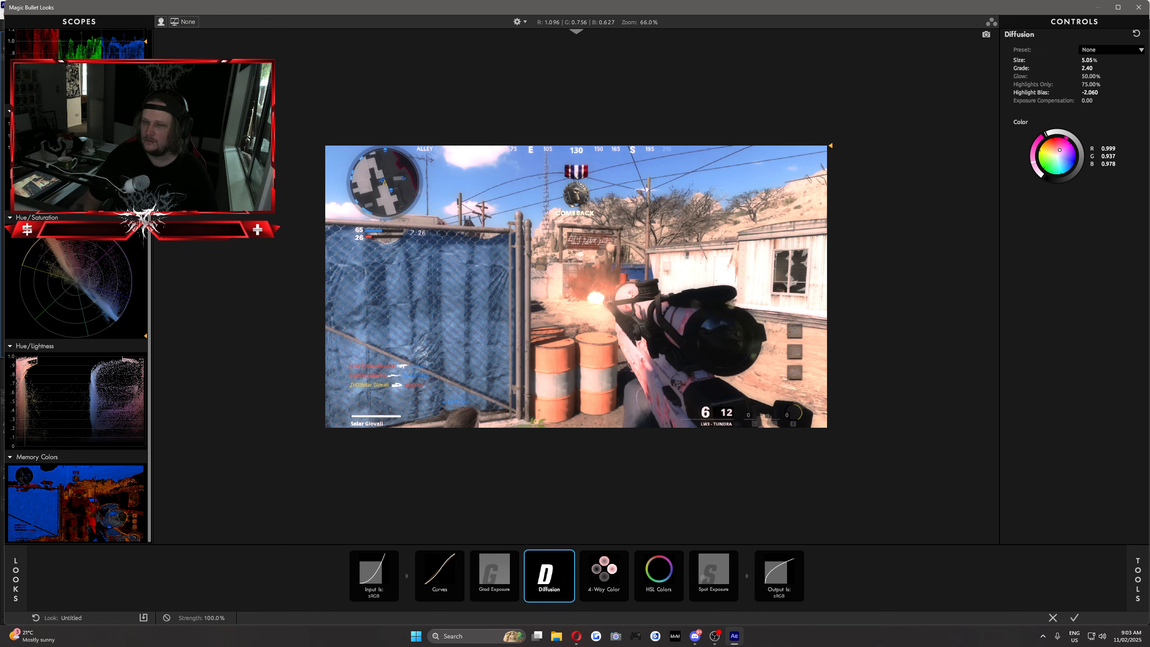
Tint the Diffusion red at about R 0.999, G 0.247, B 0.287, and set Highlights Only to 100% and Highlight Bias to +1.000.
left_click_drag(1059, 150, 1054, 137)
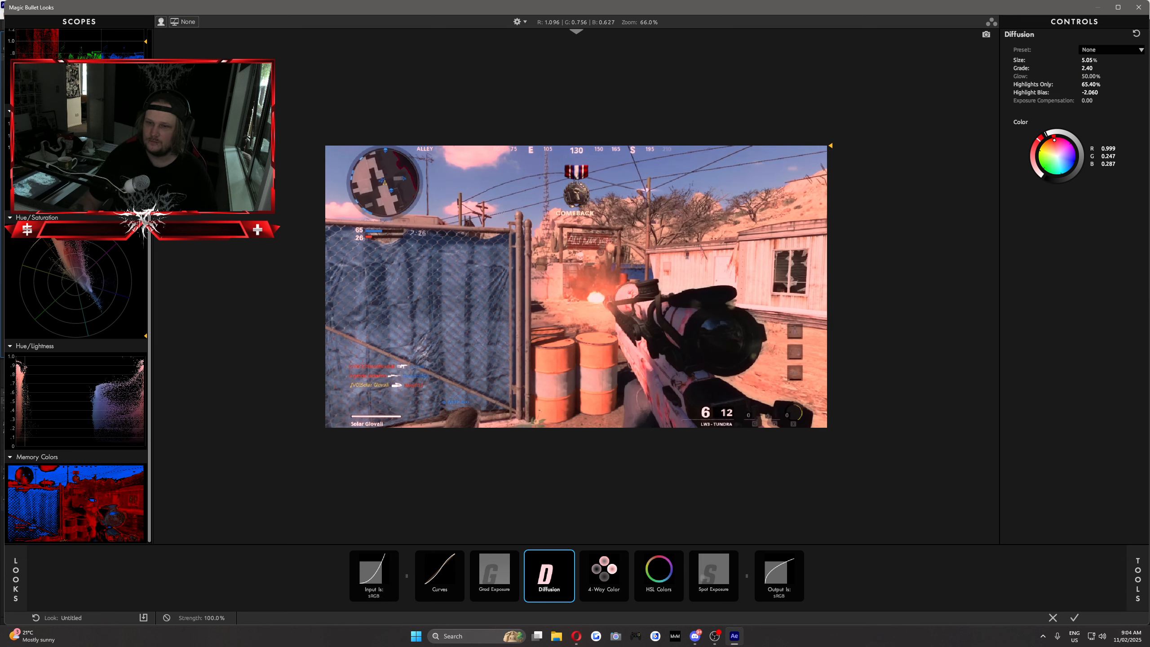
left_click_drag(1087, 85, 1131, 92)
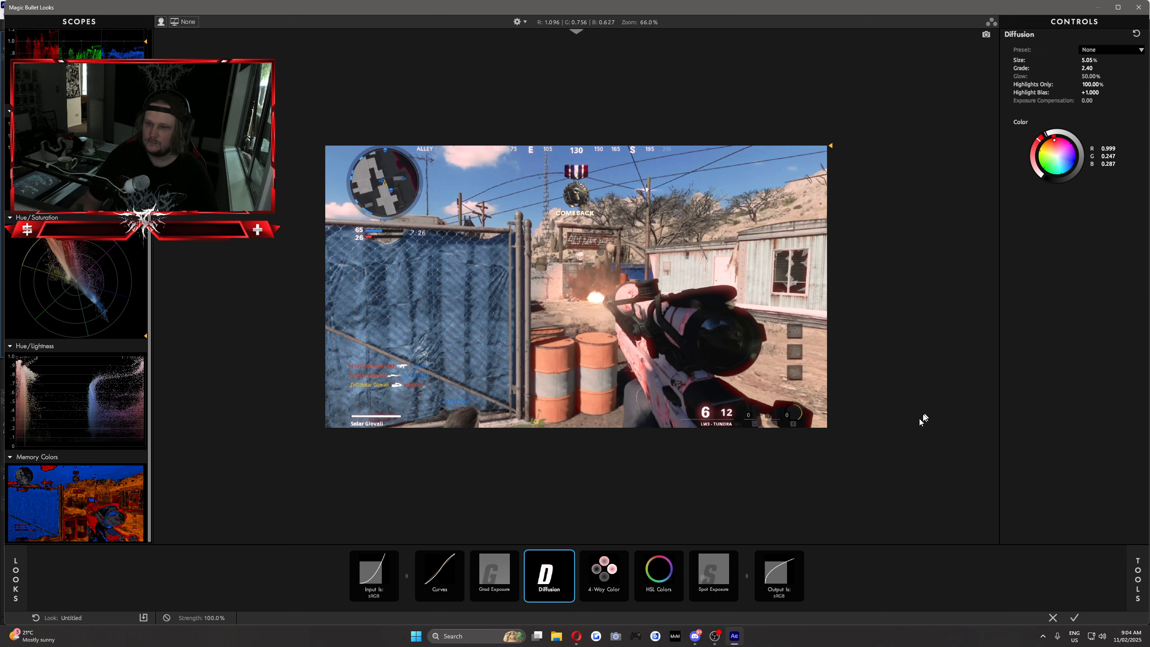
Compare the image with Diffusion off and on, and soften its tint to about R 0.999, G 0.620, B 0.641.
left_click(570, 556)
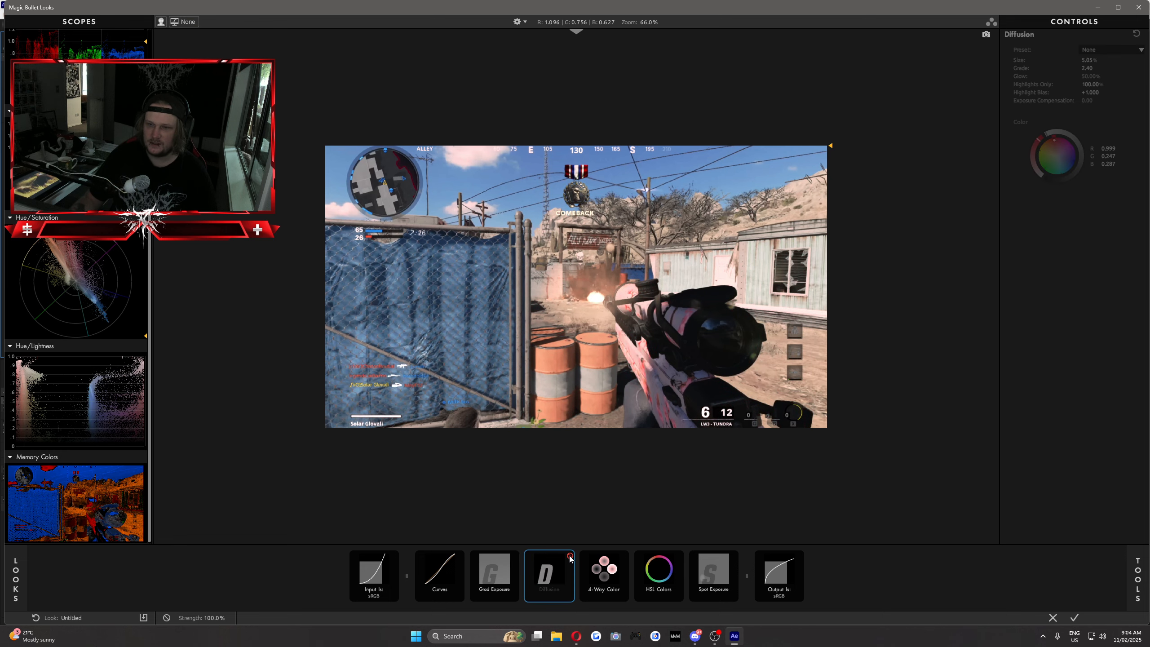
left_click(570, 556)
left_click(570, 556)
left_click(570, 556)
left_click(570, 556)
left_click(570, 557)
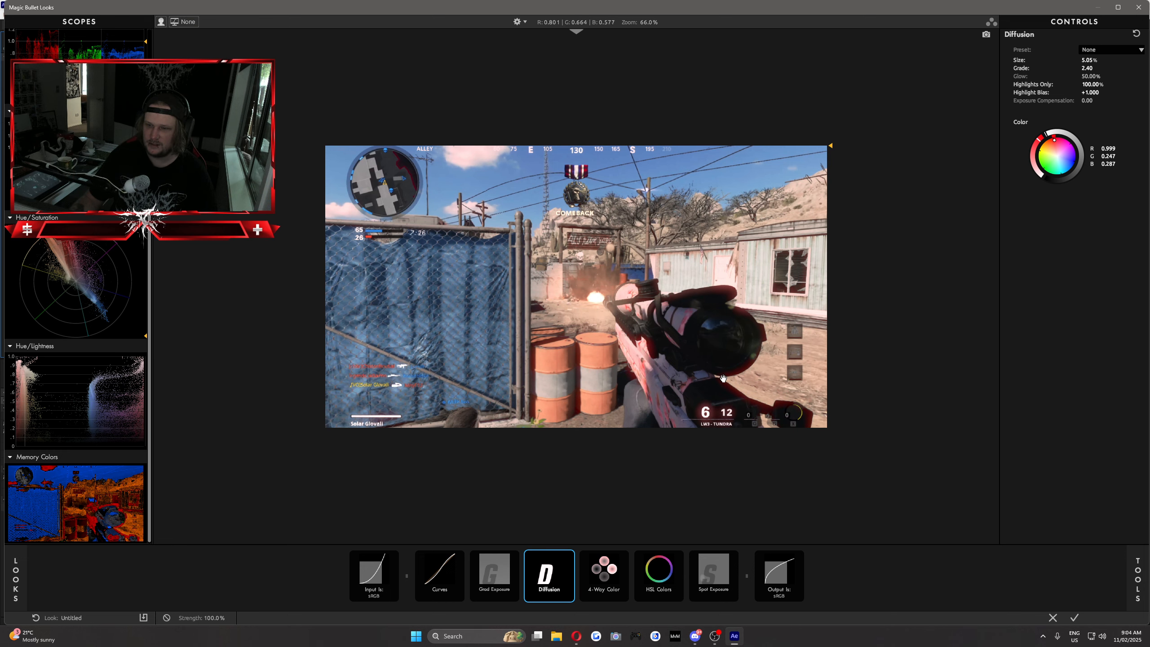
left_click(570, 556)
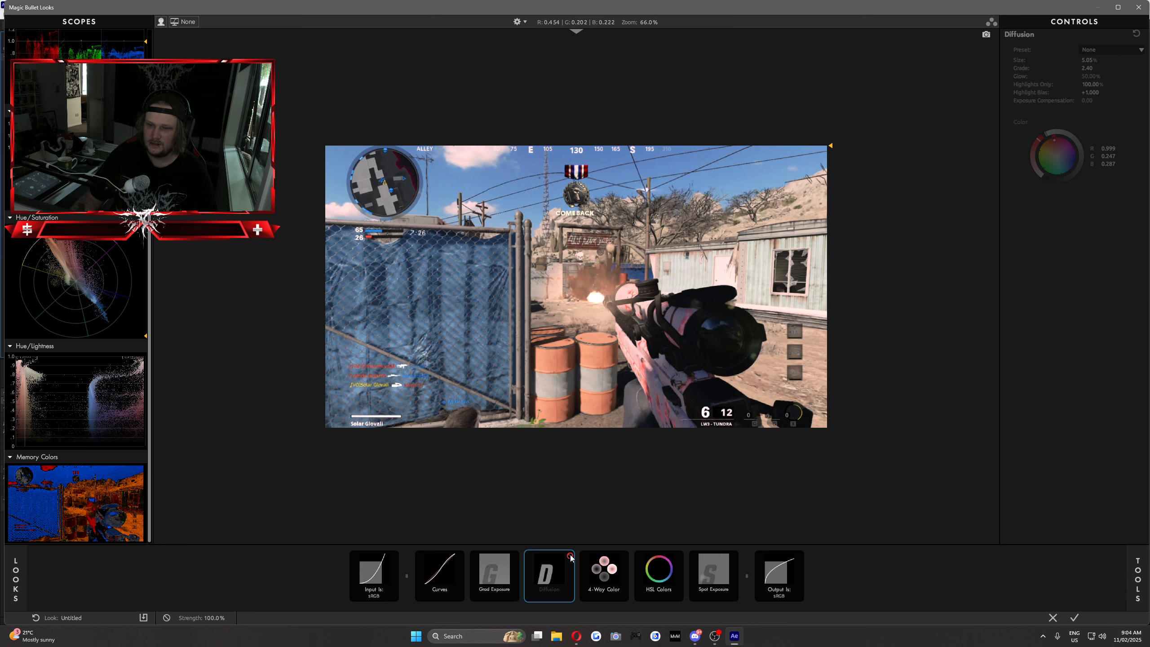
left_click(570, 556)
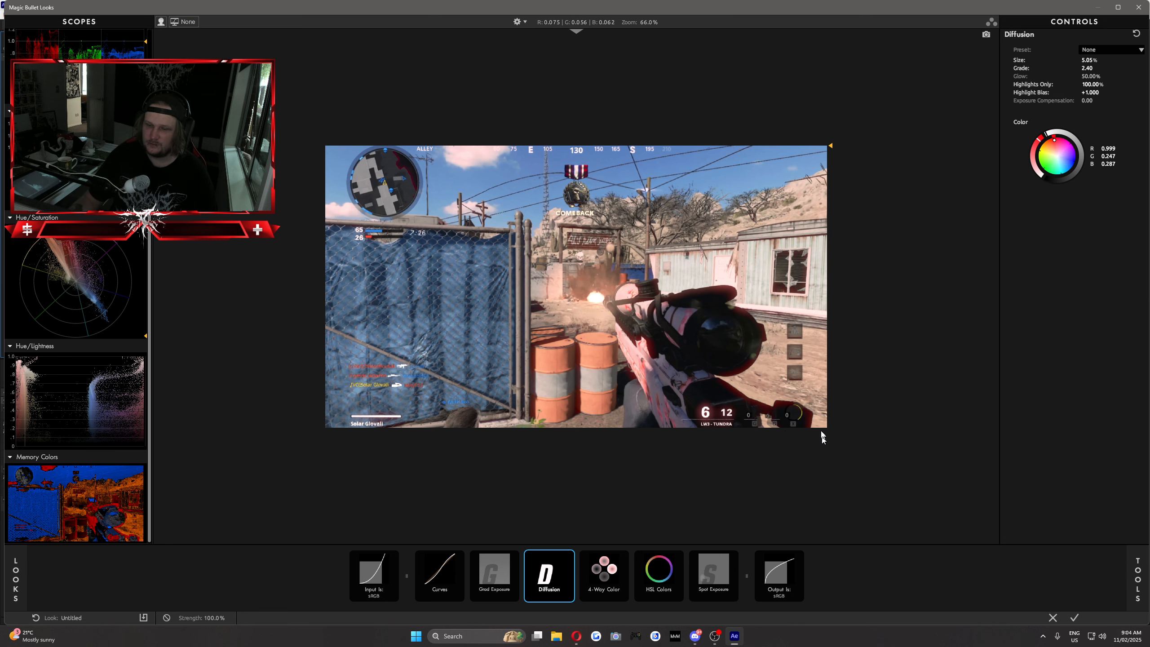
left_click_drag(1040, 138, 1033, 146)
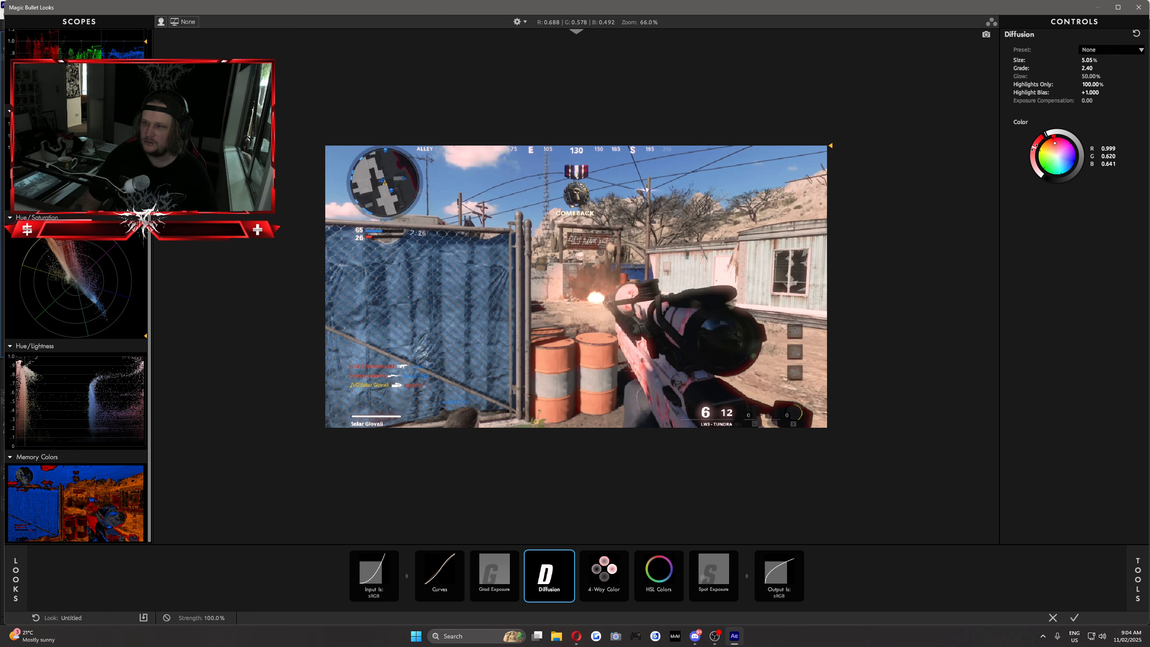
Try a Shutter Streak tool after Diffusion at Size 17.10% and Boost +0.90, and remove it from the chain.
left_click(1136, 574)
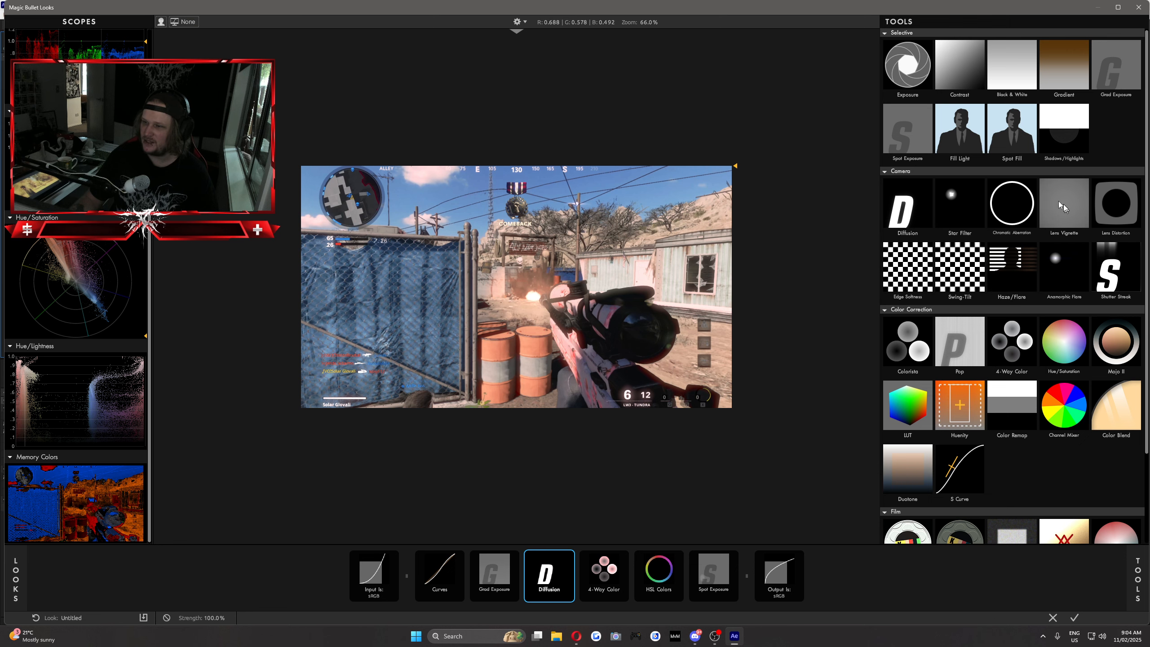
double_click(1114, 272)
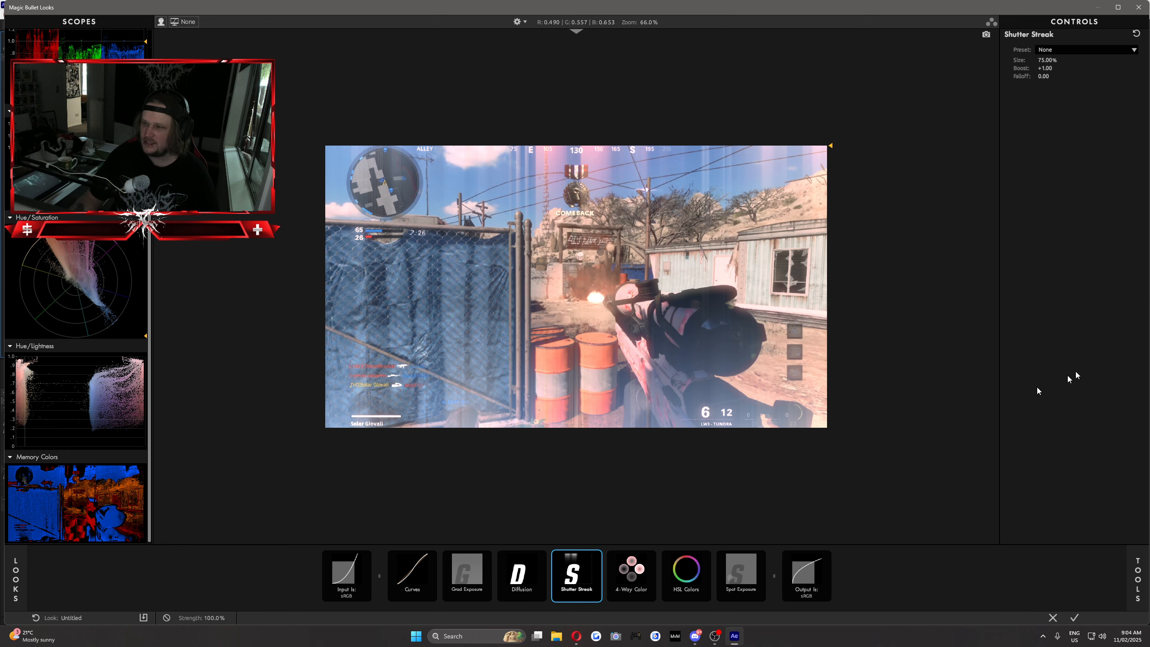
mouse_move(1055, 61)
left_mouse_down()
mouse_move(1040, 70)
mouse_move(1070, 71)
mouse_move(1040, 70)
left_mouse_up()
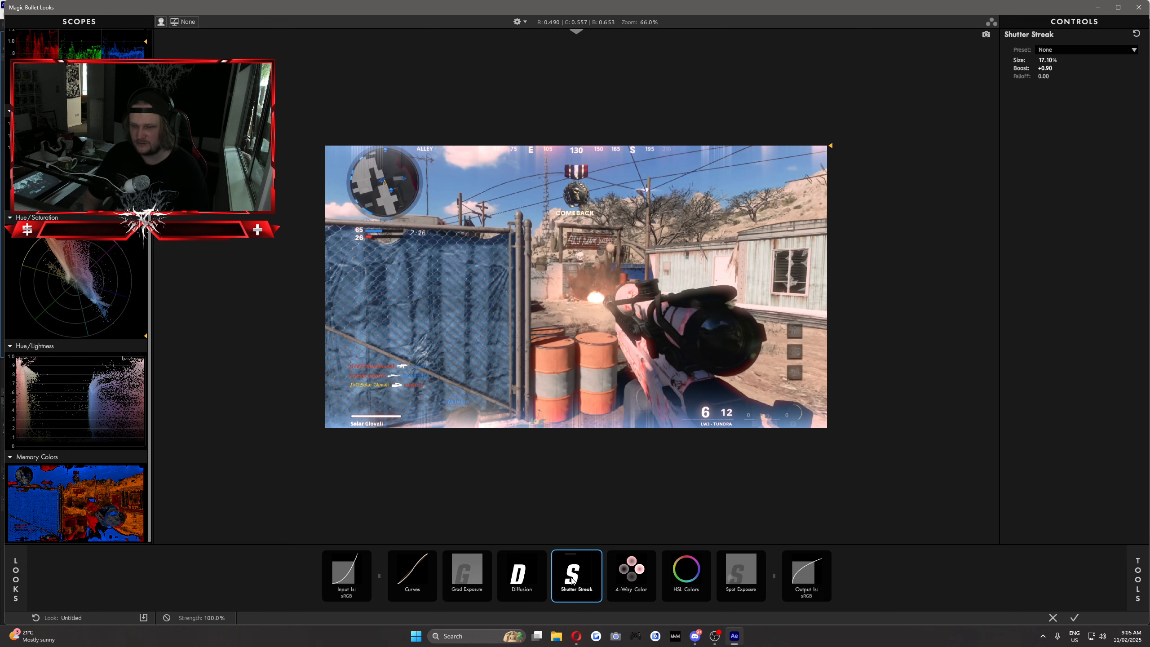
key("Delete")
Try a Colorista tool between Diffusion and 4-Way Color, disable it, and remove it from the chain.
left_click(1134, 576)
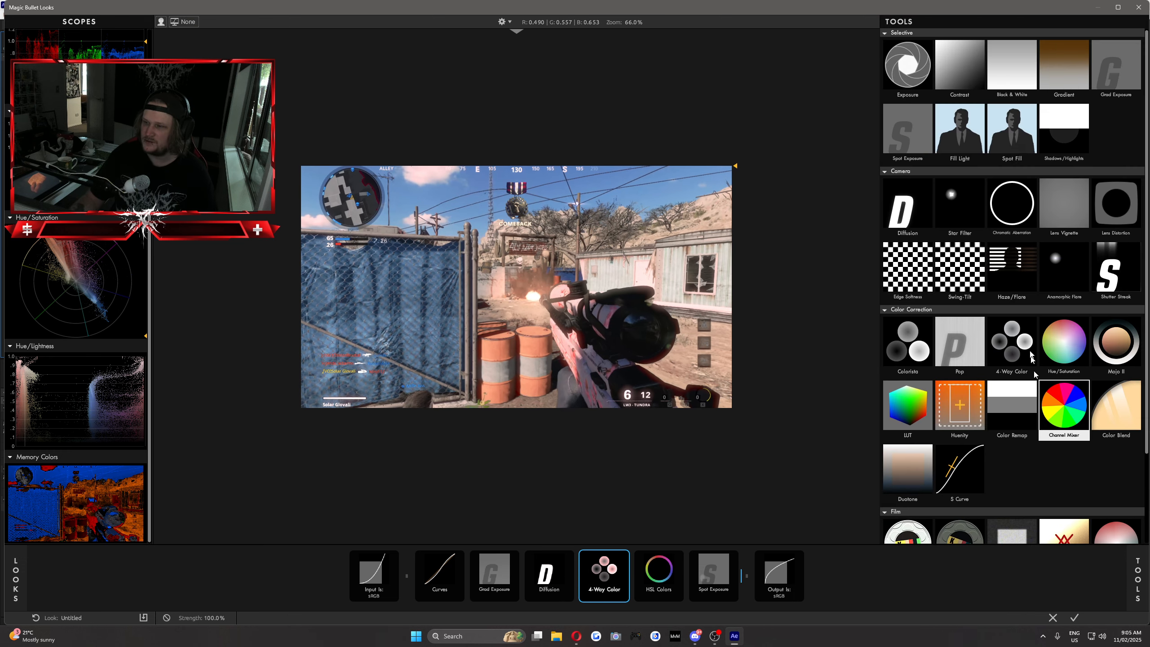
scroll(1019, 292, "down", 1)
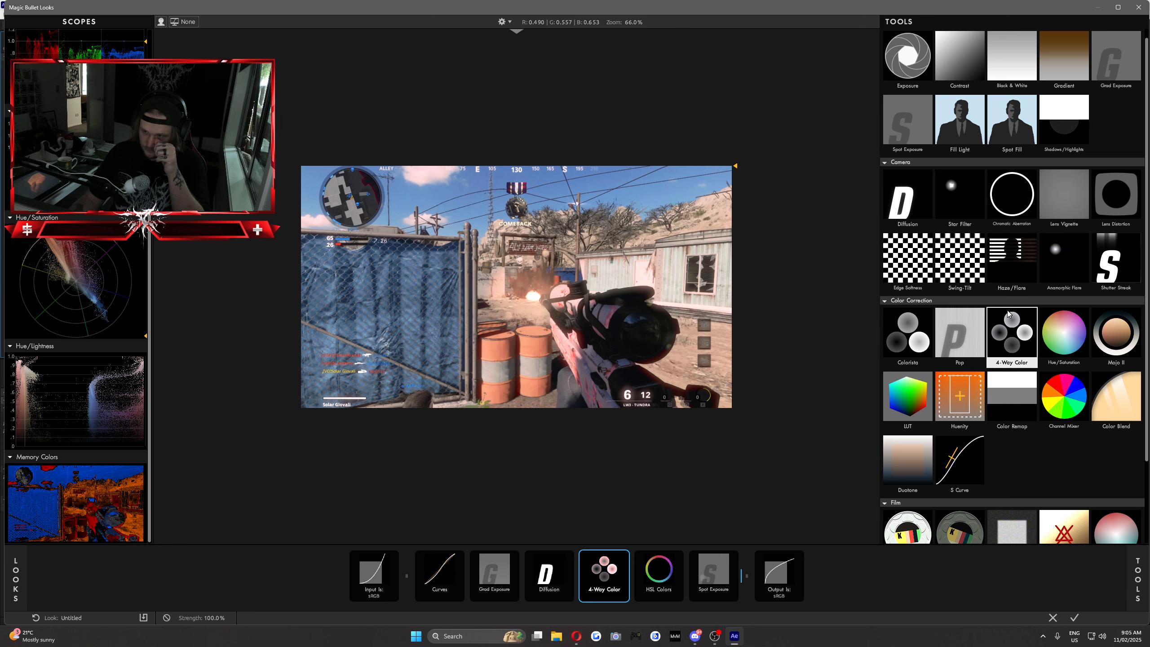
double_click(908, 333)
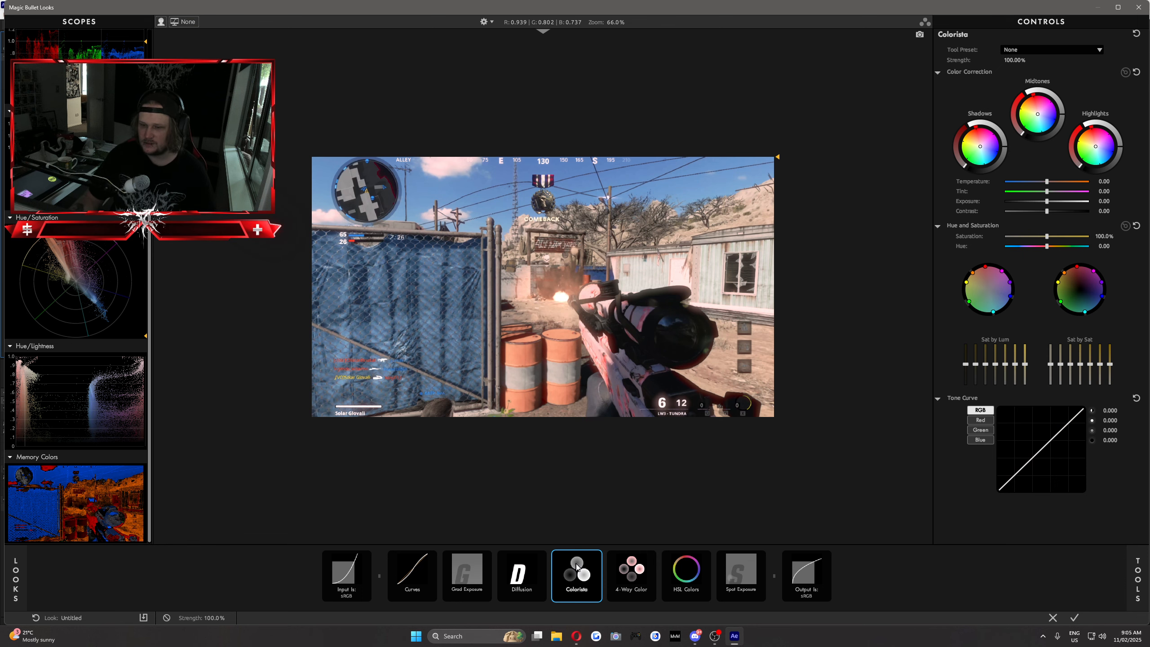
left_click(597, 556)
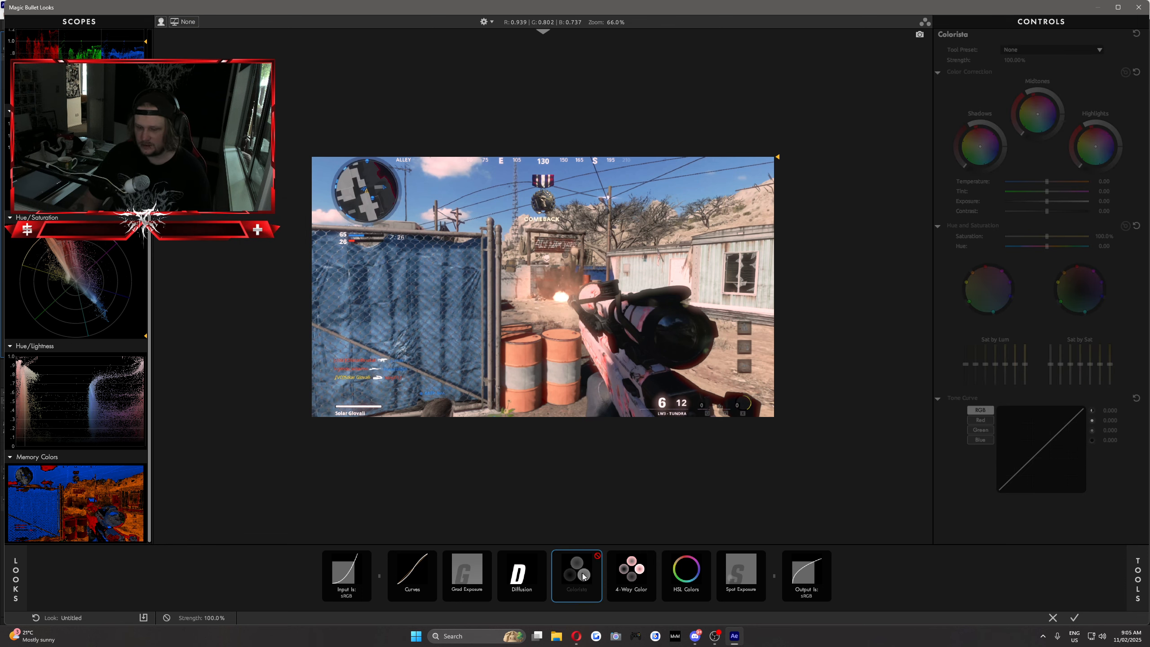
key("Delete")
Try a Duotone tool after Spot Exposure with a light green highlight (0.797, 1.000, 0.696) and pale pink shadow (1.000, 0.940, 0.979).
left_click(1136, 579)
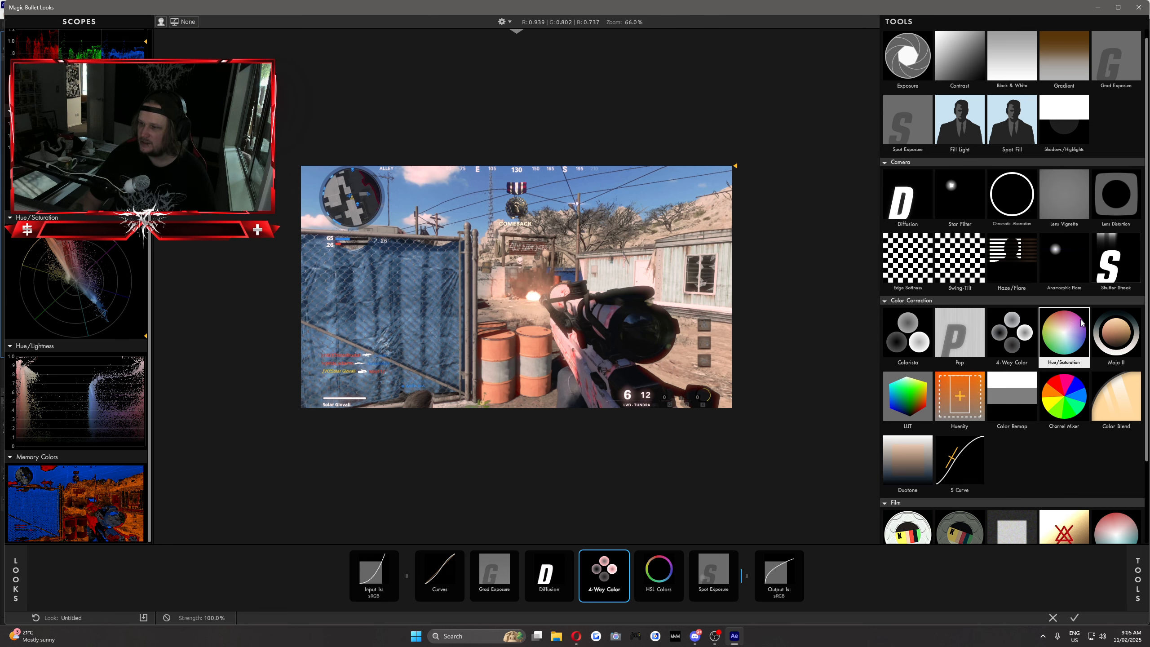
scroll(1103, 330, "down", 1)
scroll(1103, 330, "down", 2)
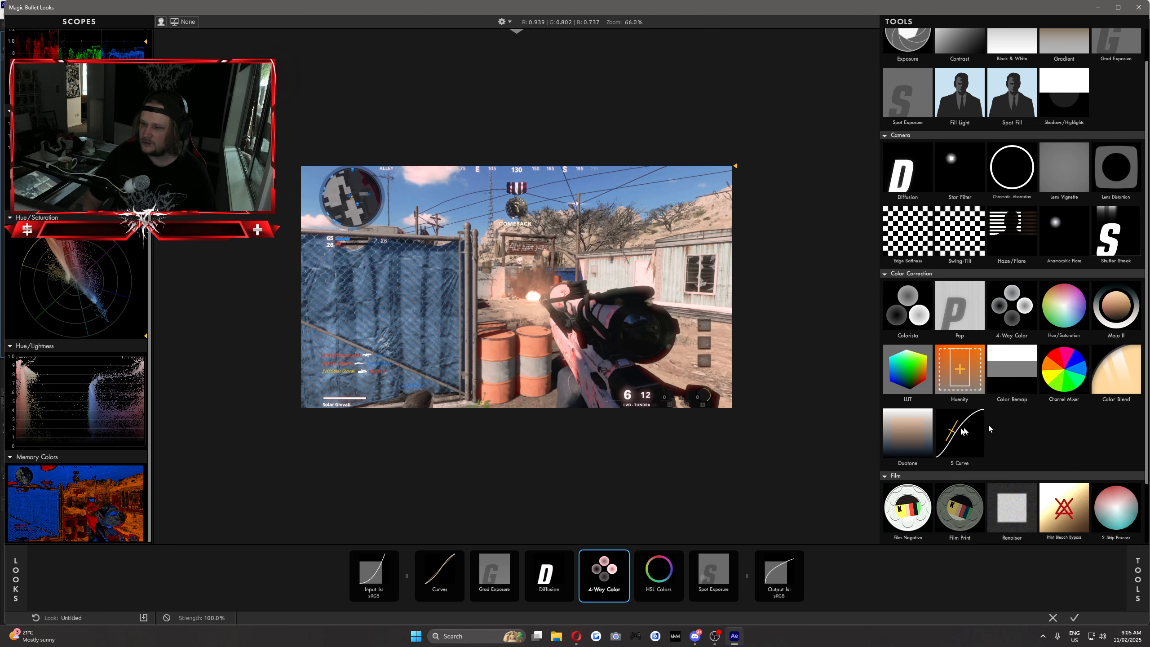
left_click(915, 432)
left_click(915, 432)
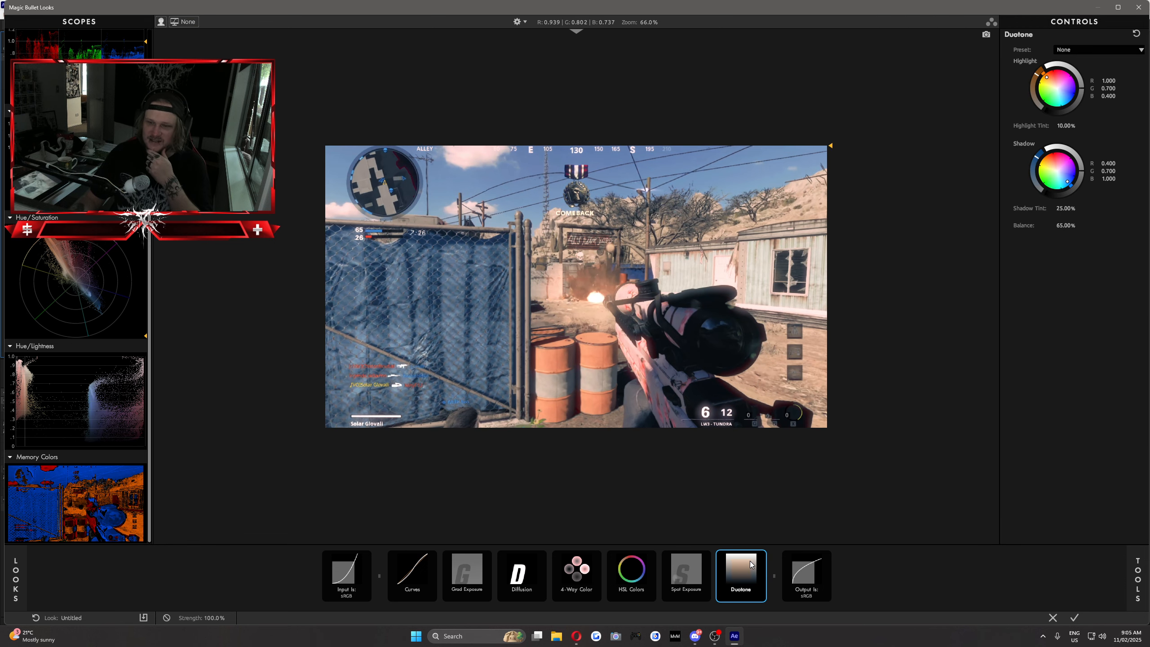
left_click_drag(1046, 77, 1046, 93)
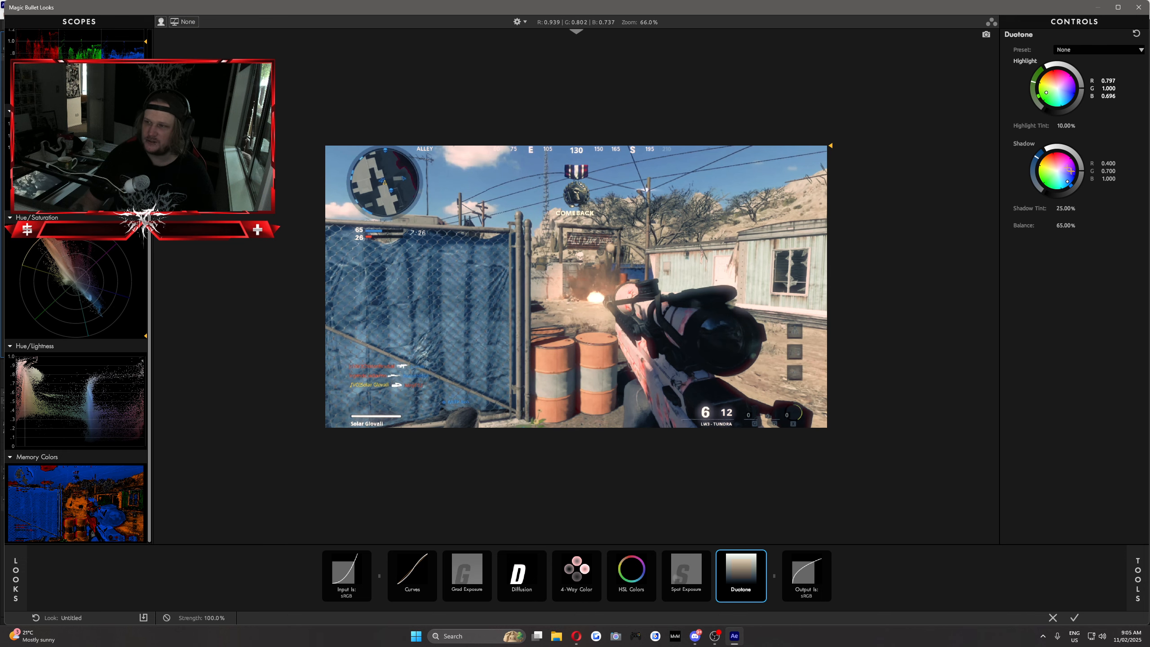
mouse_move(1067, 181)
left_mouse_down()
mouse_move(1048, 169)
mouse_move(1060, 164)
left_mouse_up()
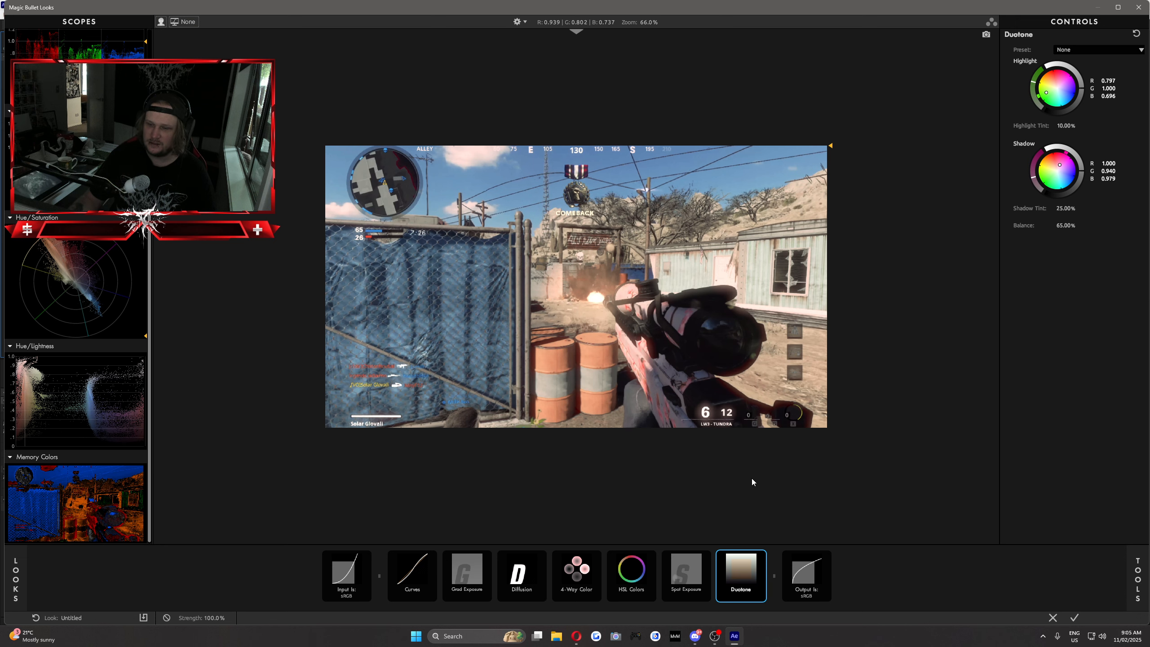
left_click(763, 556)
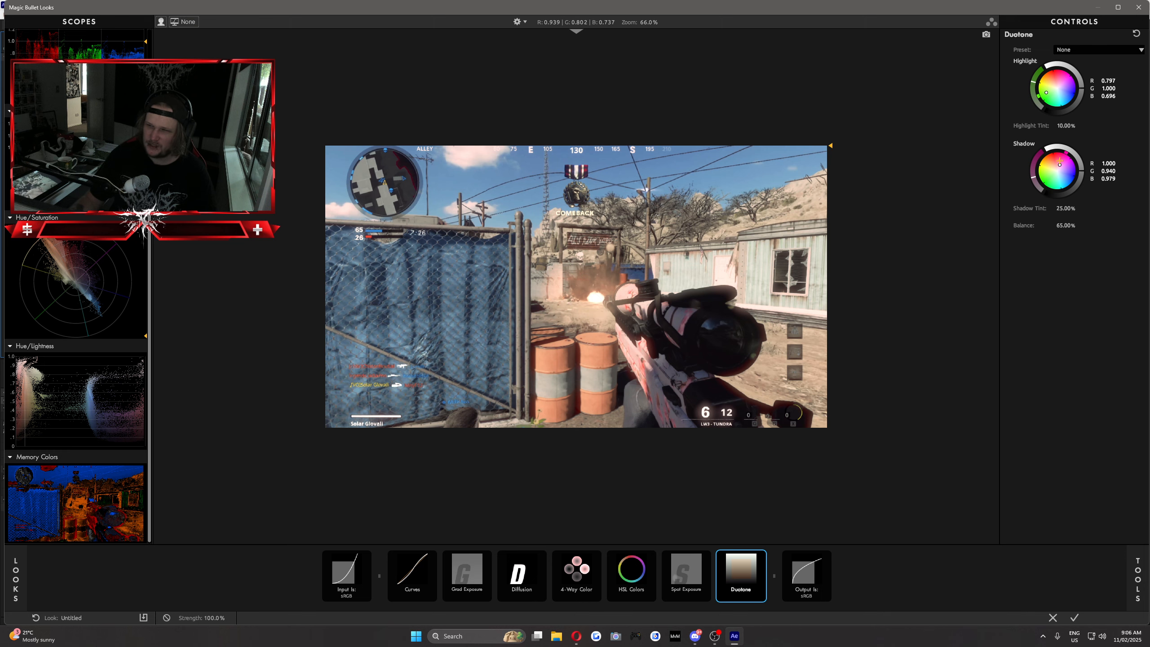
Try Duotone with shadow color 1.000, 0.919, 0.920, Shadow Tint 82.80% and Balance 53.40%, compare it off and on, and remove the tool.
left_click_drag(1059, 165, 1007, 225)
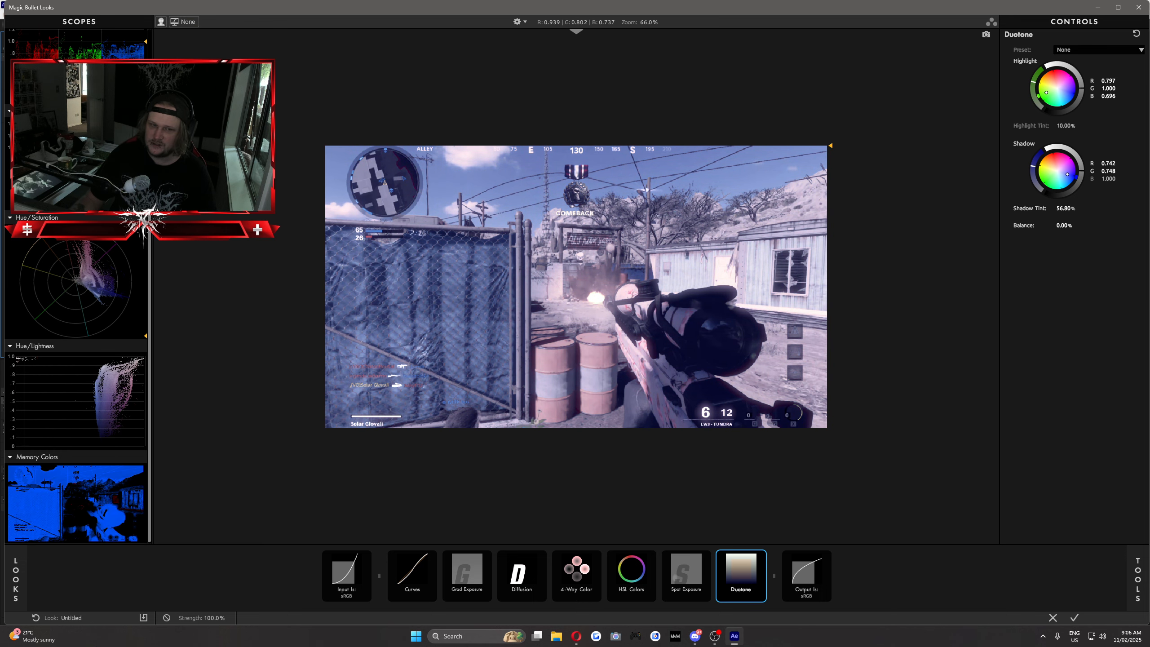
left_click_drag(1068, 174, 1055, 164)
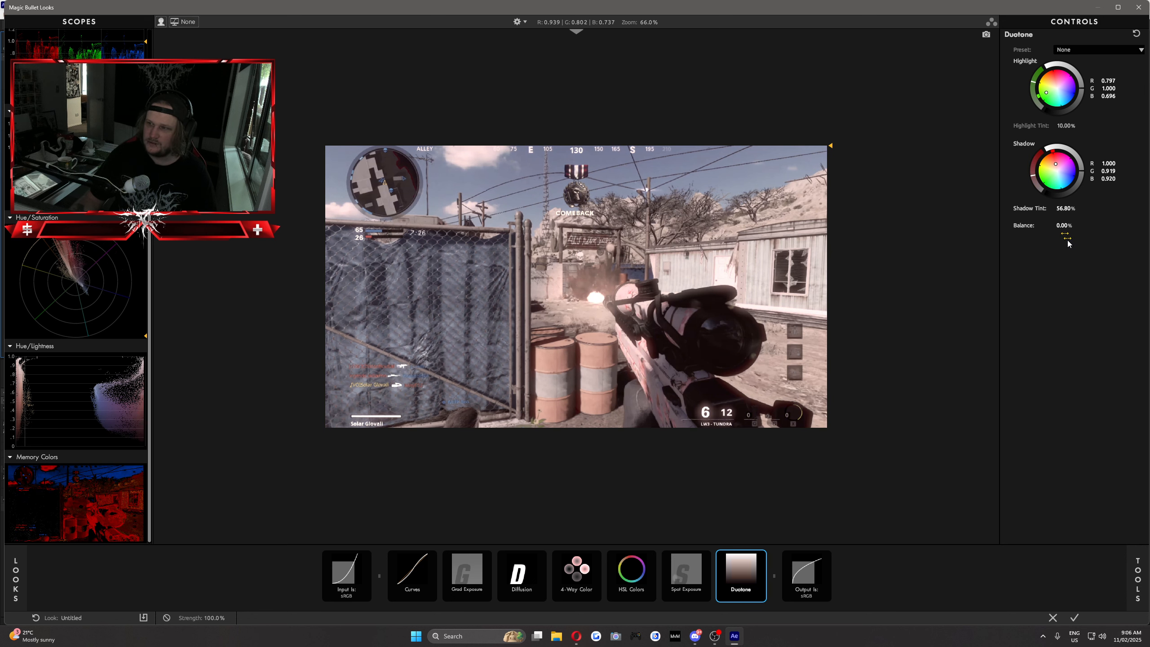
left_click_drag(1061, 227, 1077, 208)
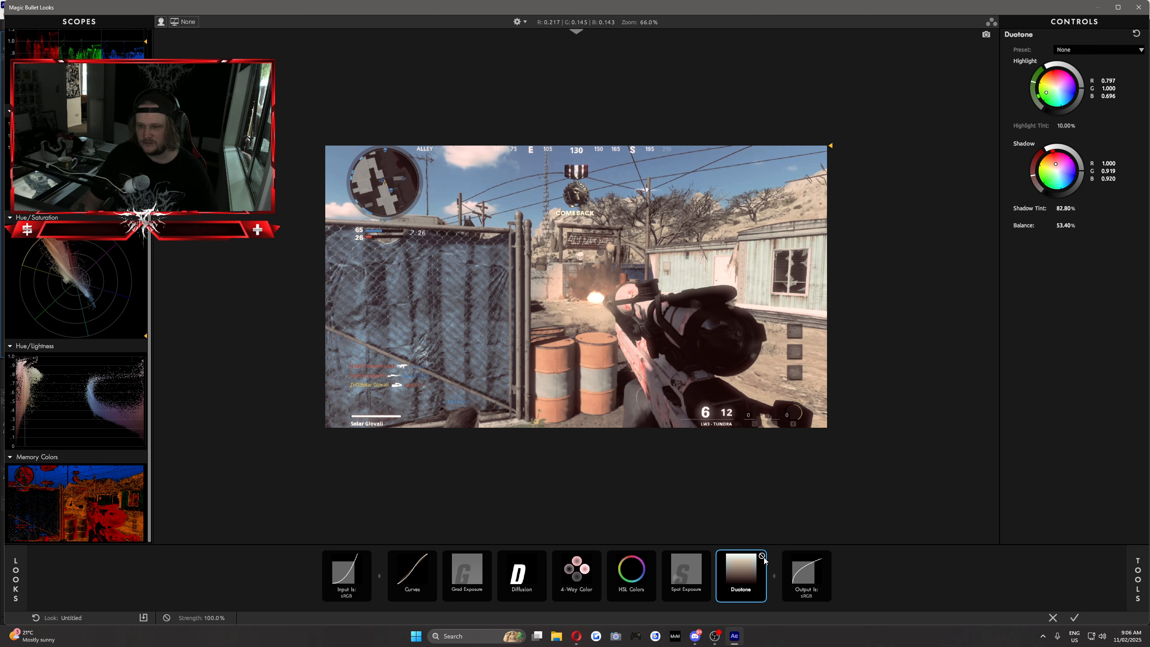
left_click(762, 556)
left_click(762, 556)
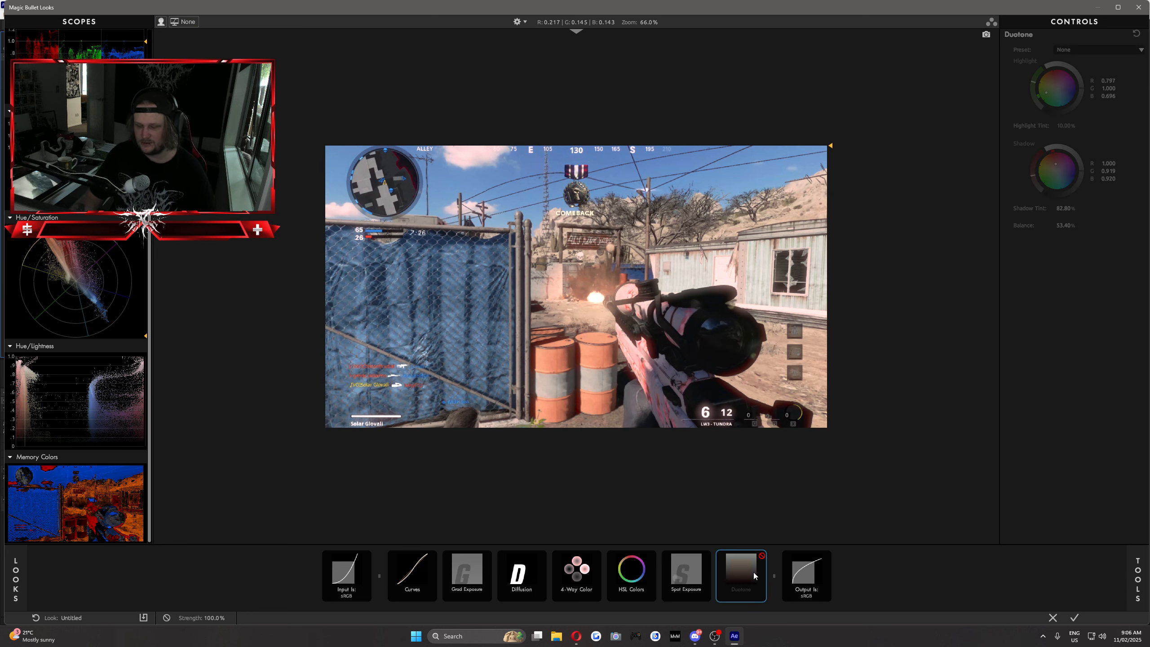
key("Delete")
Try a Print Bleach Bypass tool after Spot Exposure at 89.3% Silver Retention, and remove it from the chain.
mouse_move(1135, 587)
scroll(1068, 421, "down", 3)
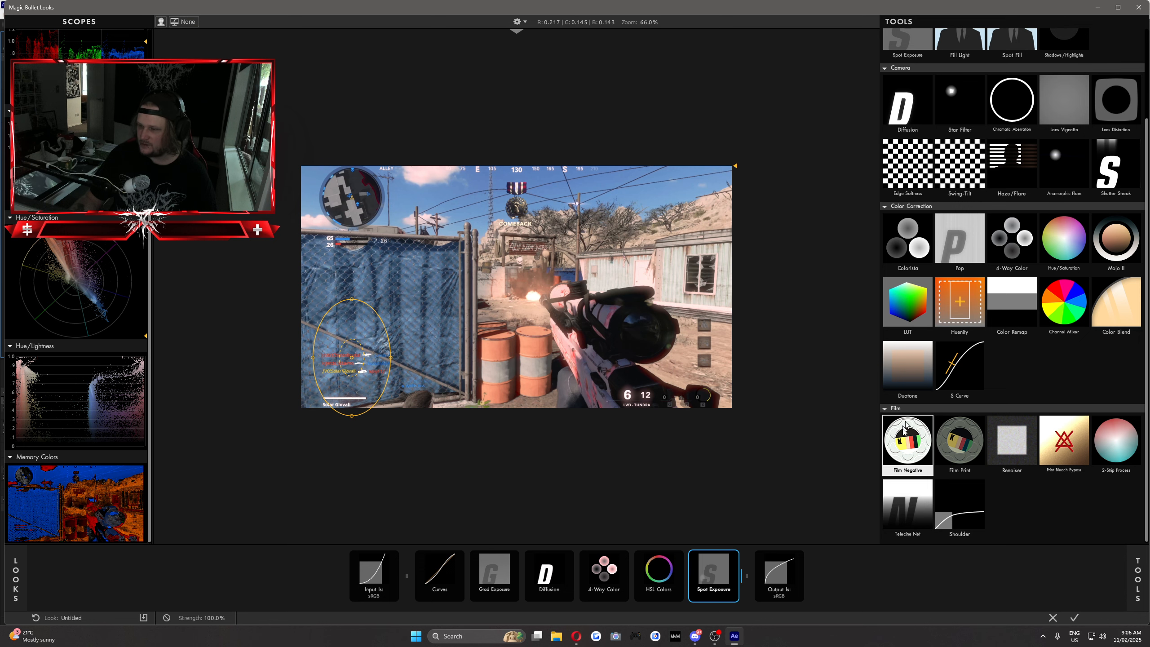
double_click(1068, 441)
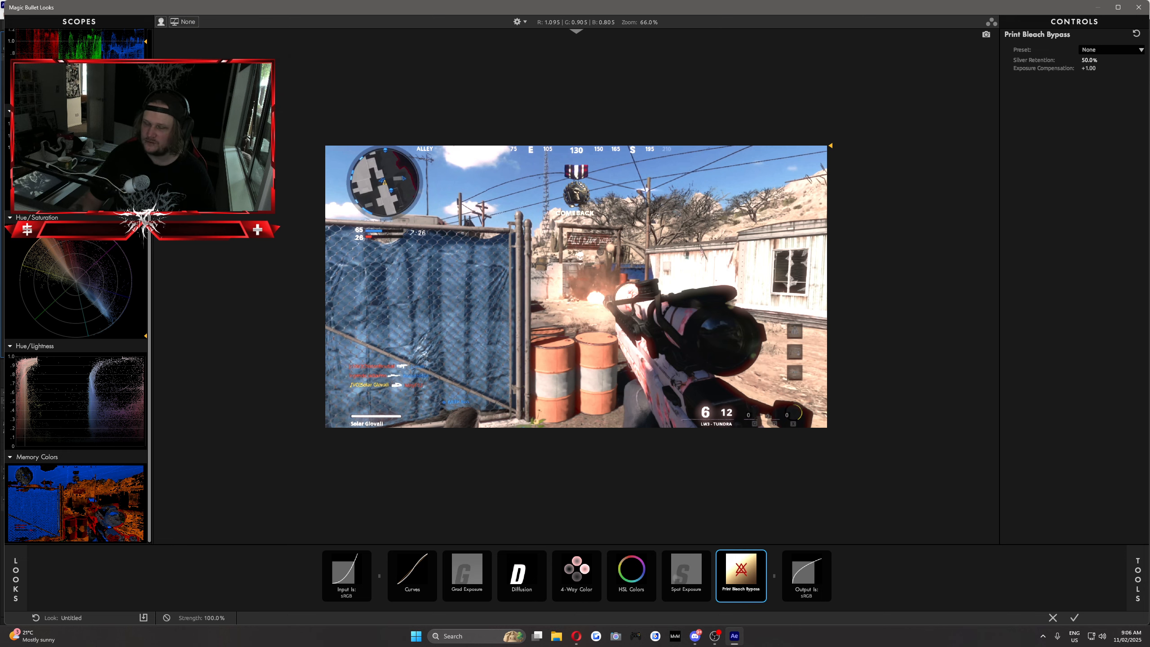
left_click_drag(1089, 60, 1114, 60)
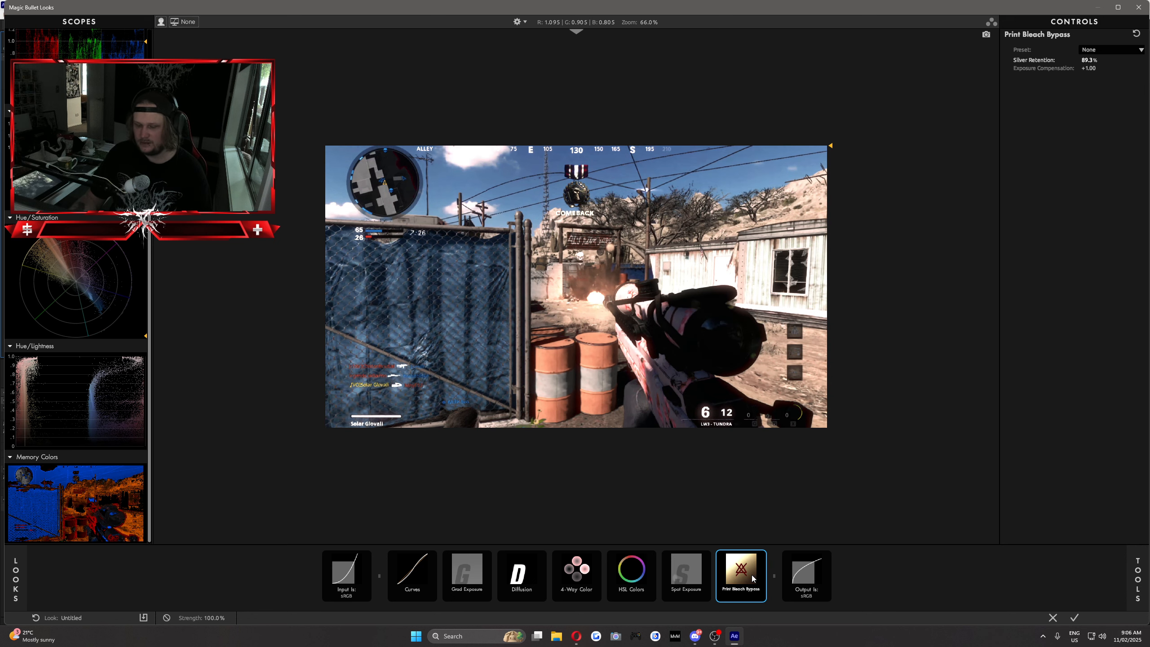
key("Delete")
Try a Shoulder tool after Spot Exposure with Rolloff Start 0.195, and remove it from the chain.
left_click(1137, 580)
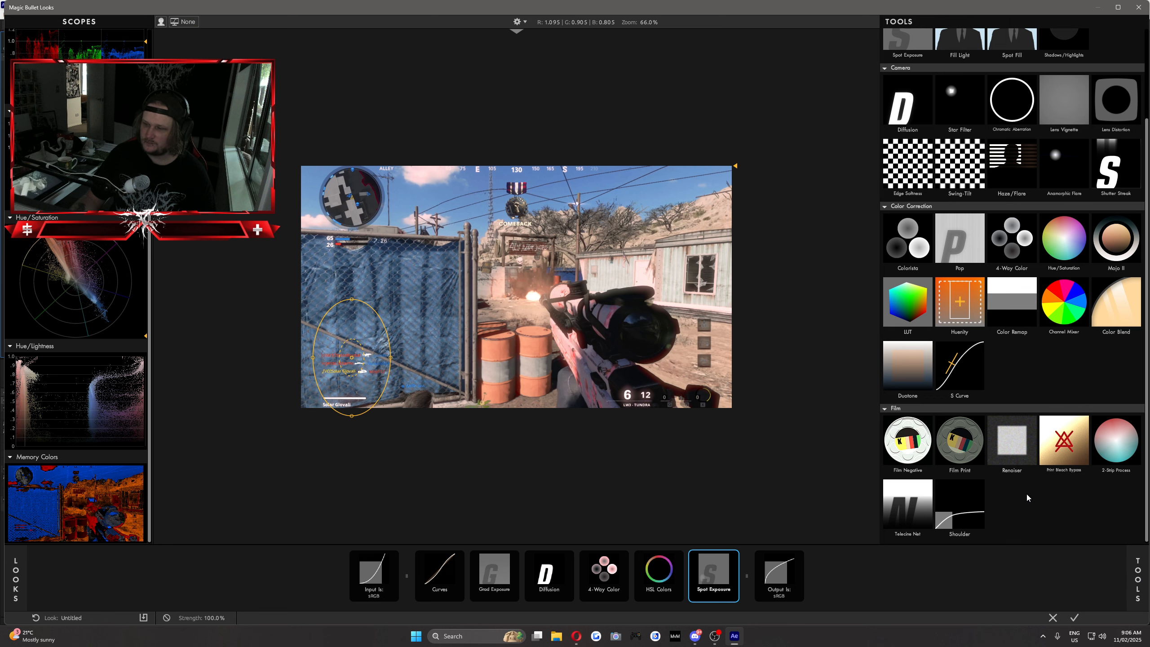
double_click(960, 509)
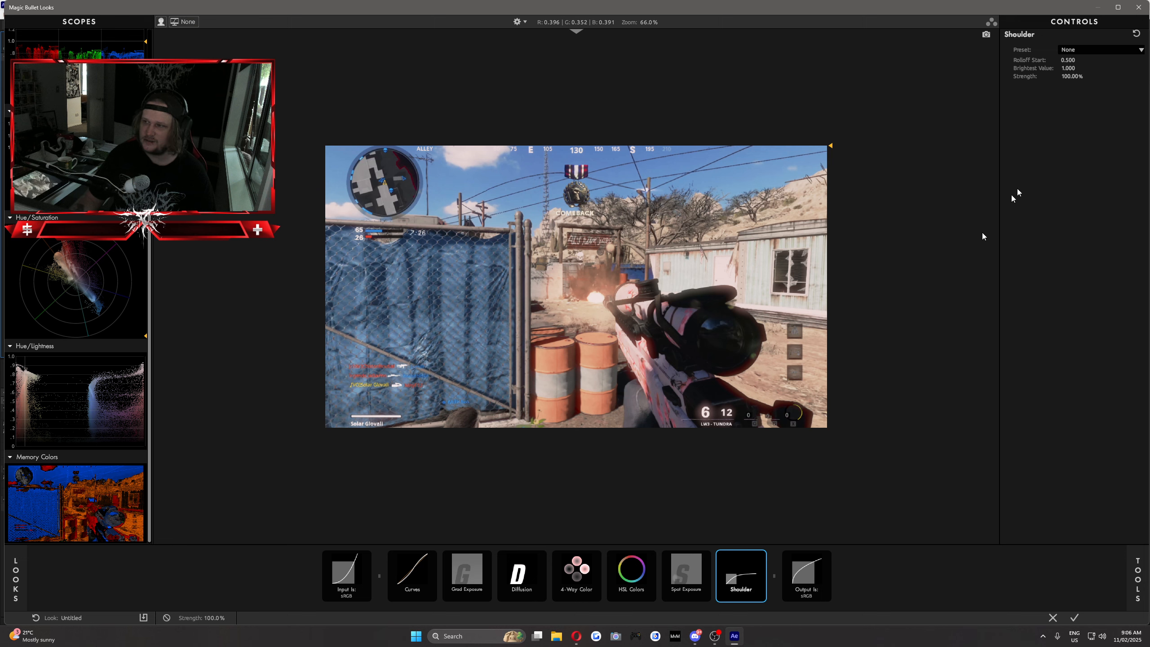
left_click_drag(1067, 60, 1039, 60)
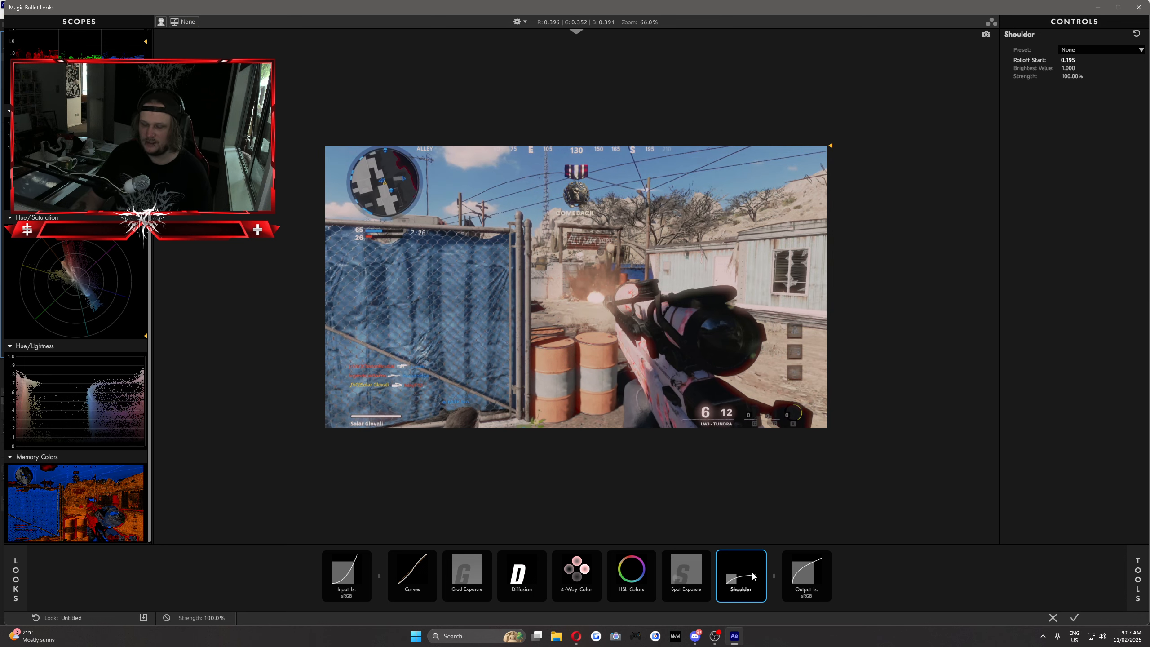
key("Delete")
Add a Telecine Net tool after Spot Exposure and open its settings.
left_click(1137, 565)
left_click(907, 507)
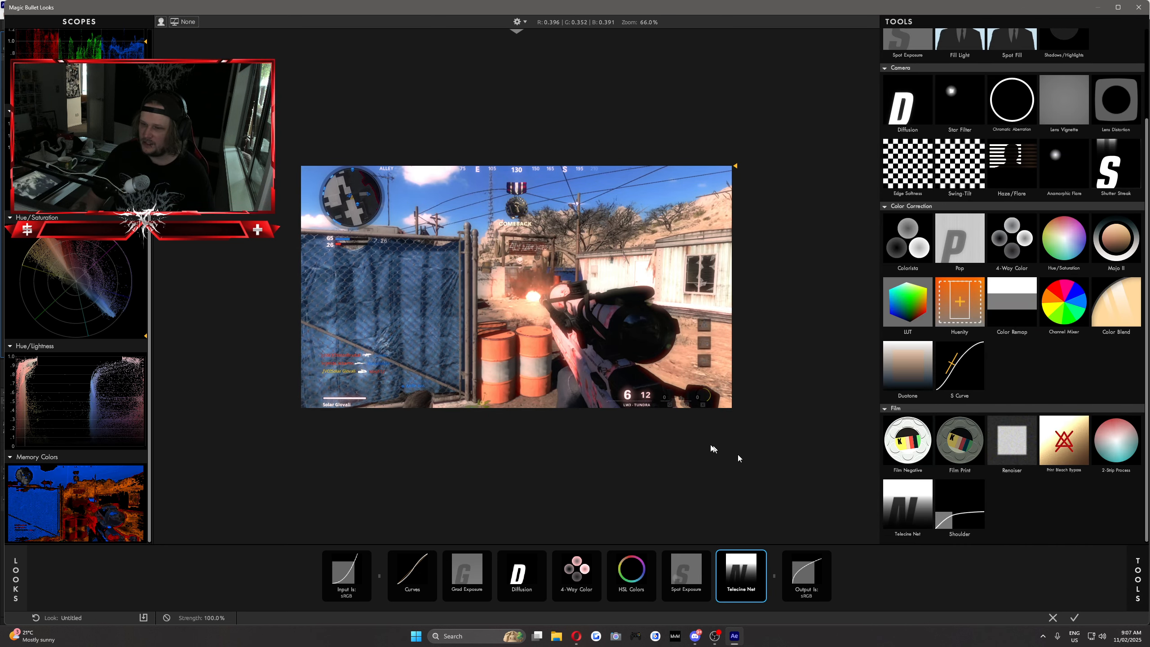
left_click(754, 573)
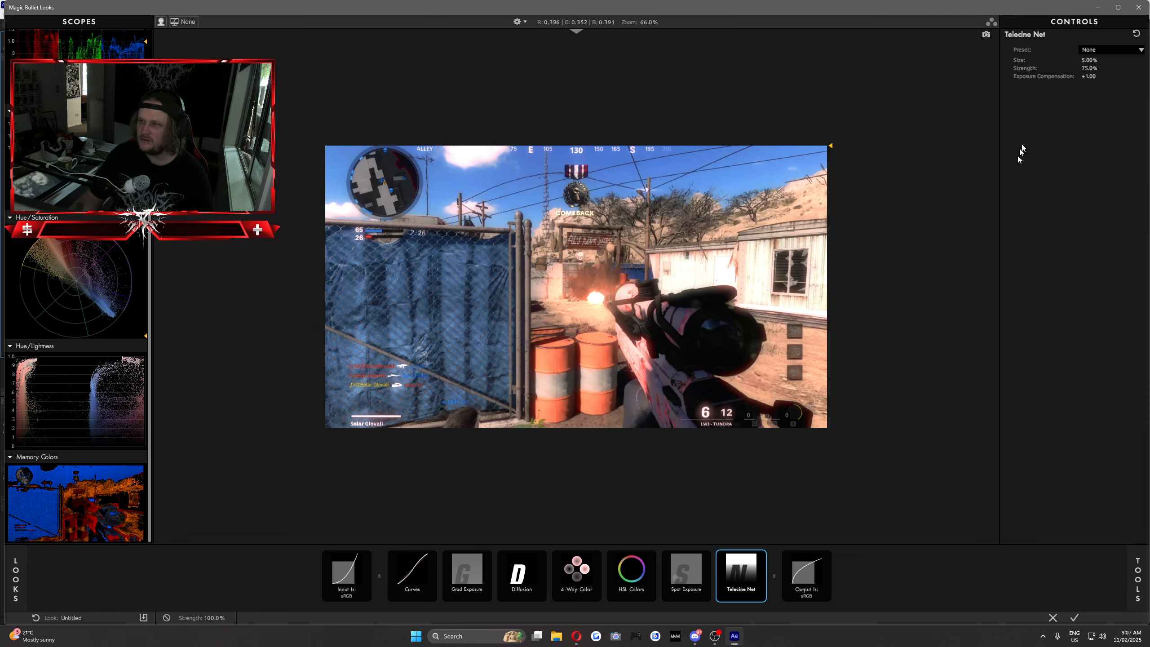
Try Telecine Net with Size 0.10% and Strength 78.8%, and remove the tool from the chain.
mouse_move(1089, 59)
left_mouse_down()
mouse_move(1132, 60)
mouse_move(1055, 60)
mouse_move(1132, 68)
mouse_move(1083, 77)
left_mouse_up()
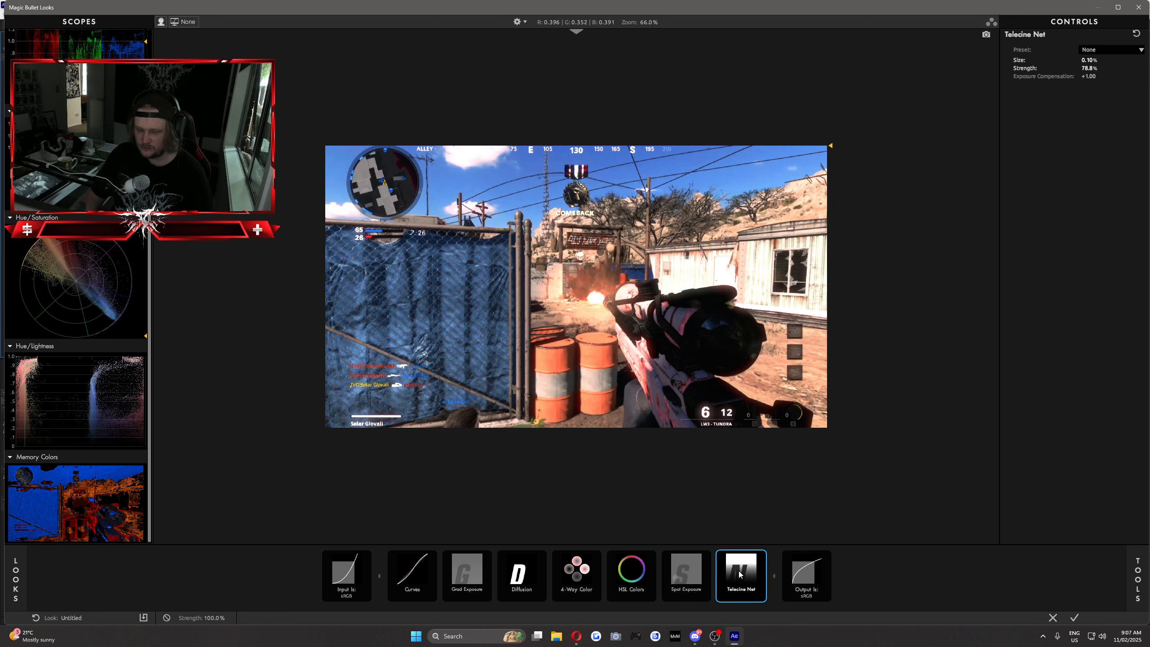
left_click_drag(741, 572, 855, 488)
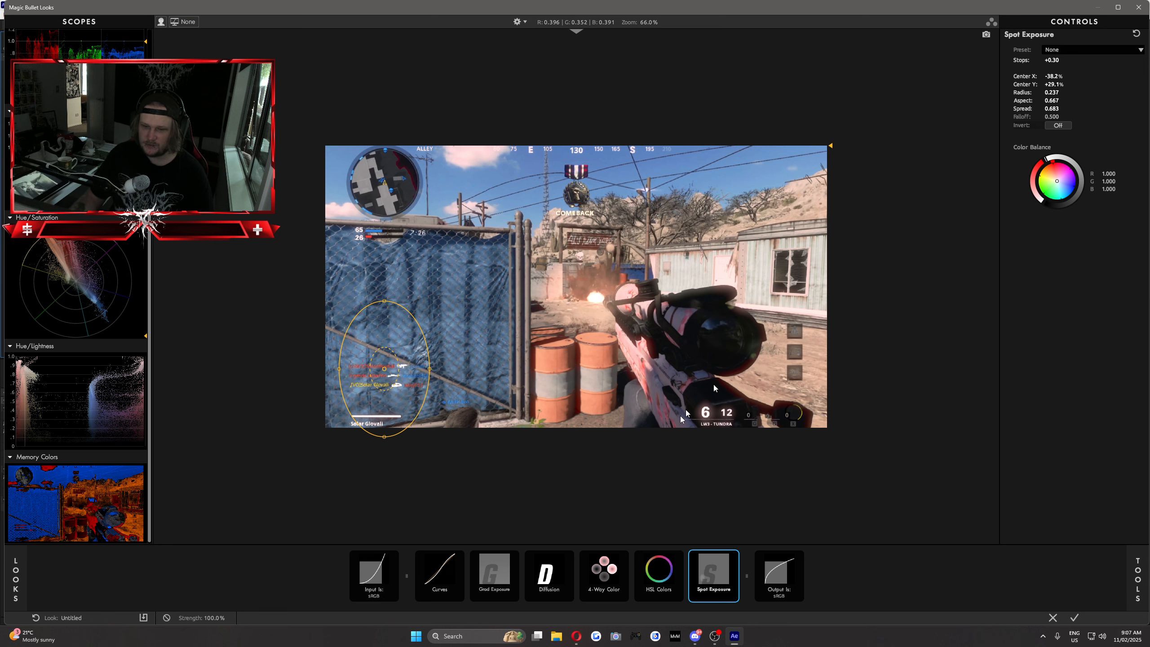
Raise the middle point of the RGB curve slightly in the Curves tool to brighten the midtones.
left_click(435, 585)
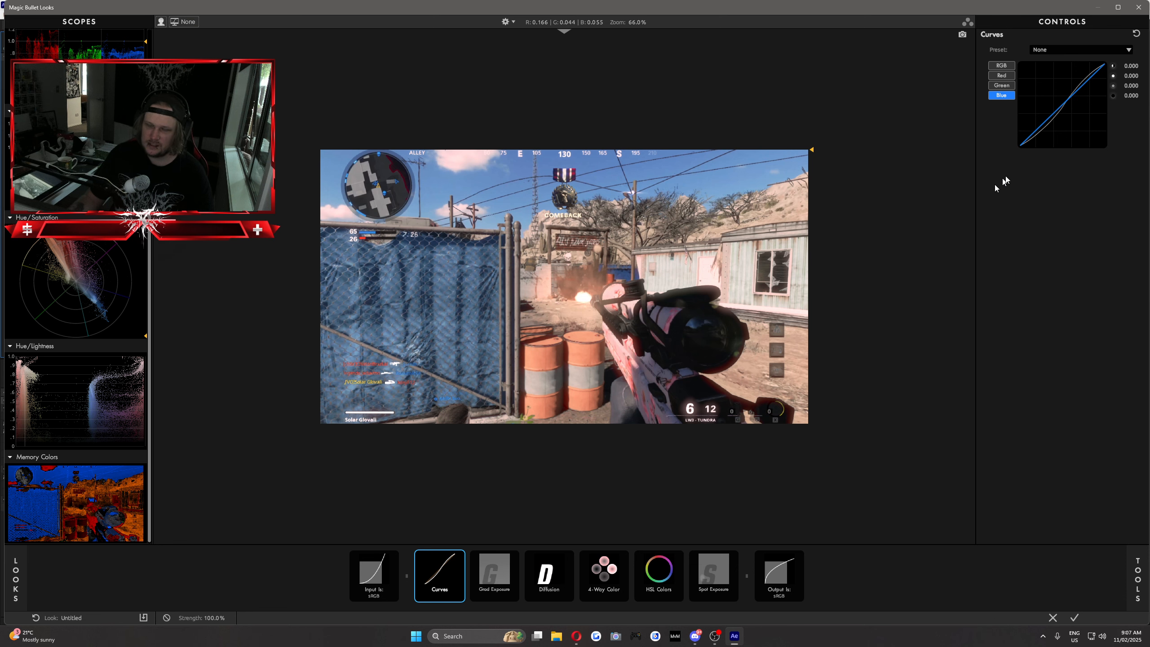
left_click(1001, 75)
left_click(1001, 66)
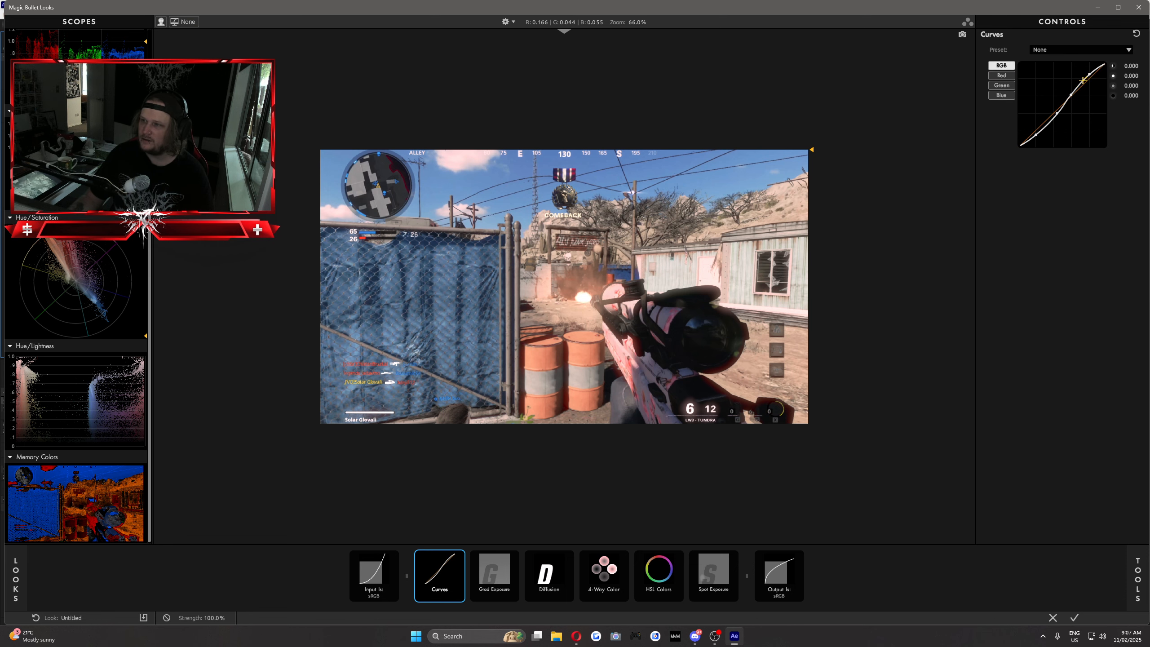
mouse_move(1071, 95)
left_mouse_down()
mouse_move(1057, 115)
mouse_move(1073, 90)
left_mouse_up()
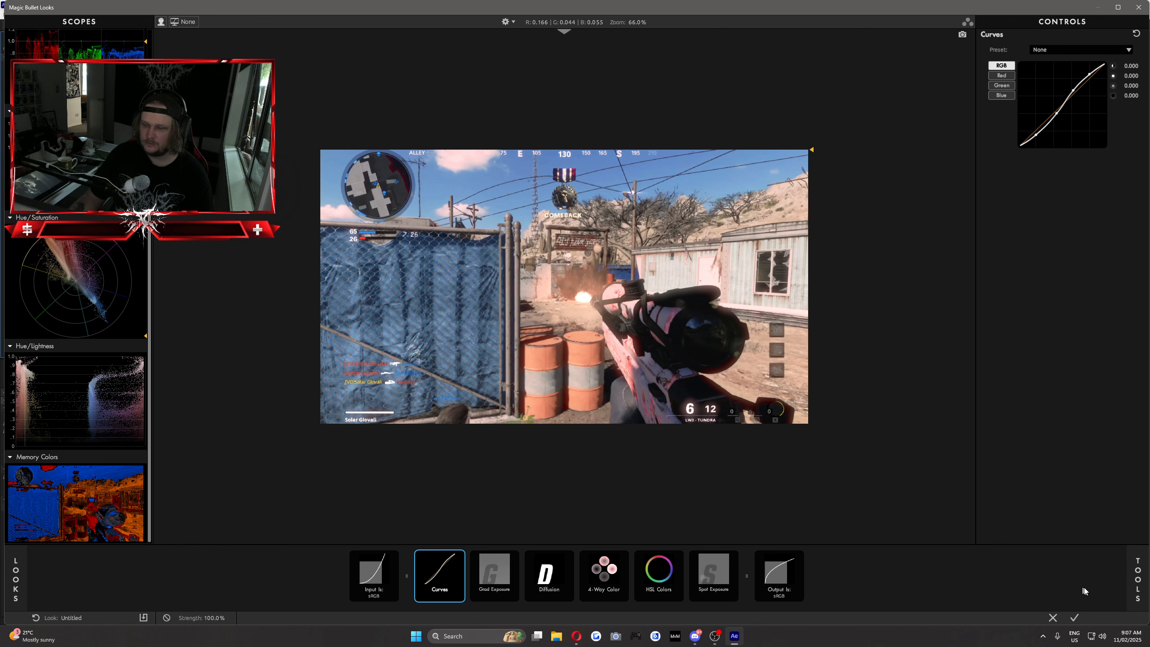
mouse_move(1138, 580)
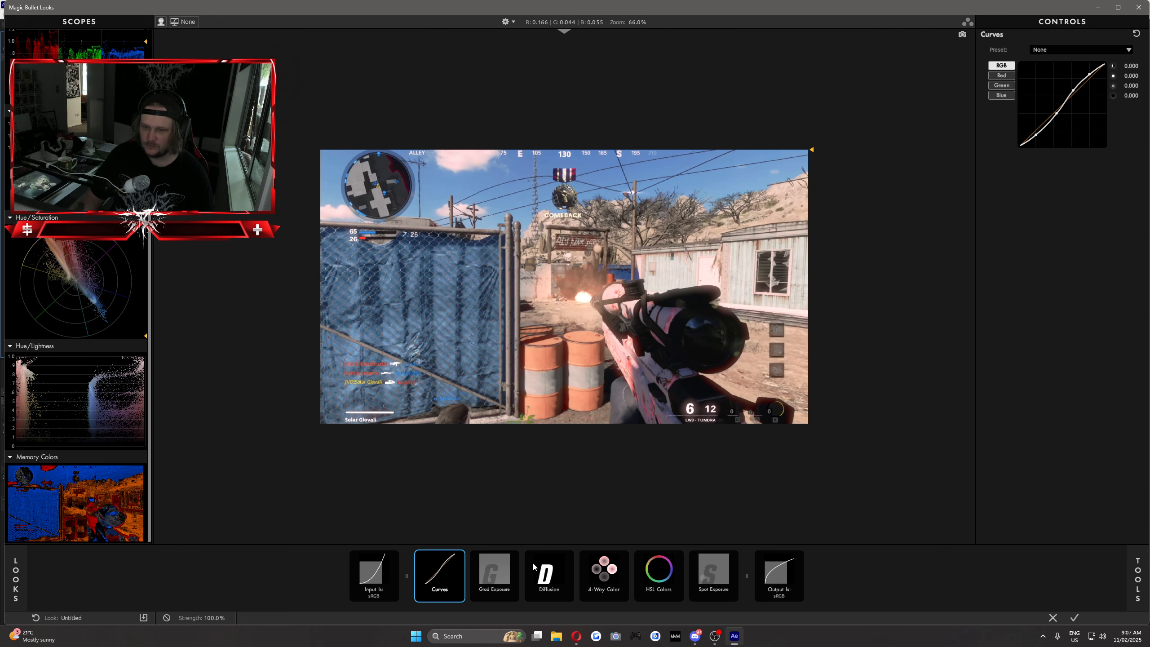
Set Diffusion to Size 10.11%, Grade 1.73 and color 0.999, 0.675, 0.695.
left_click(549, 573)
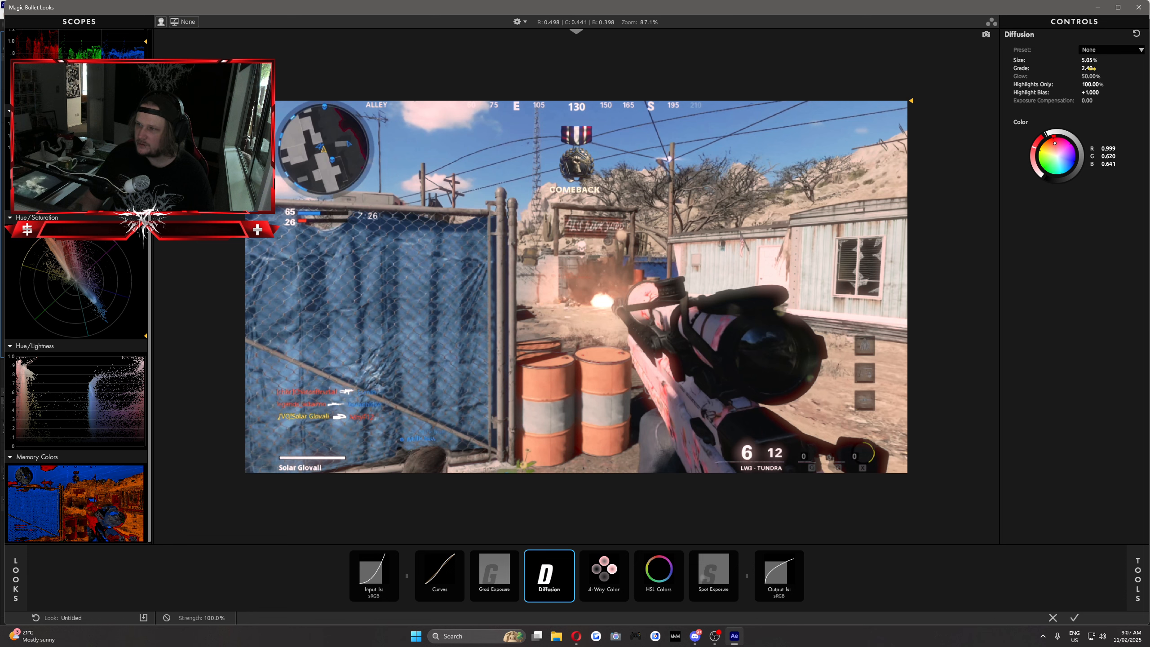
left_click_drag(1086, 59, 1109, 60)
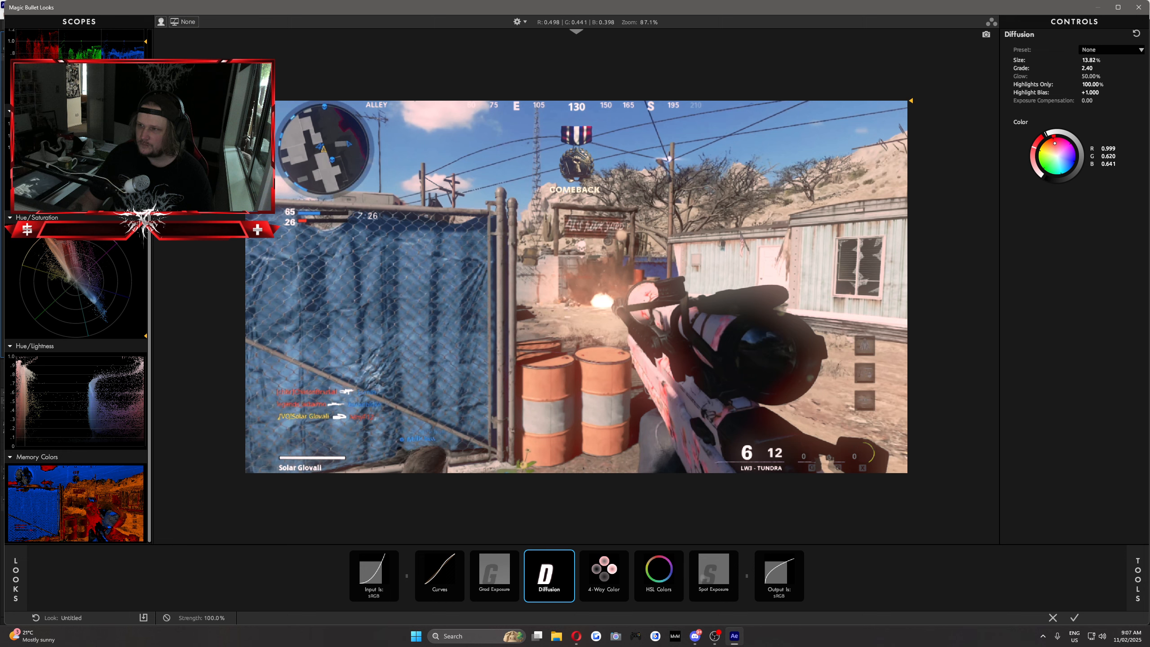
left_click_drag(1054, 143, 1055, 144)
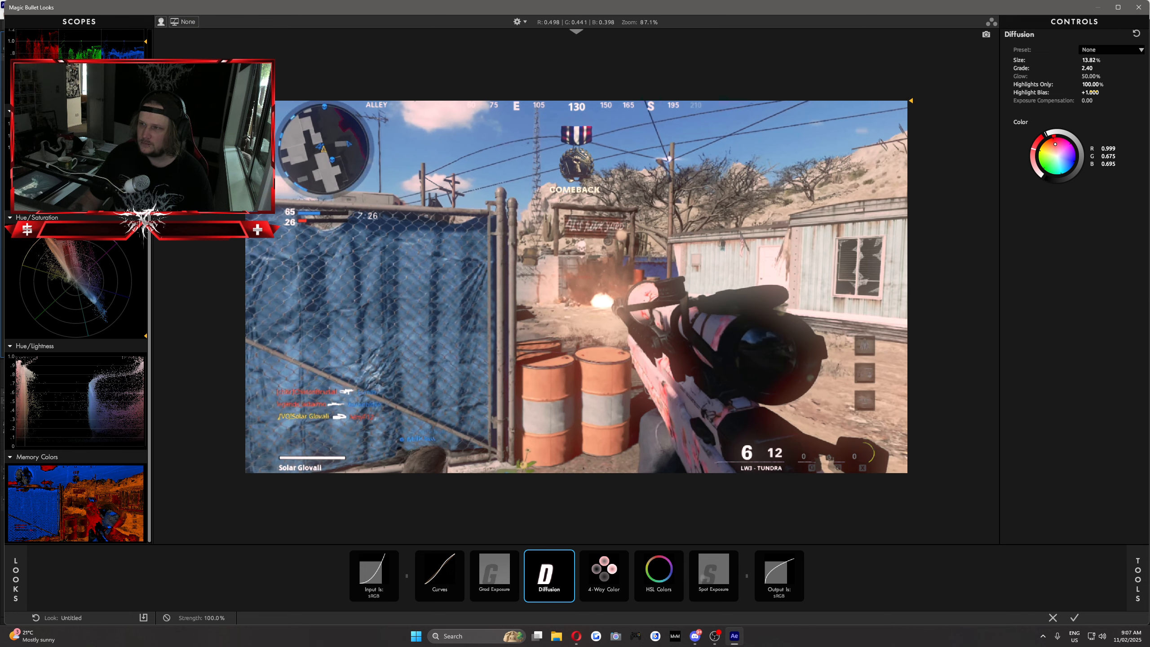
mouse_move(1094, 92)
left_mouse_down()
mouse_move(1001, 85)
mouse_move(1099, 84)
left_mouse_up()
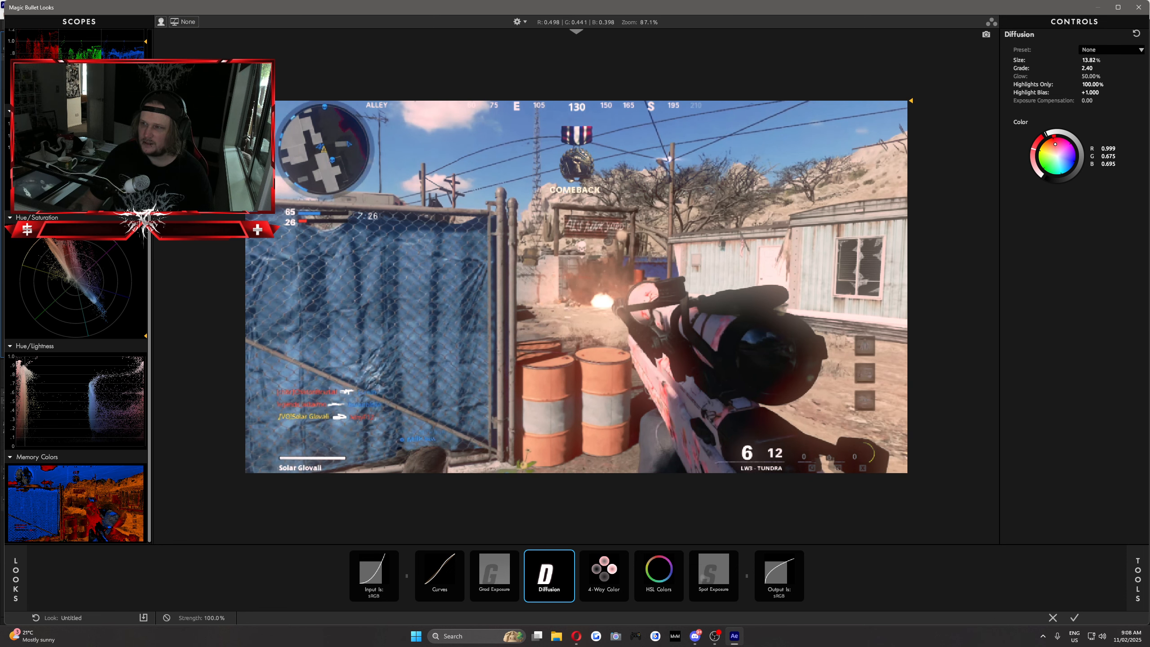
scroll(788, 254, "down", 4)
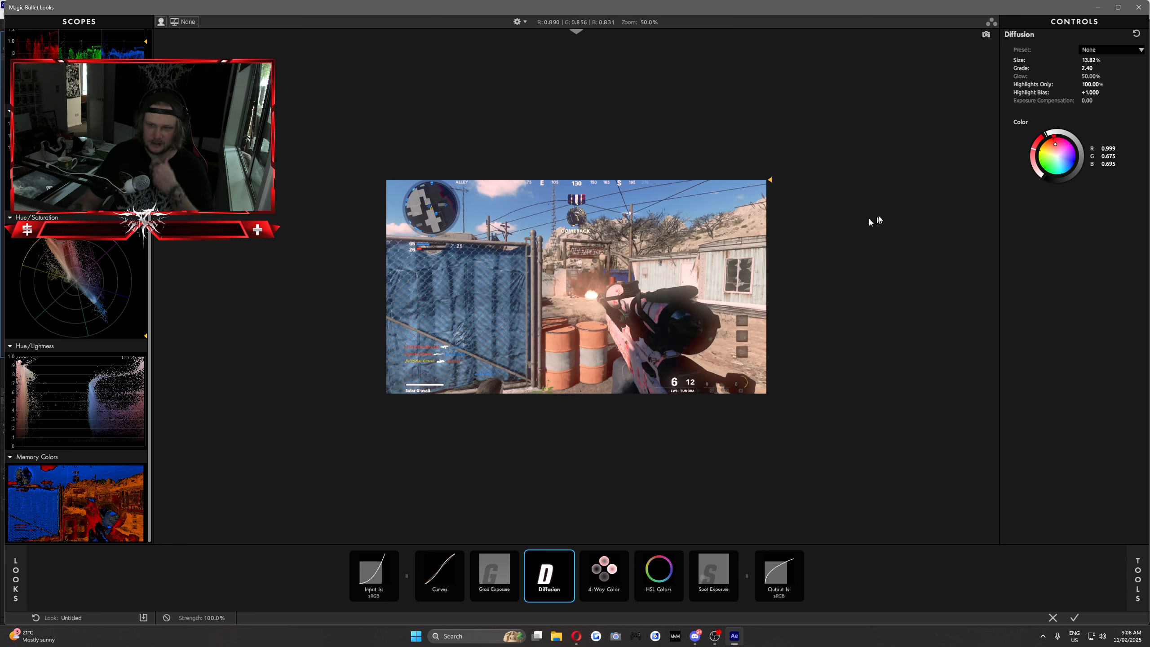
left_click_drag(1088, 60, 1089, 85)
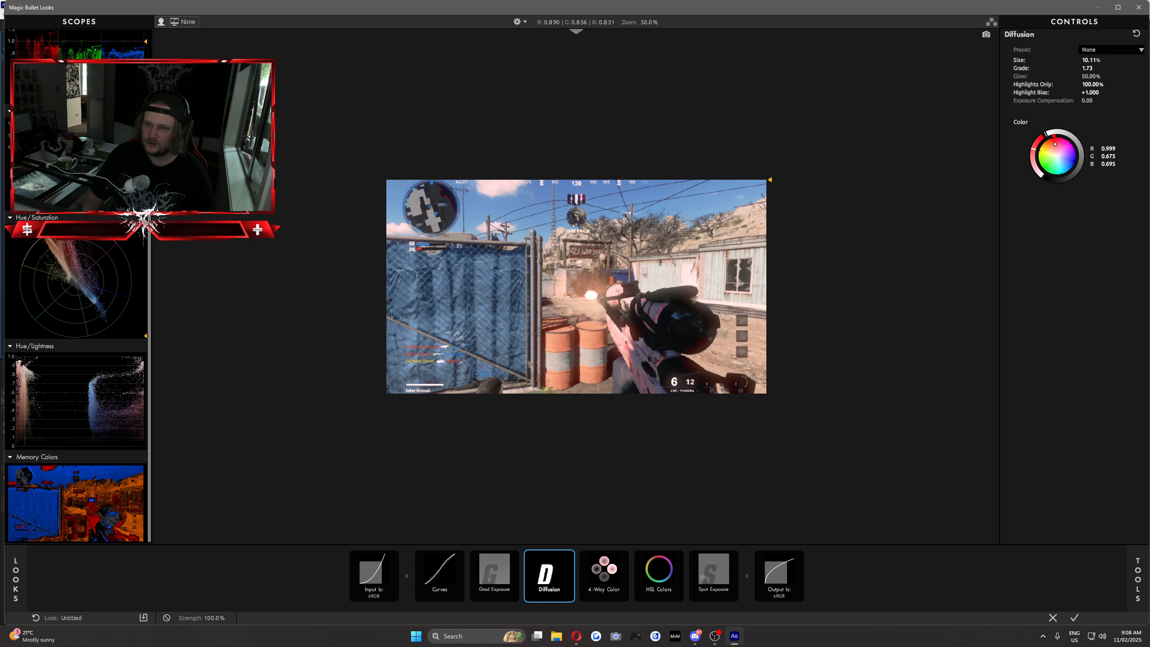
scroll(788, 342, "up", 1)
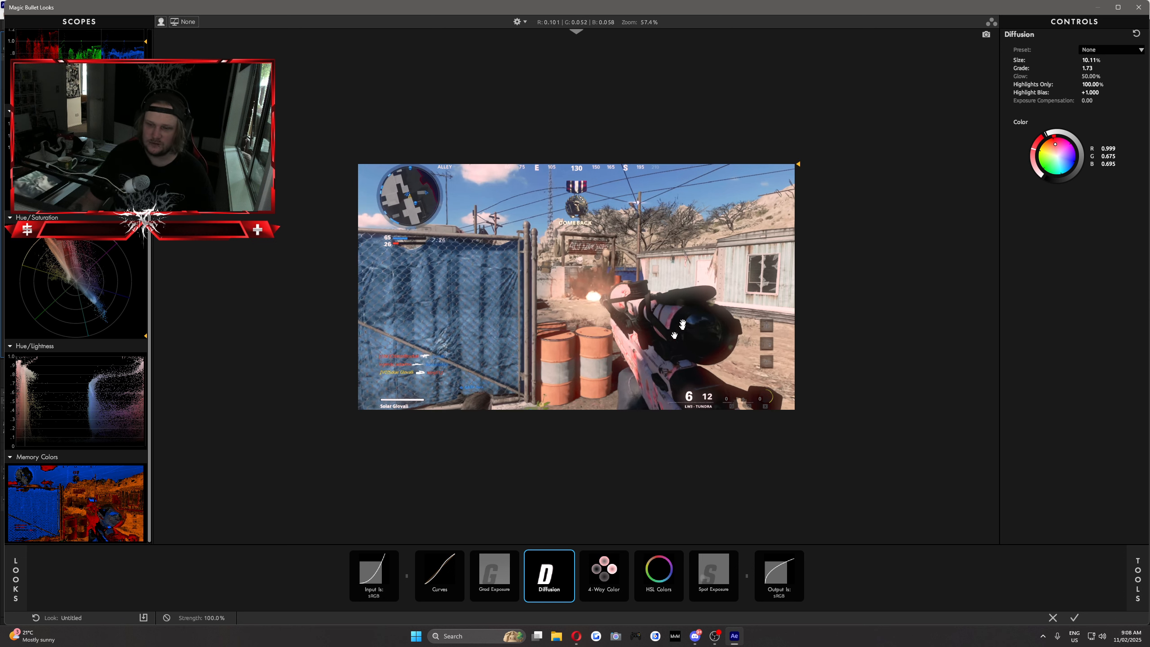
Apply the look to the CC layer and check the grade around 0:00:11:04 and 0:00:07:22 in After Effects.
left_click(1074, 617)
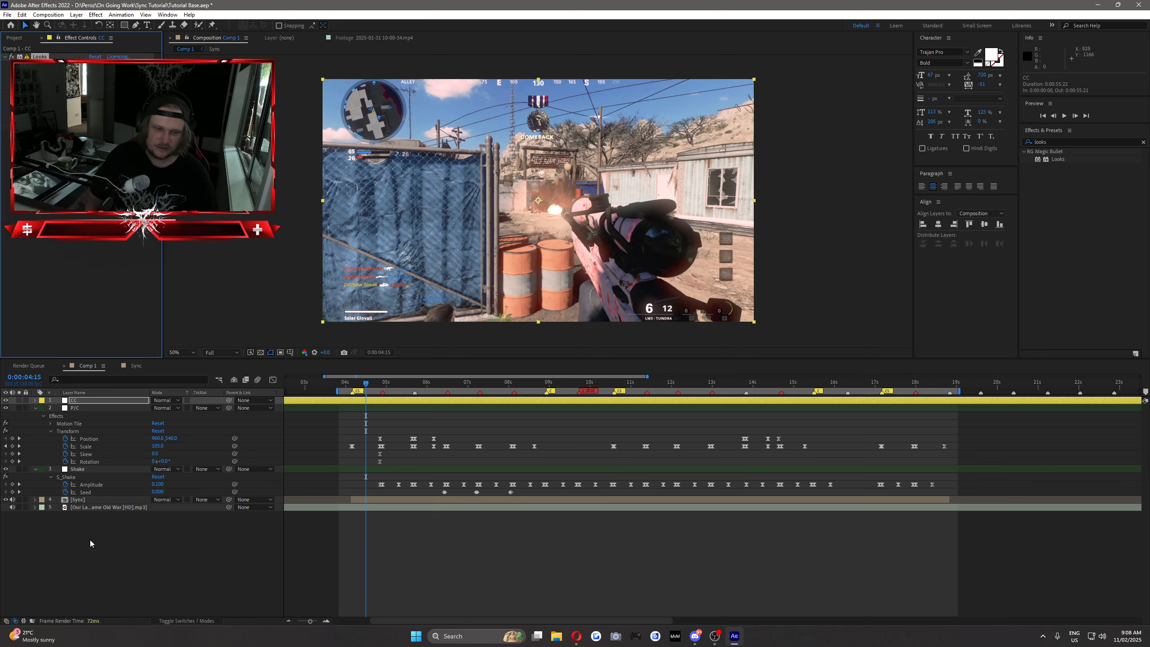
left_click_drag(547, 385, 636, 392)
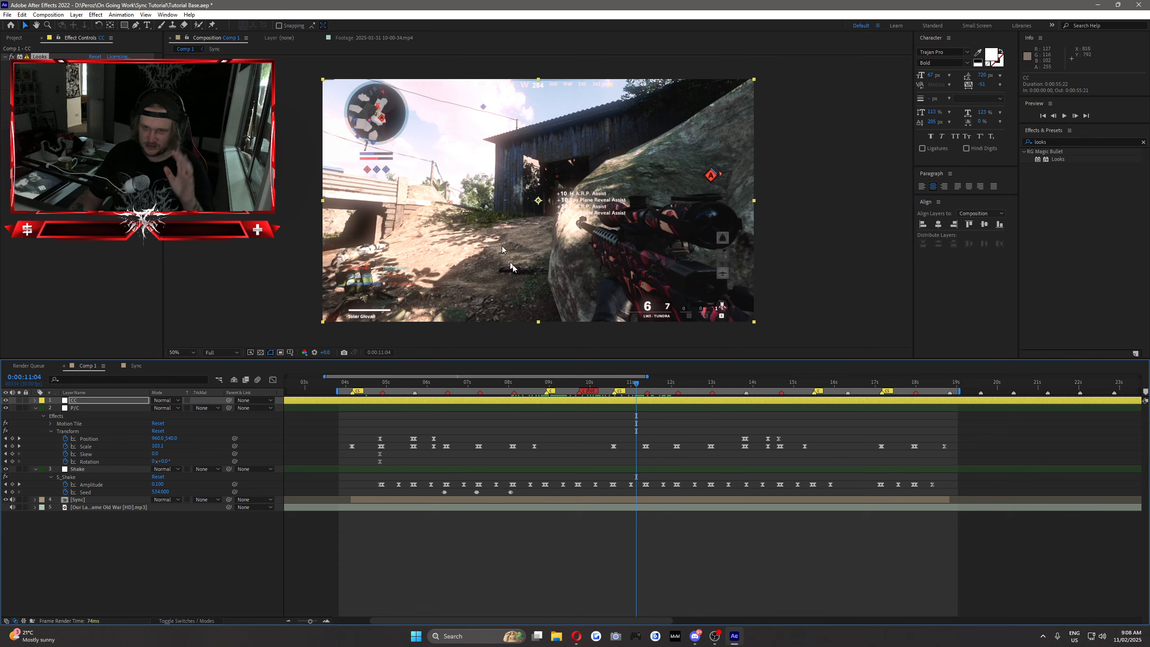
left_click_drag(636, 385, 498, 392)
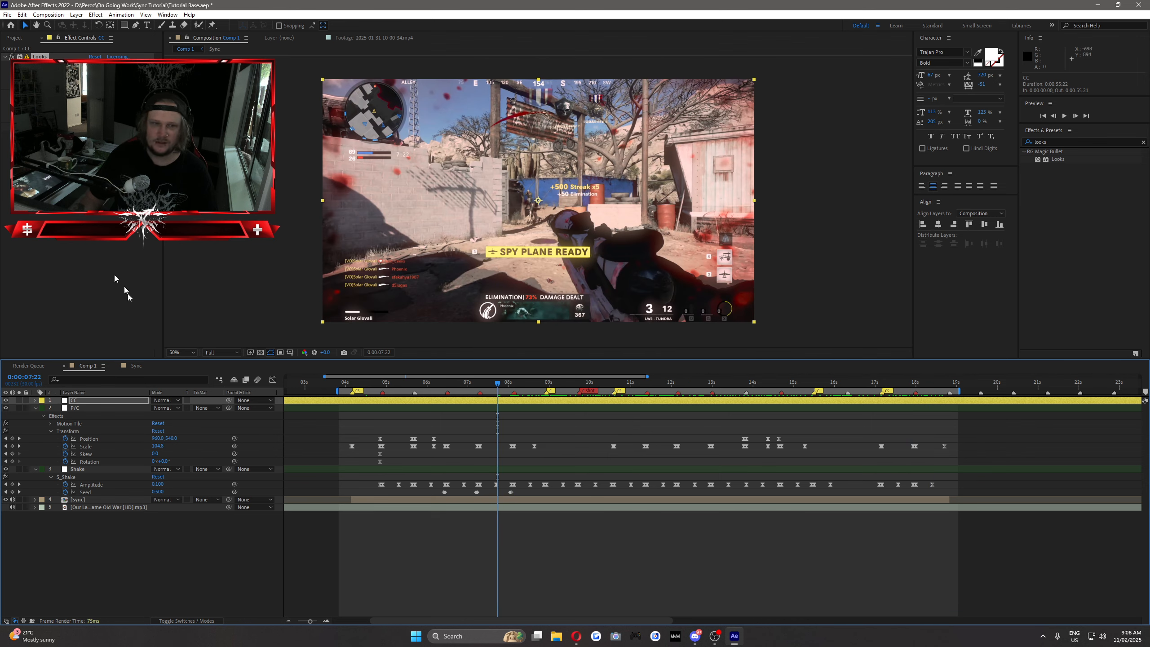
Create a new adjustment layer above the CC layer in Comp 1.
left_click(146, 594)
right_click(136, 578)
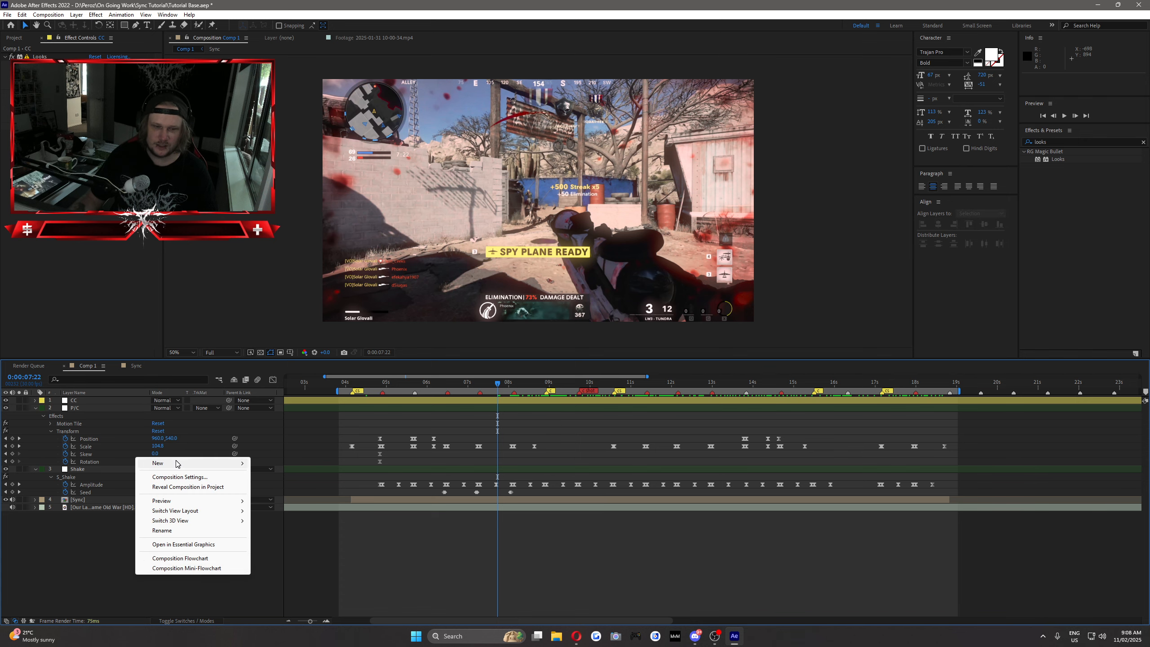
mouse_move(172, 463)
left_click(286, 536)
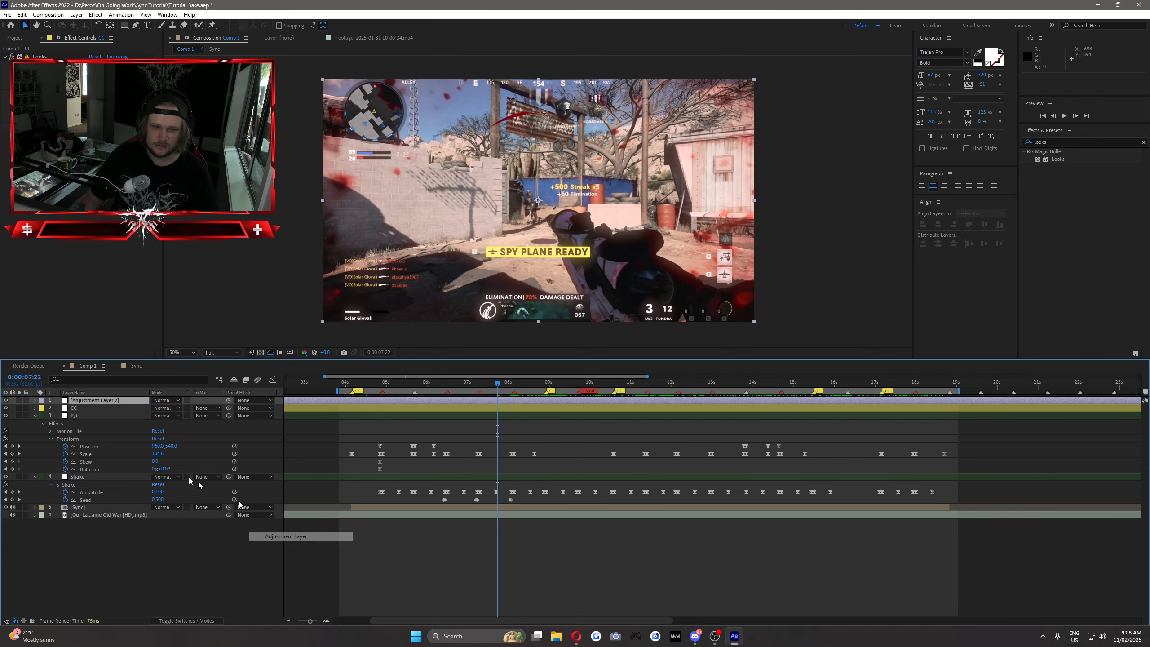
Rename the new adjustment layer Sharp and give it a yellow label.
right_click(85, 399)
left_click(105, 384)
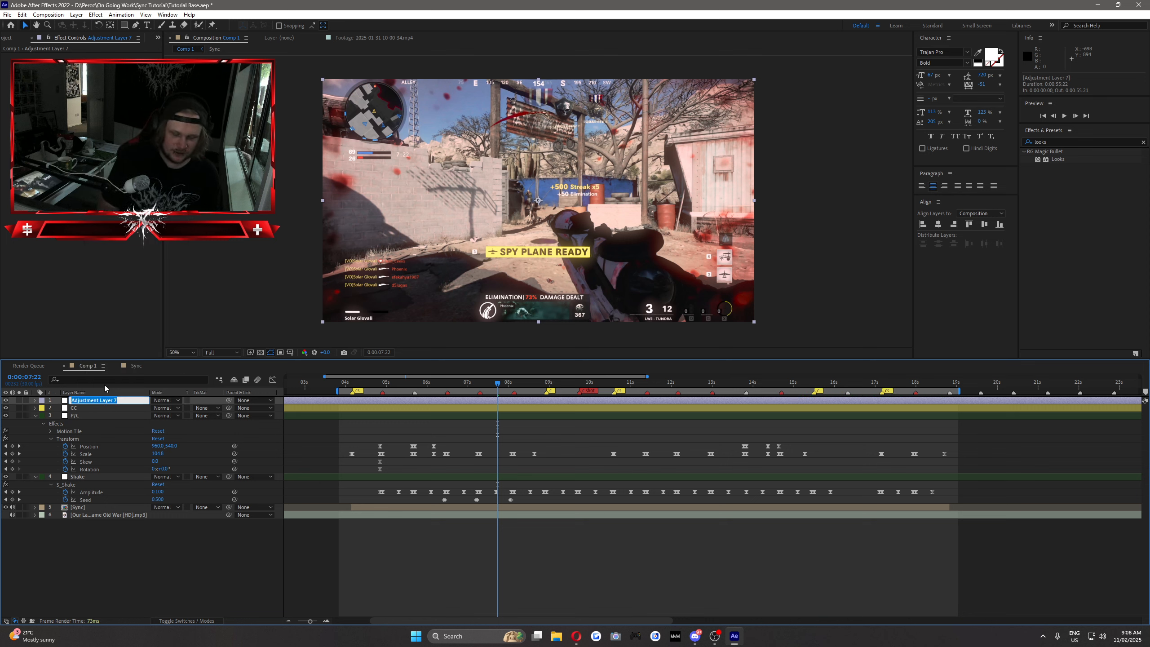
type("DS")
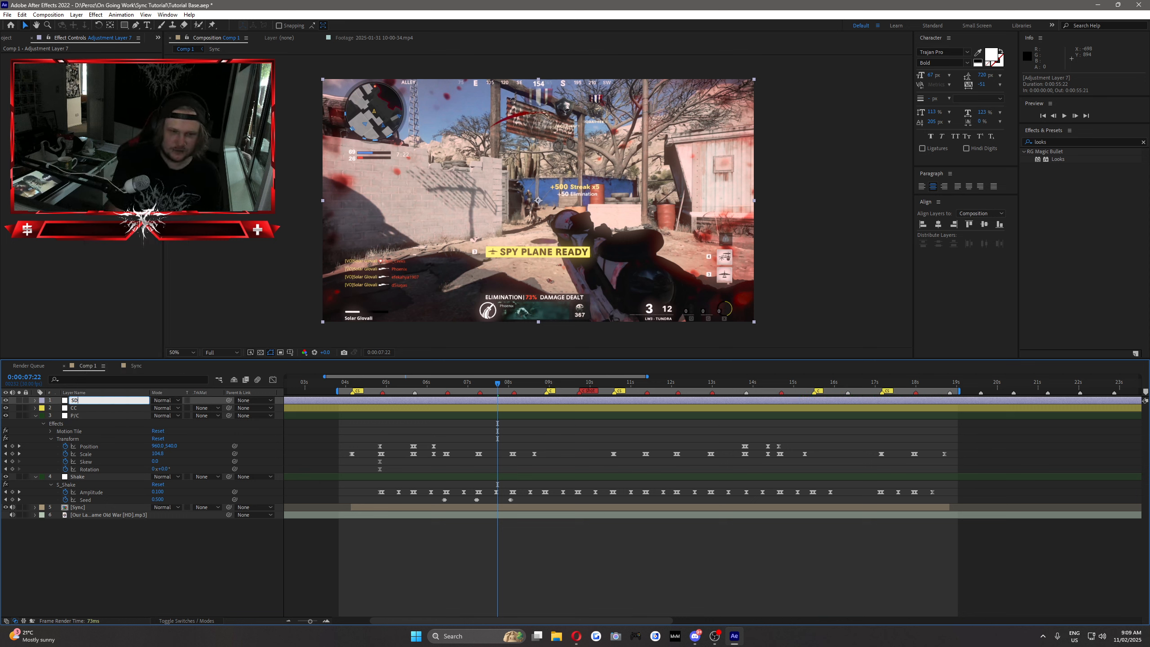
type("ap")
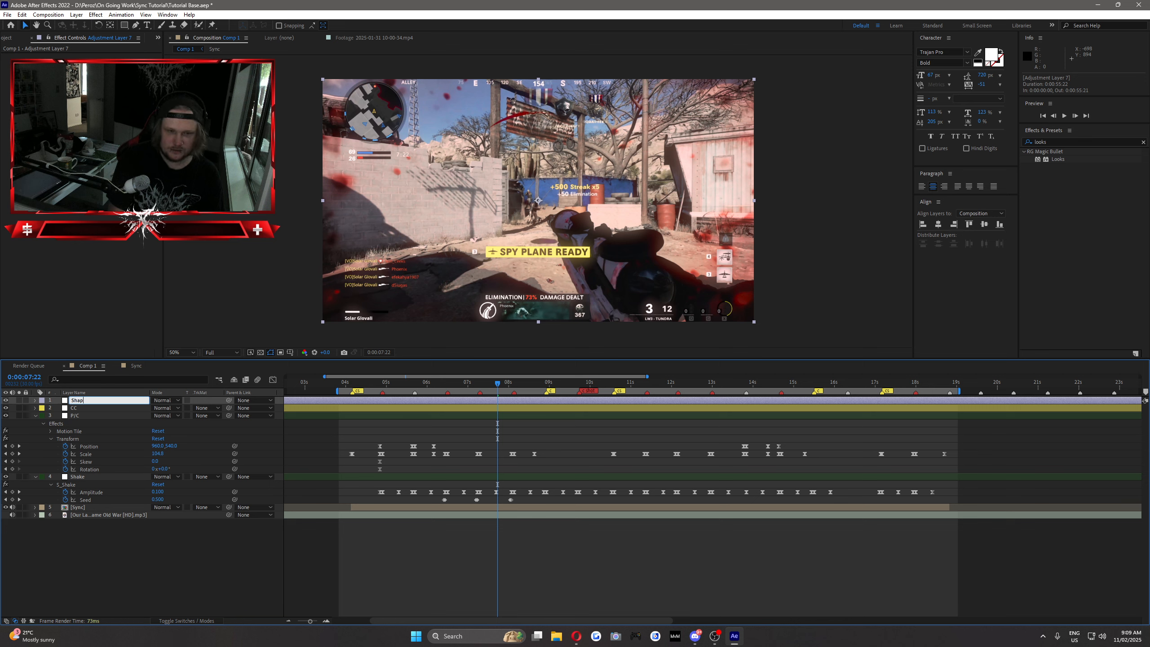
key("BackSpace")
type("rp")
key("Return")
left_click(41, 400)
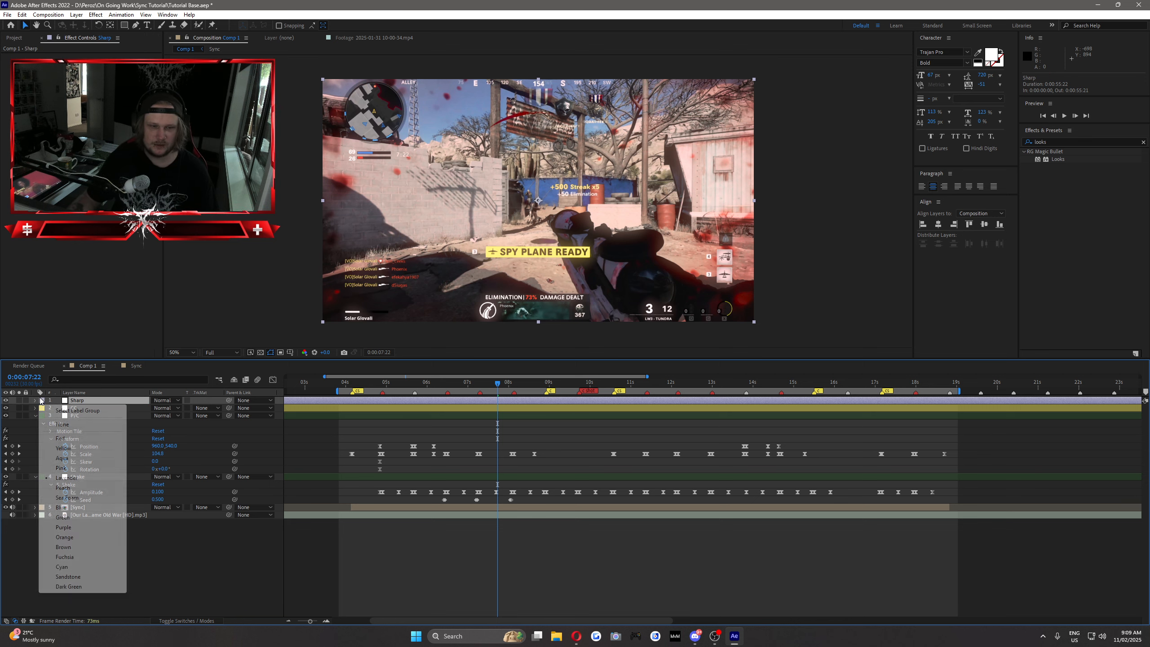
left_click(63, 447)
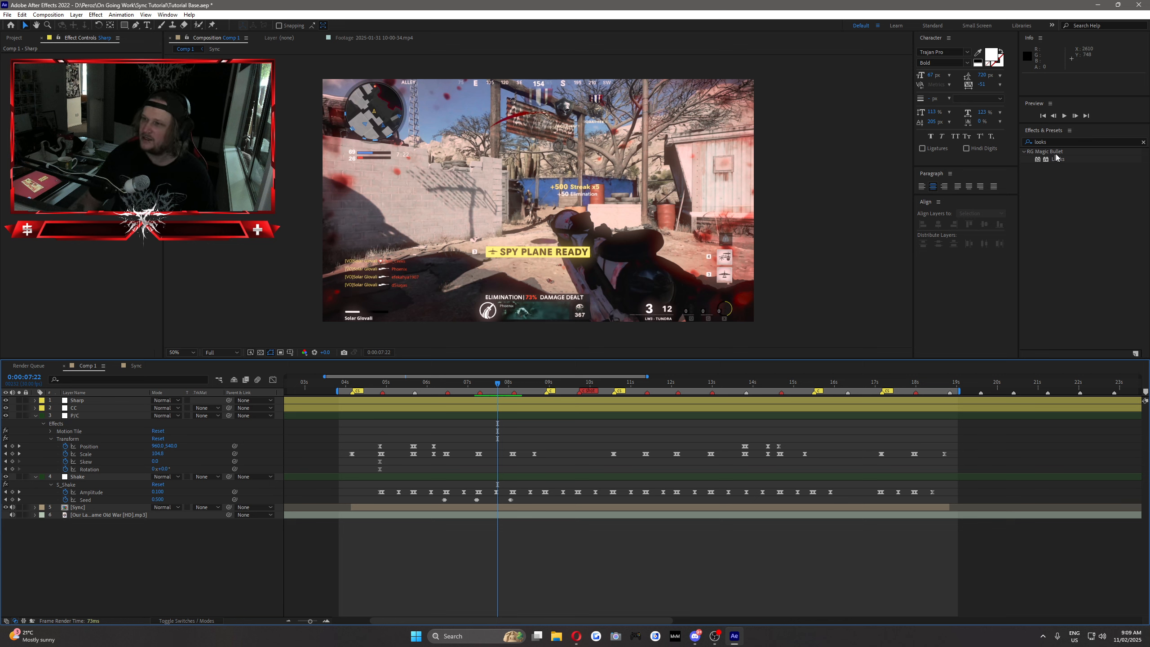
Search the effects for "sharpe" and apply the Blur & Sharpen group's Sharpen effect to the Sharp layer.
left_click(1024, 142)
type("ap")
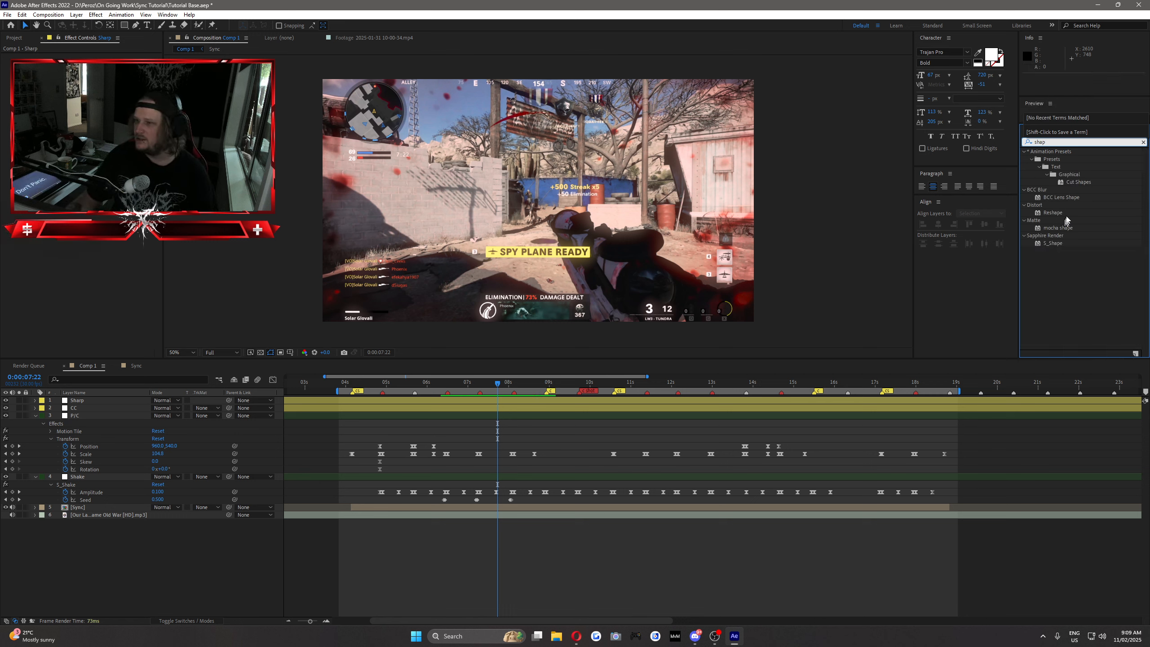
key("BackSpace")
type("rpe")
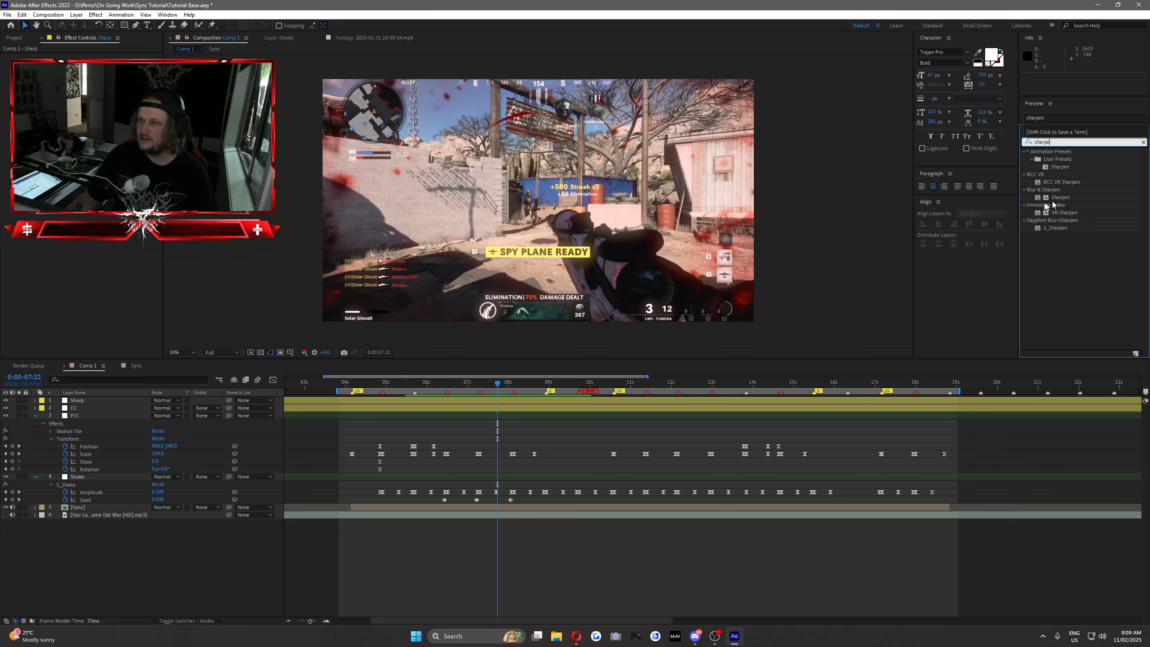
left_click(1049, 256)
left_click(1056, 229)
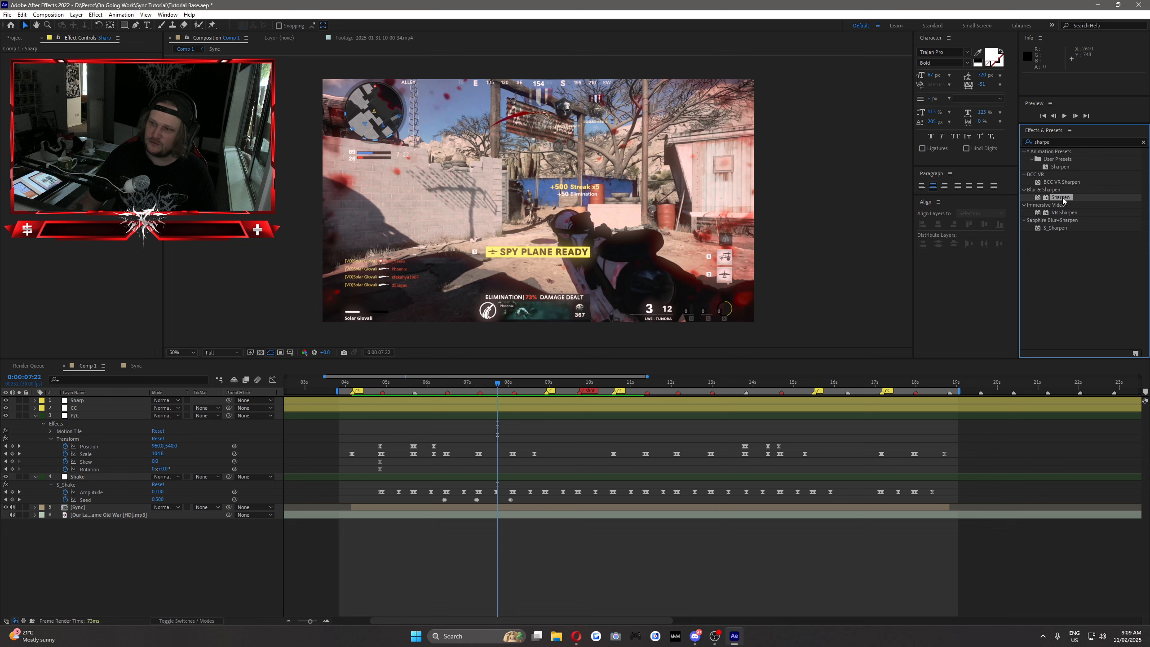
left_click_drag(1062, 198, 89, 406)
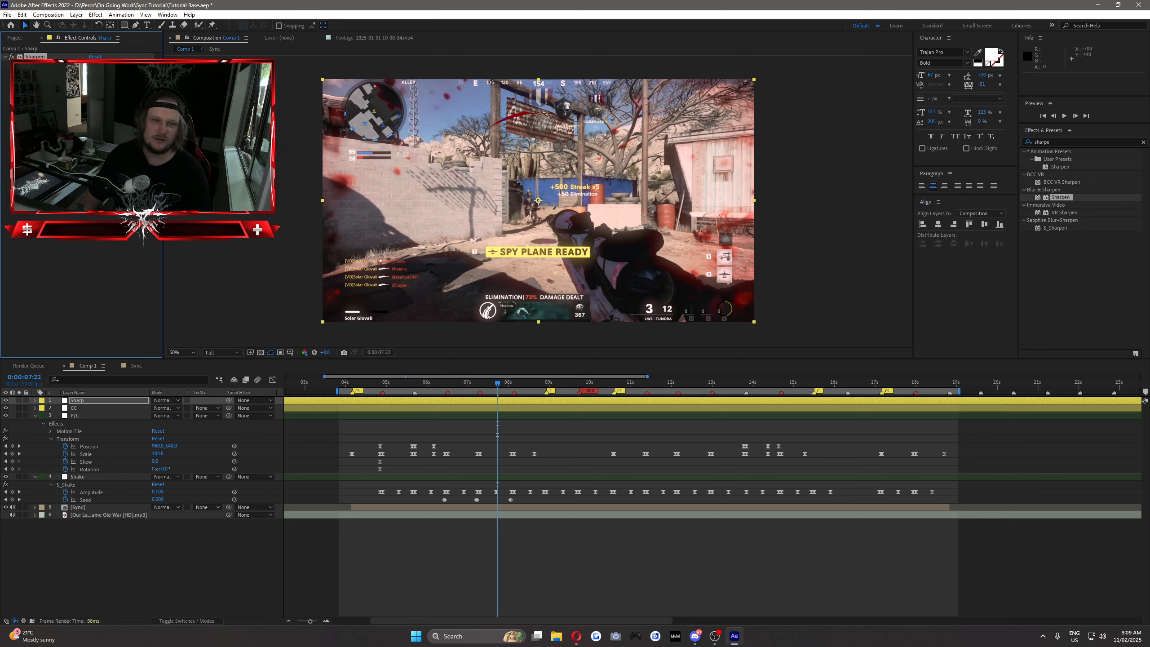
left_click(109, 400)
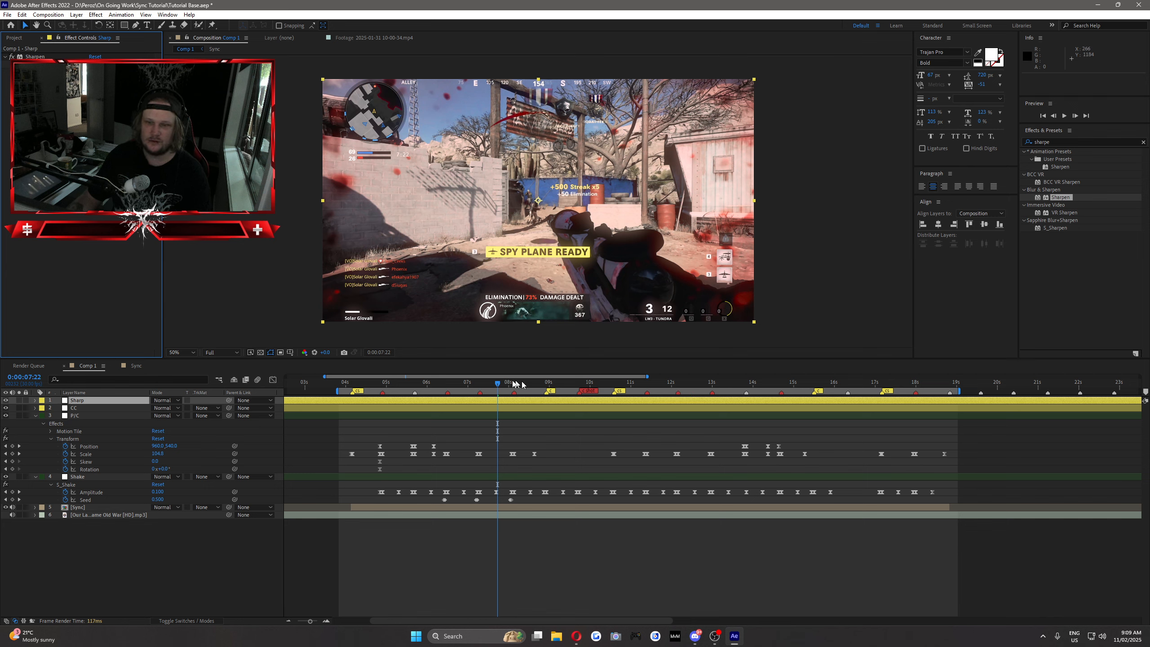
Play the full edit from 0:00:04:01 to review the grade, and return the playhead to 0:00:04:10.
left_click(455, 382)
left_click(424, 382)
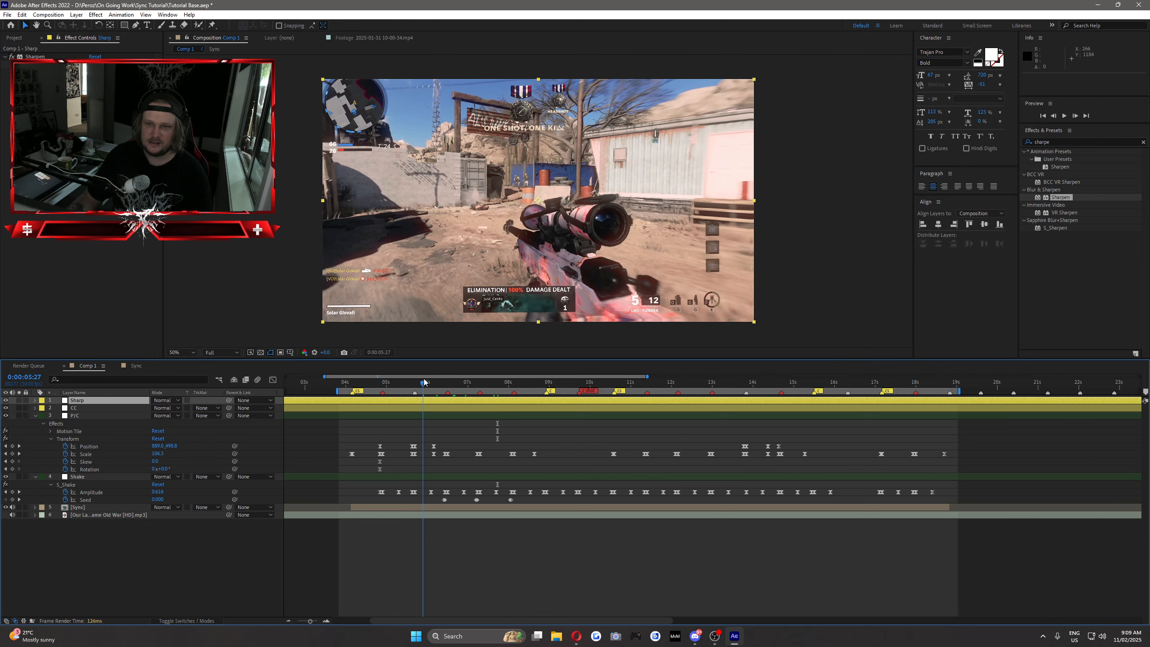
left_click_drag(424, 382, 349, 396)
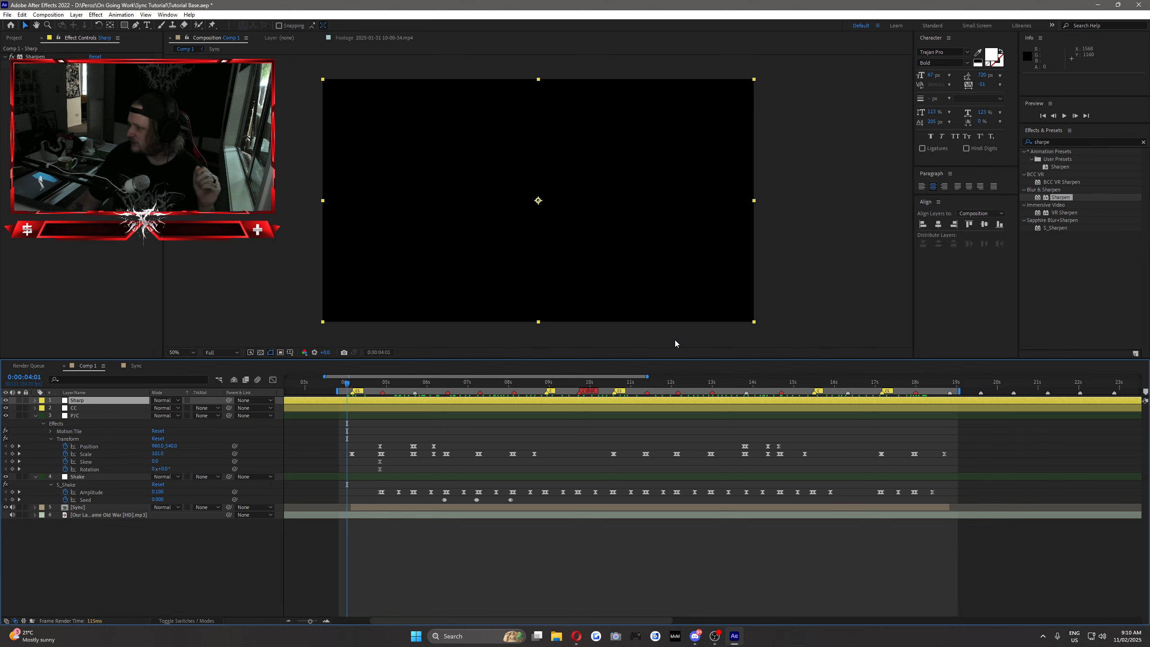
left_click(1064, 116)
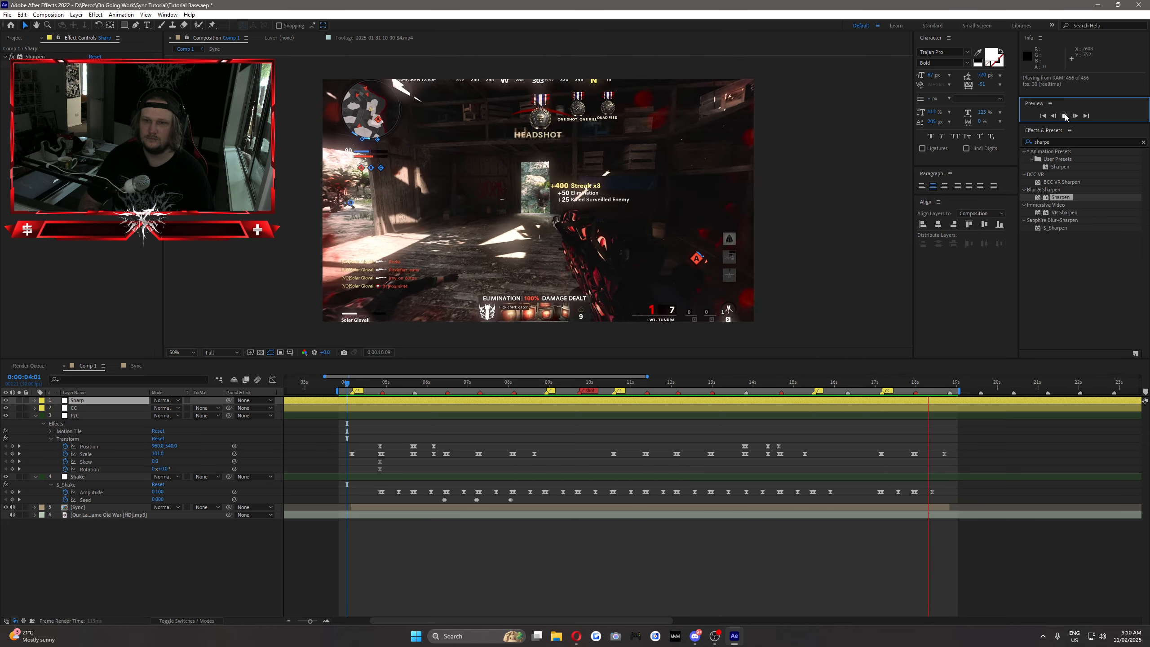
left_click(1065, 117)
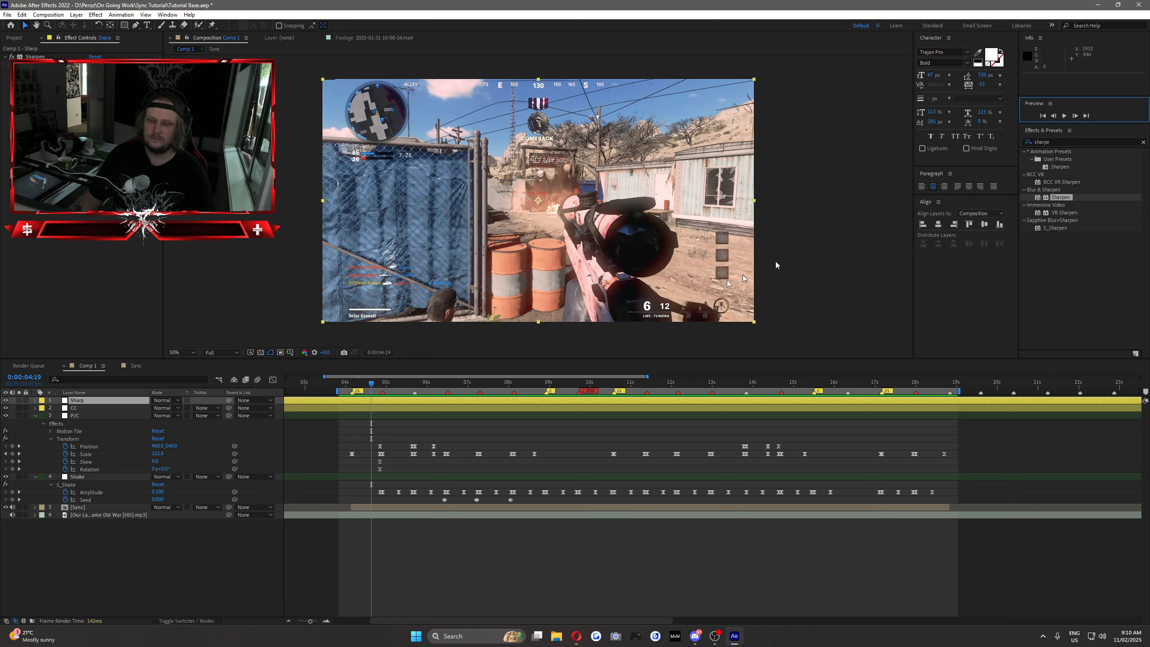
mouse_move(360, 385)
left_mouse_down()
mouse_move(427, 392)
mouse_move(512, 375)
mouse_move(725, 374)
mouse_move(900, 357)
mouse_move(616, 376)
mouse_move(359, 376)
left_mouse_up()
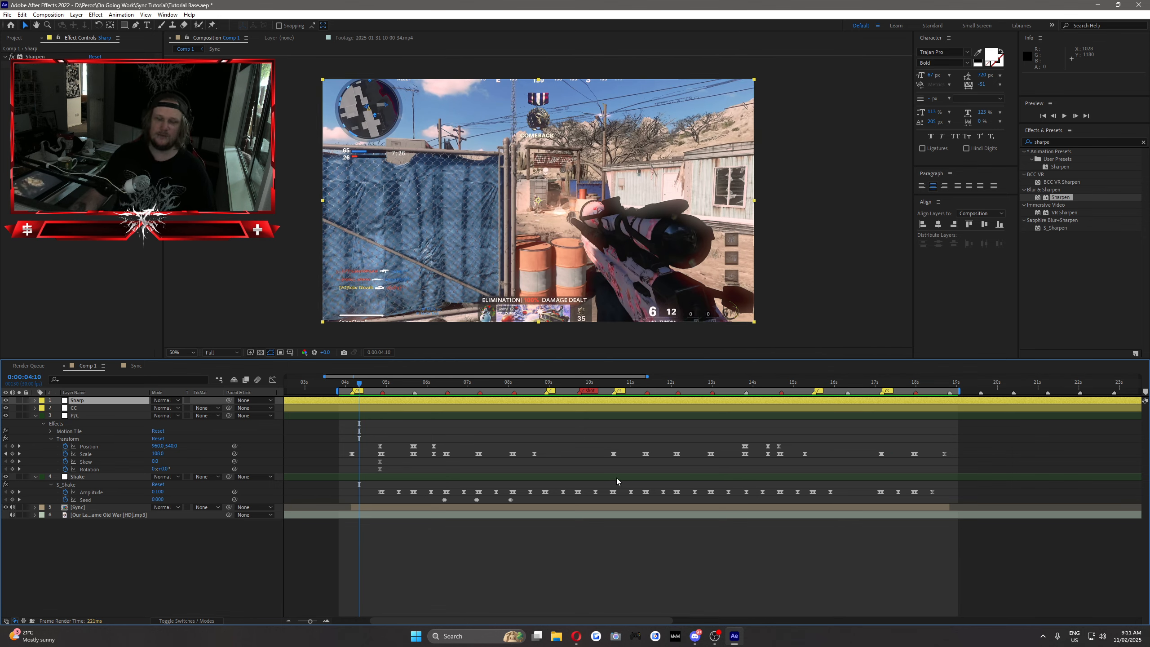